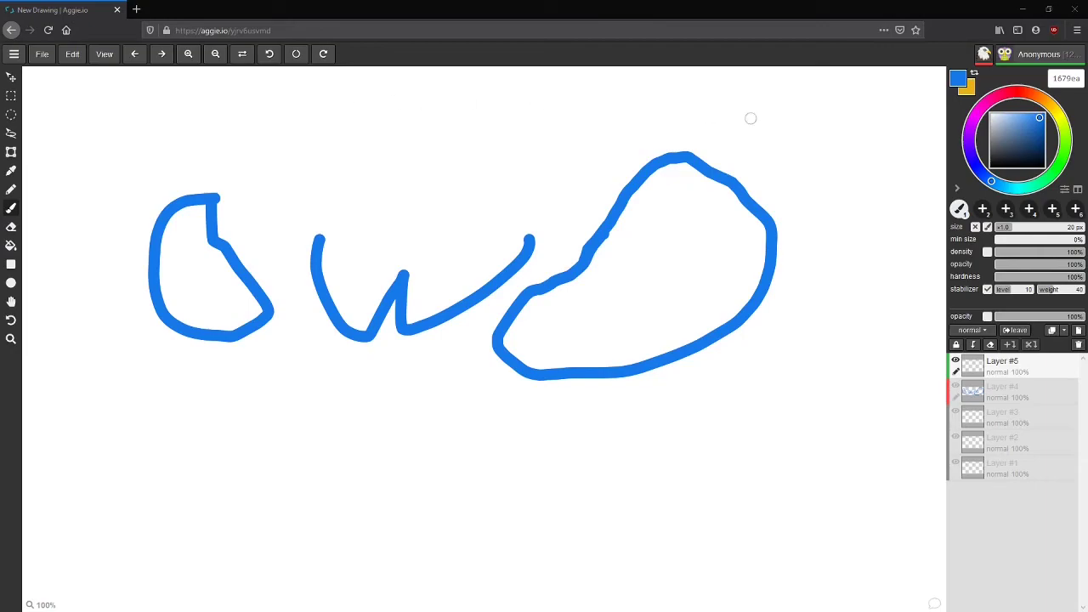
Step: Paint a large pumpkin outline in orange (ea8e16) around the blue face, leaving a gap at its upper edge for the stem
click(1054, 108)
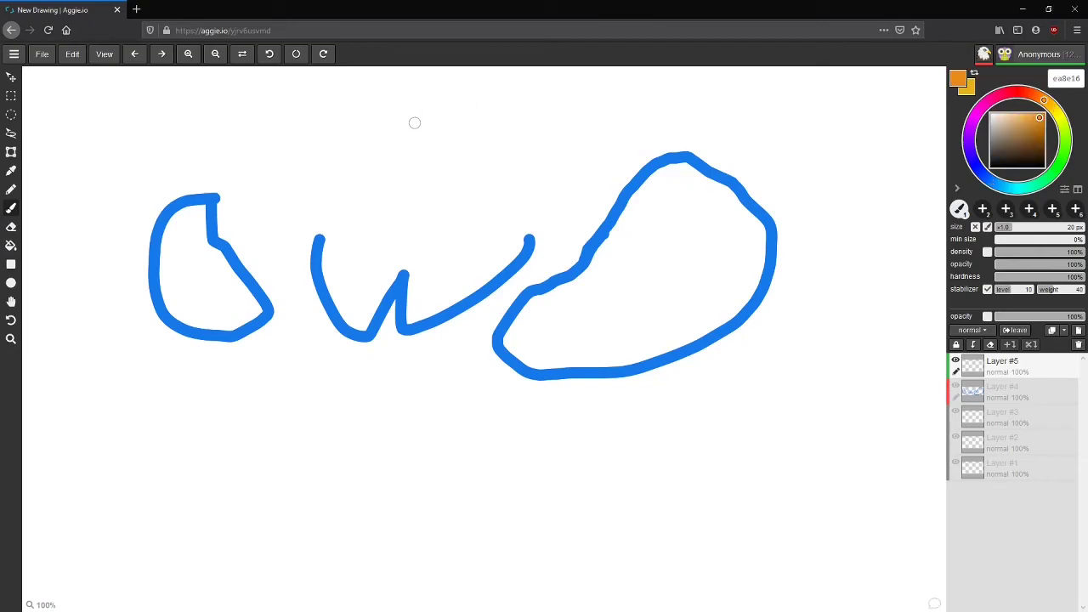
mouse_move(396, 138)
mouse_down()
mouse_move(360, 111)
mouse_move(307, 86)
mouse_move(209, 81)
mouse_move(115, 108)
mouse_move(81, 144)
mouse_move(67, 192)
mouse_move(77, 332)
mouse_move(139, 510)
mouse_move(198, 570)
mouse_move(422, 543)
mouse_move(622, 579)
mouse_move(691, 553)
mouse_move(770, 501)
mouse_move(824, 444)
mouse_move(866, 372)
mouse_move(882, 296)
mouse_move(885, 214)
mouse_move(859, 153)
mouse_move(802, 111)
mouse_move(736, 98)
mouse_move(566, 103)
mouse_move(478, 148)
mouse_up()
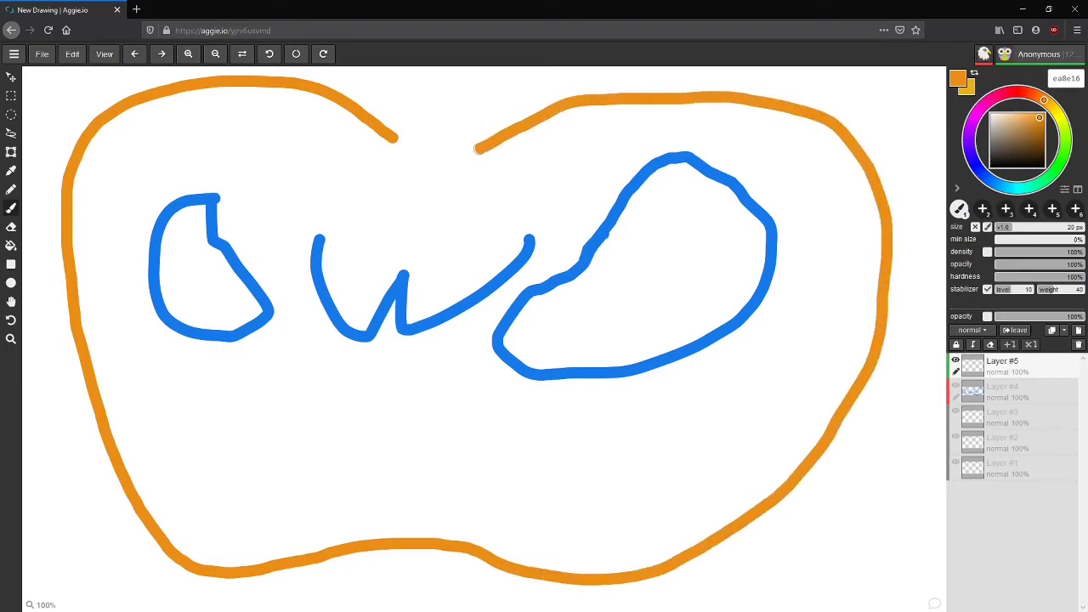
Step: Paint a curved pumpkin stem in dark brown (481b05) over the gap in the outline and colour its inside solid
mouse_move(1067, 154)
mouse_down()
mouse_move(1044, 181)
mouse_move(1064, 146)
mouse_move(1058, 108)
mouse_move(1033, 93)
mouse_up()
click(1037, 145)
drag(1038, 146, 1041, 154)
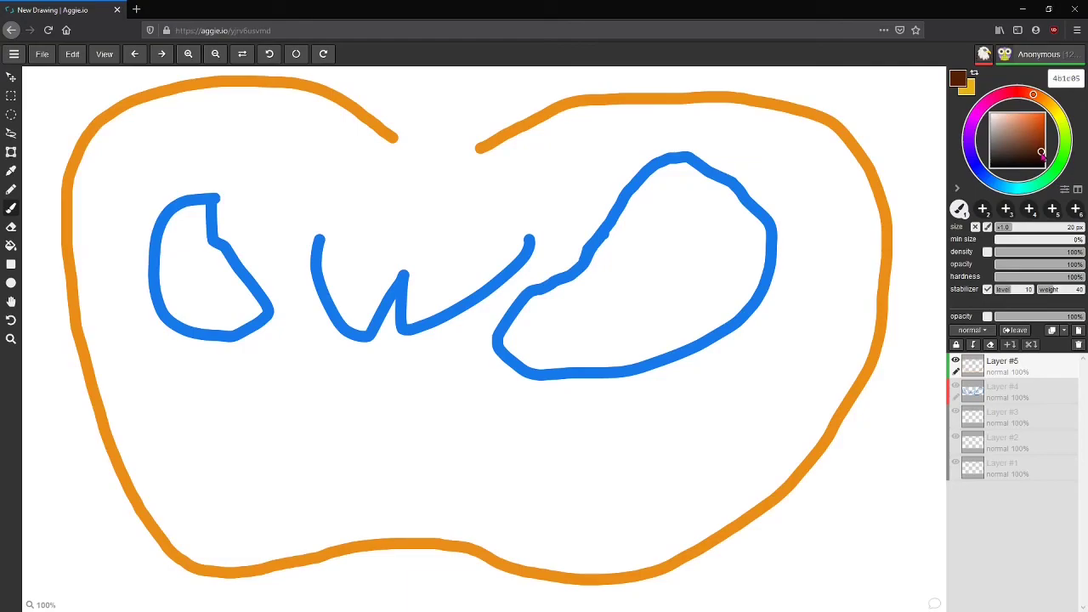
mouse_move(398, 137)
mouse_down()
mouse_move(384, 151)
mouse_move(478, 158)
mouse_move(483, 143)
mouse_up()
mouse_move(395, 136)
mouse_down()
mouse_move(444, 73)
mouse_move(489, 57)
mouse_move(548, 72)
mouse_move(573, 132)
mouse_move(558, 145)
mouse_move(537, 104)
mouse_move(494, 90)
mouse_move(473, 149)
mouse_up()
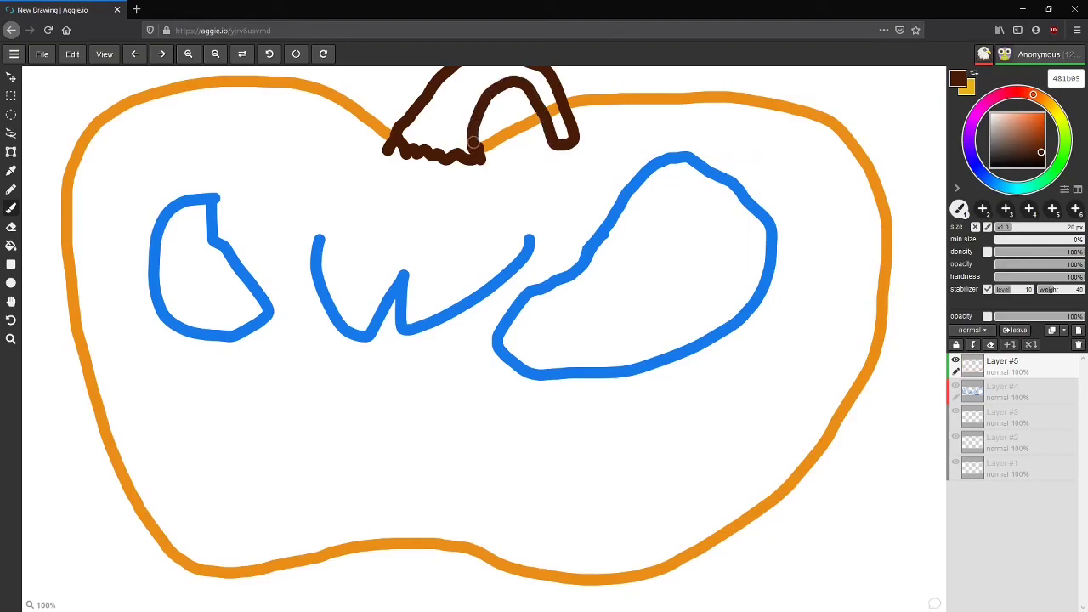
mouse_move(453, 148)
mouse_down()
mouse_move(409, 143)
mouse_move(413, 118)
mouse_move(410, 136)
mouse_move(424, 120)
mouse_move(418, 141)
mouse_move(431, 125)
mouse_move(464, 145)
mouse_move(481, 98)
mouse_move(450, 133)
mouse_move(470, 99)
mouse_move(444, 126)
mouse_move(455, 96)
mouse_move(418, 125)
mouse_move(432, 98)
mouse_move(440, 91)
mouse_move(429, 109)
mouse_move(461, 84)
mouse_move(445, 116)
mouse_move(481, 81)
mouse_move(466, 106)
mouse_move(511, 76)
mouse_move(535, 83)
mouse_move(563, 139)
mouse_move(567, 130)
mouse_move(471, 72)
mouse_move(445, 88)
mouse_move(478, 66)
mouse_move(432, 102)
mouse_move(502, 73)
mouse_up()
click(11, 246)
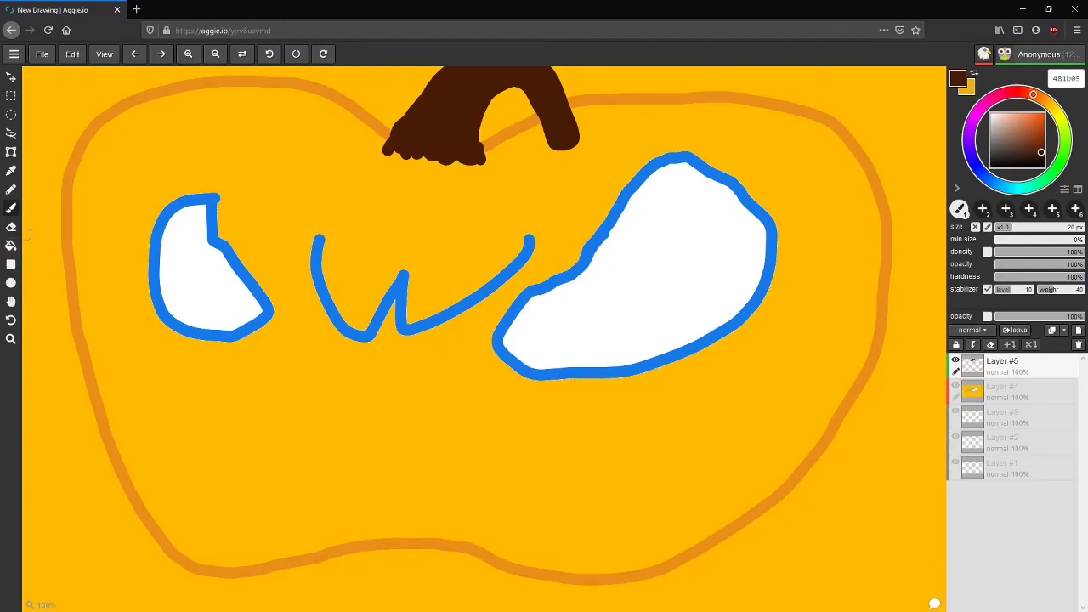
key(ctrl+z)
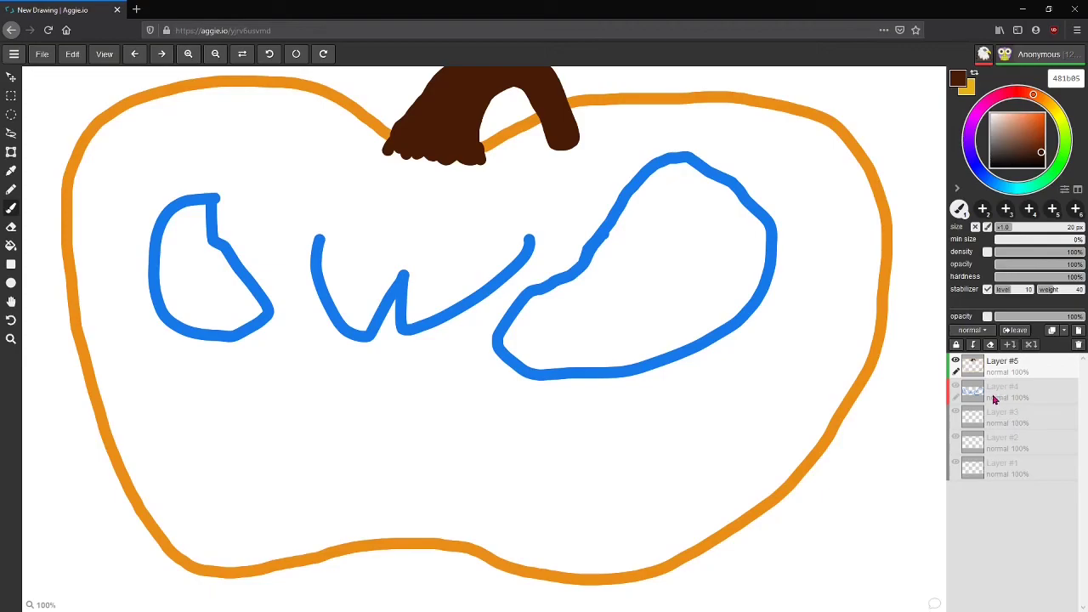
Step: Fill the inside of the pumpkin outline with orange (ea8e16)
drag(1044, 125, 1042, 122)
click(1051, 107)
click(1035, 120)
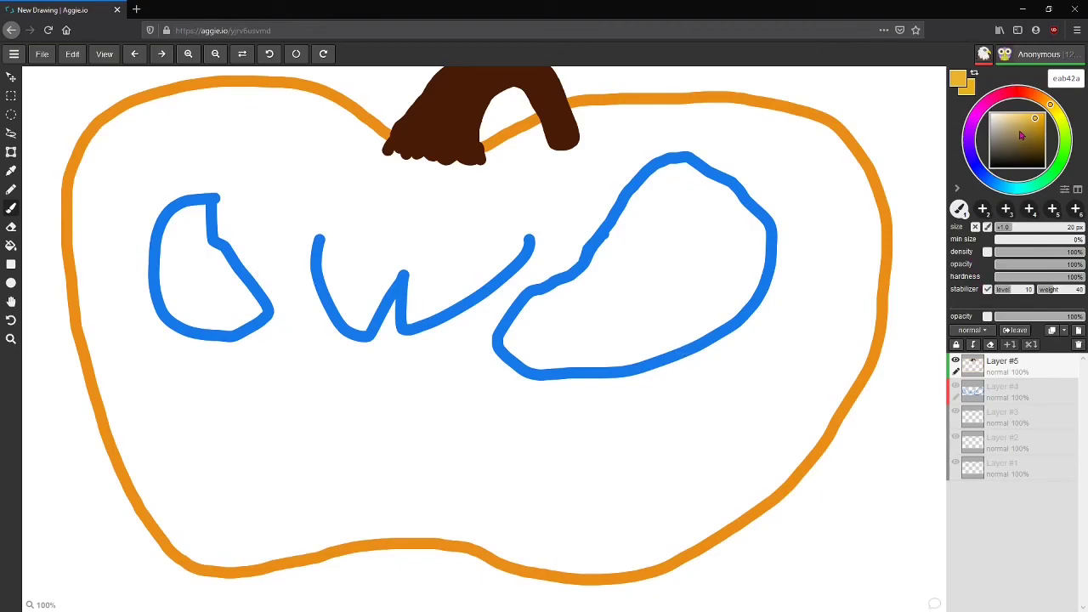
click(11, 246)
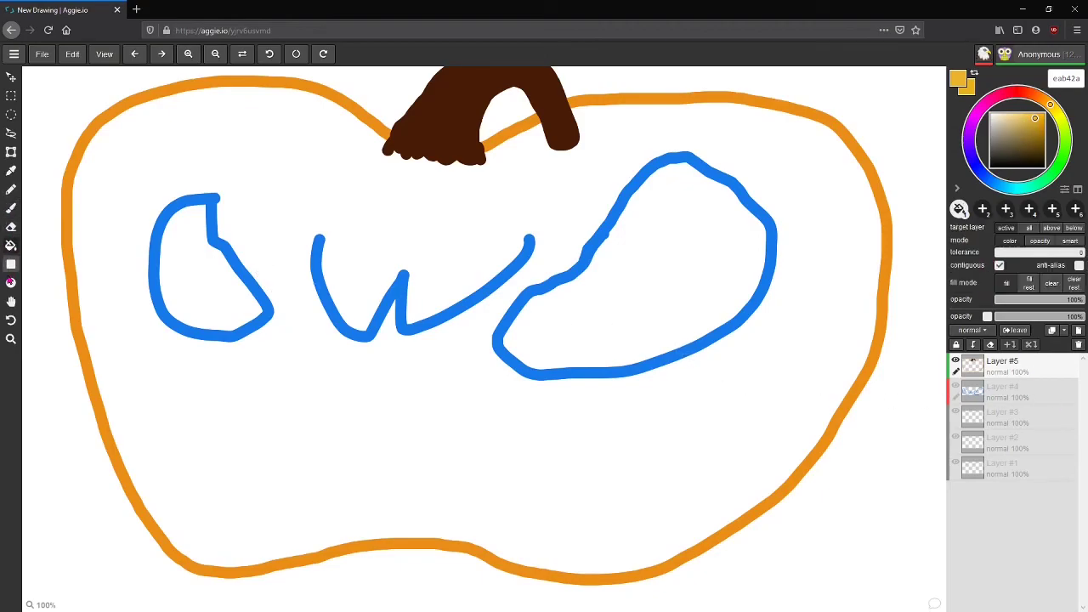
click(144, 180)
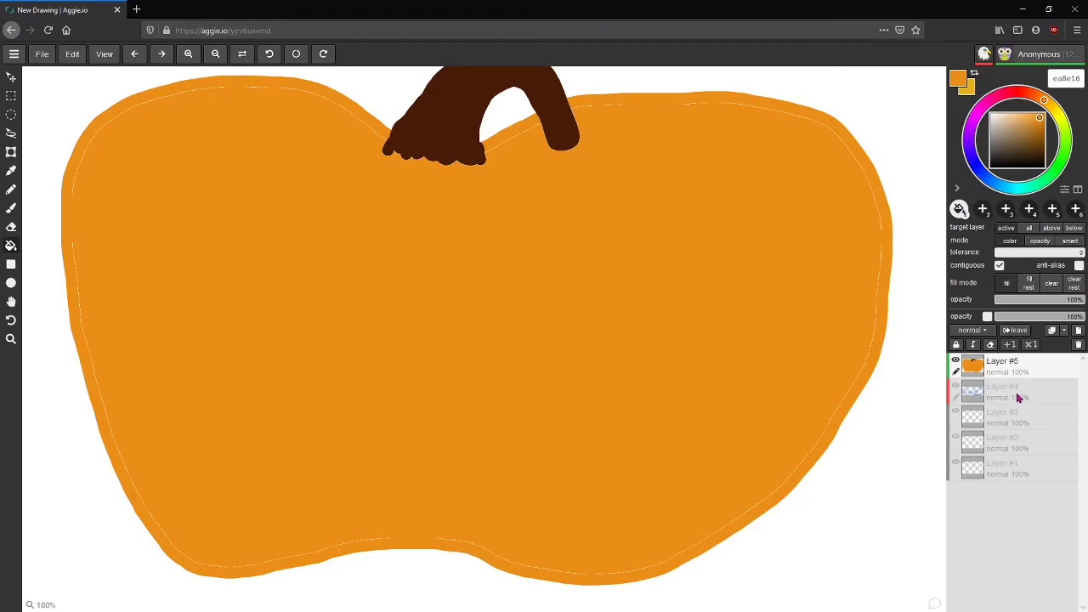
Step: Place Layer #5 directly below Layer #4 and brush orange over the thin unfilled gaps along the pumpkin's edge
drag(1017, 396, 1018, 362)
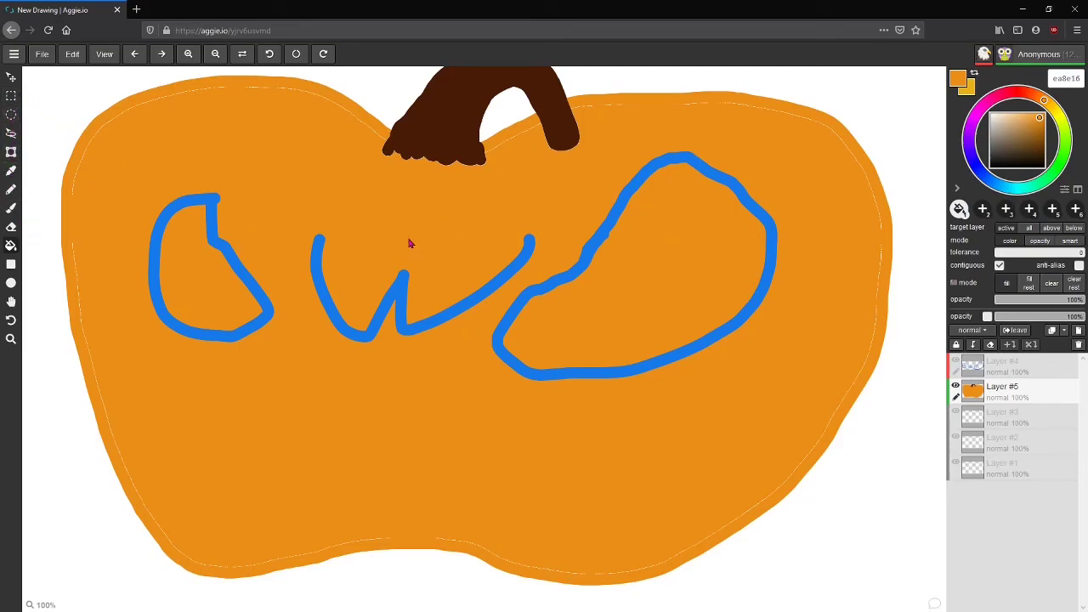
key(b)
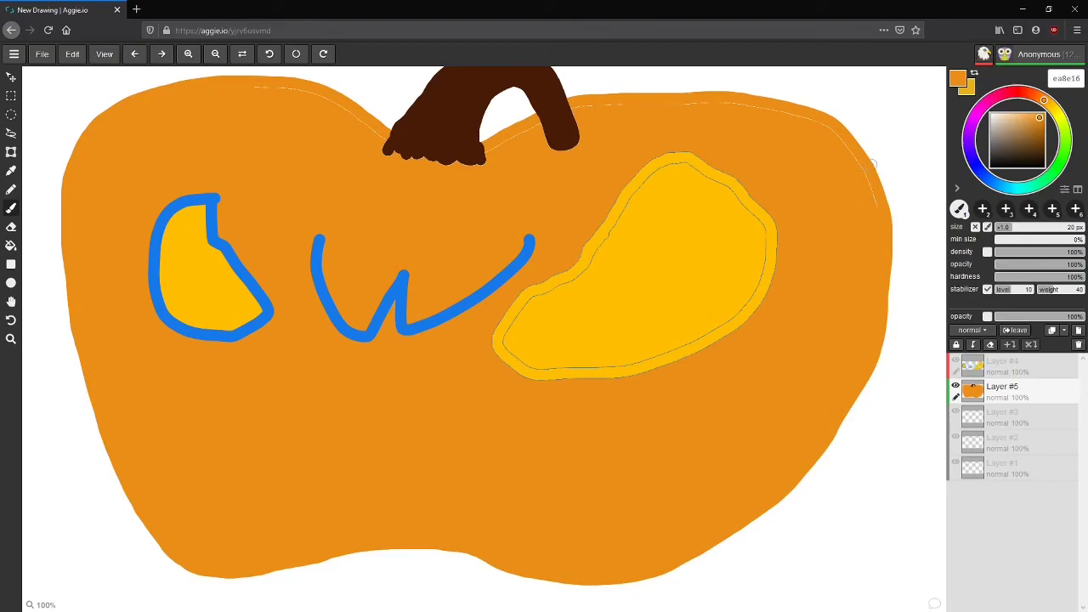
key(ctrl+z)
key(ctrl+z)
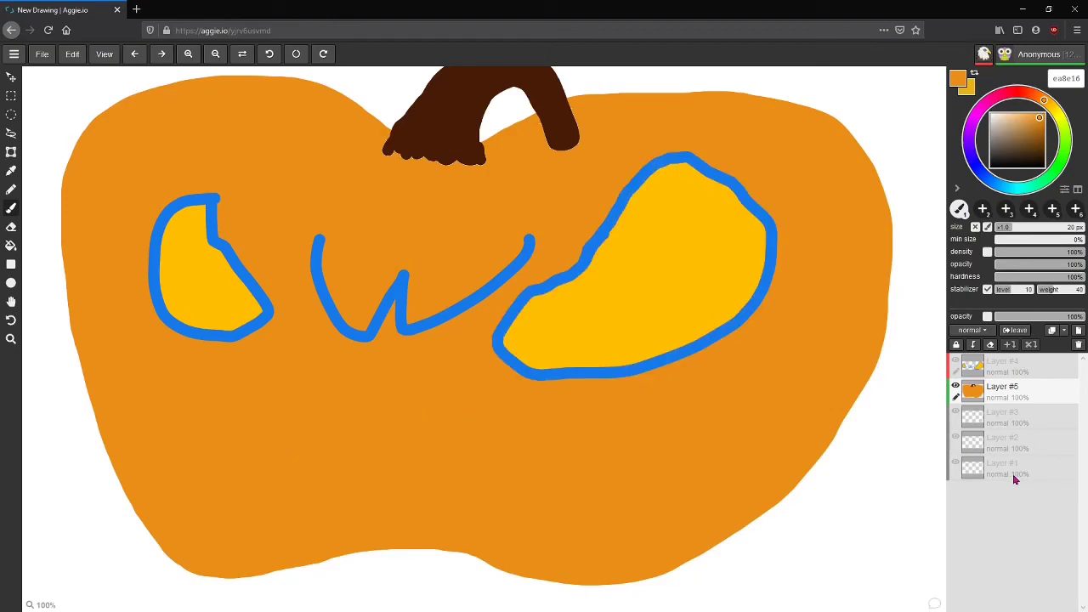
Step: Paint golden-yellow (eabe16) rib lines down the pumpkin's middle and both sides, leaving the face uncovered
click(1054, 109)
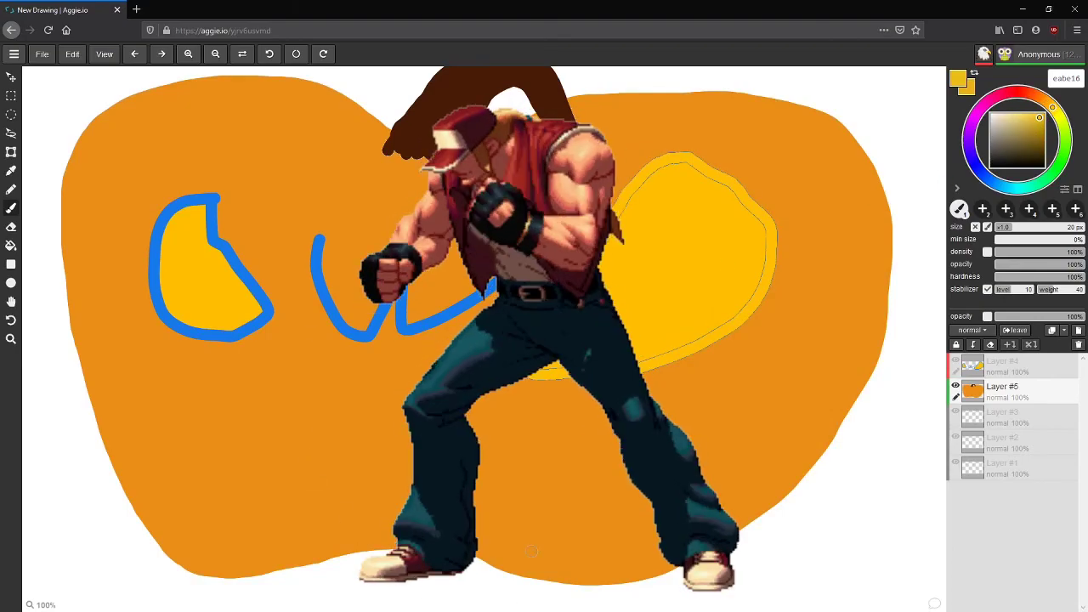
key(ctrl+z)
key(ctrl+y)
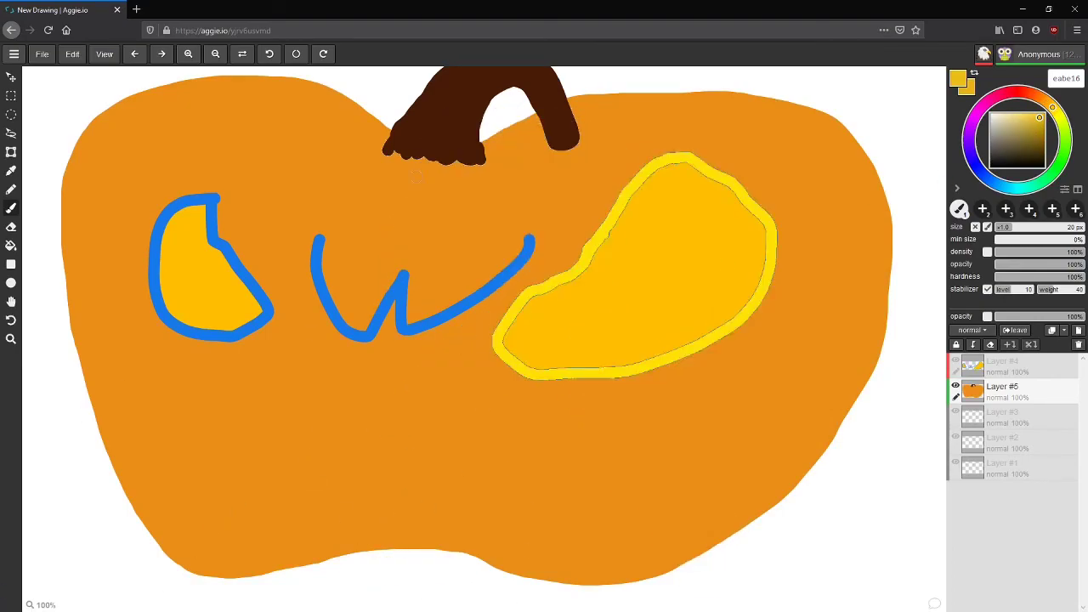
drag(417, 176, 400, 250)
drag(390, 358, 405, 536)
mouse_move(372, 132)
mouse_down()
mouse_move(250, 103)
mouse_move(207, 126)
mouse_move(191, 187)
mouse_up()
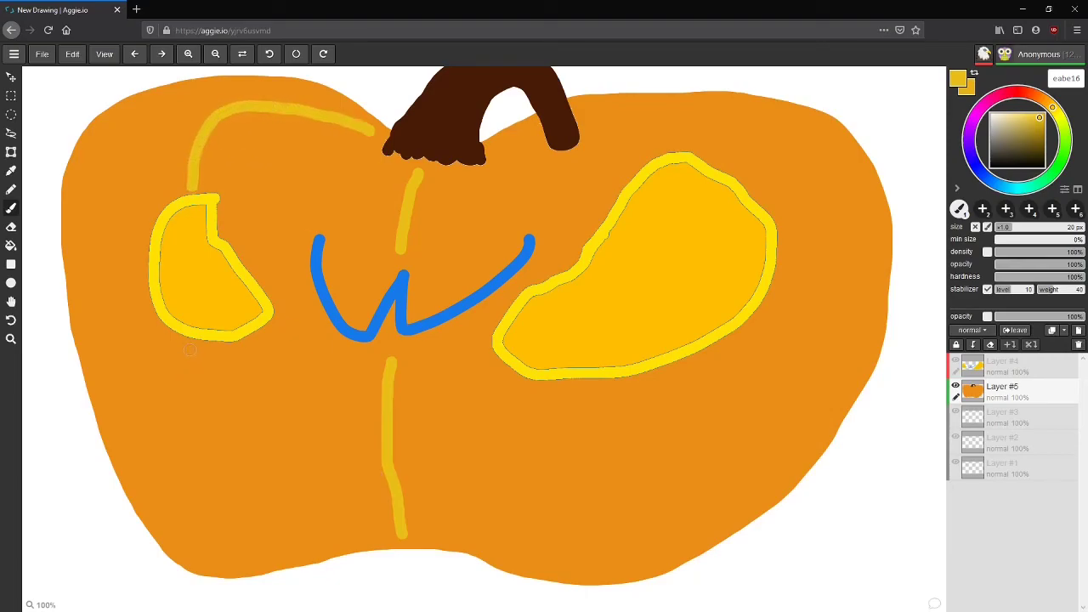
mouse_move(190, 344)
mouse_down()
mouse_move(195, 415)
mouse_move(247, 567)
mouse_up()
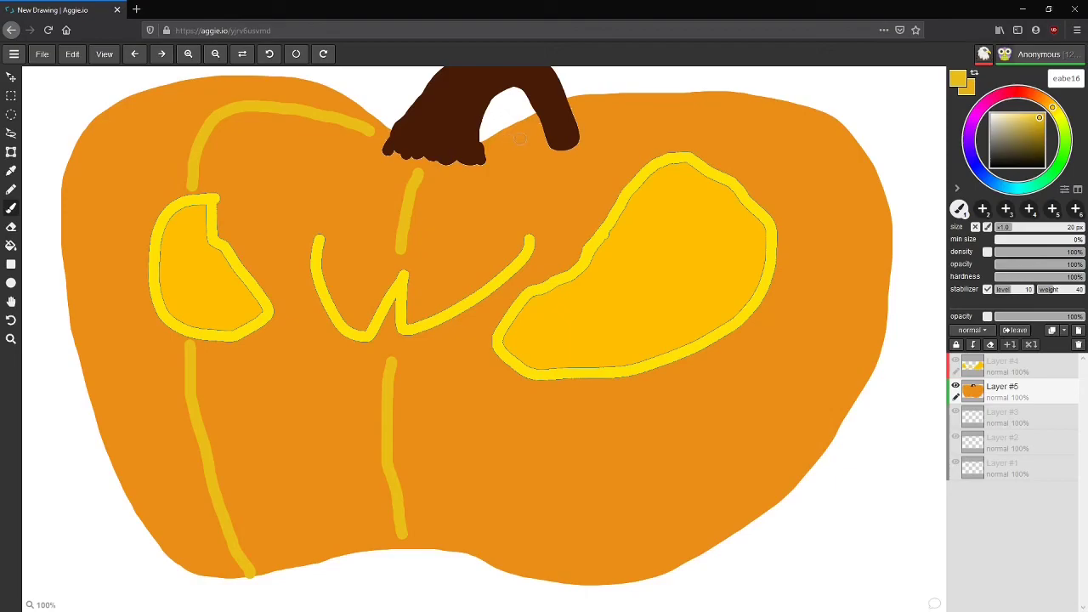
mouse_move(519, 139)
mouse_down()
mouse_move(700, 133)
mouse_move(724, 172)
mouse_up()
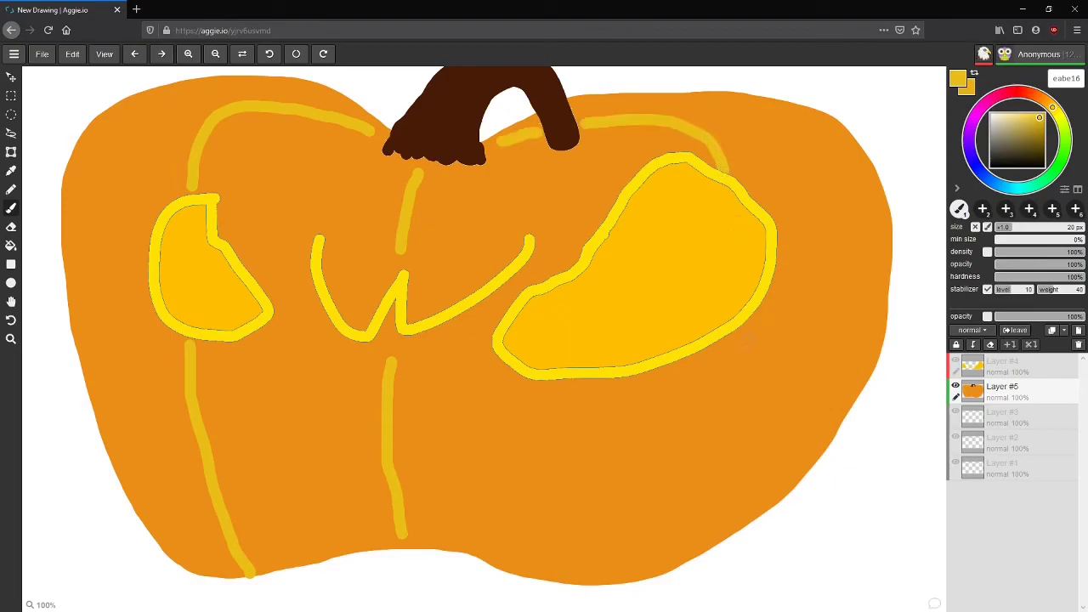
mouse_move(729, 339)
mouse_down()
mouse_move(737, 506)
mouse_move(722, 537)
mouse_up()
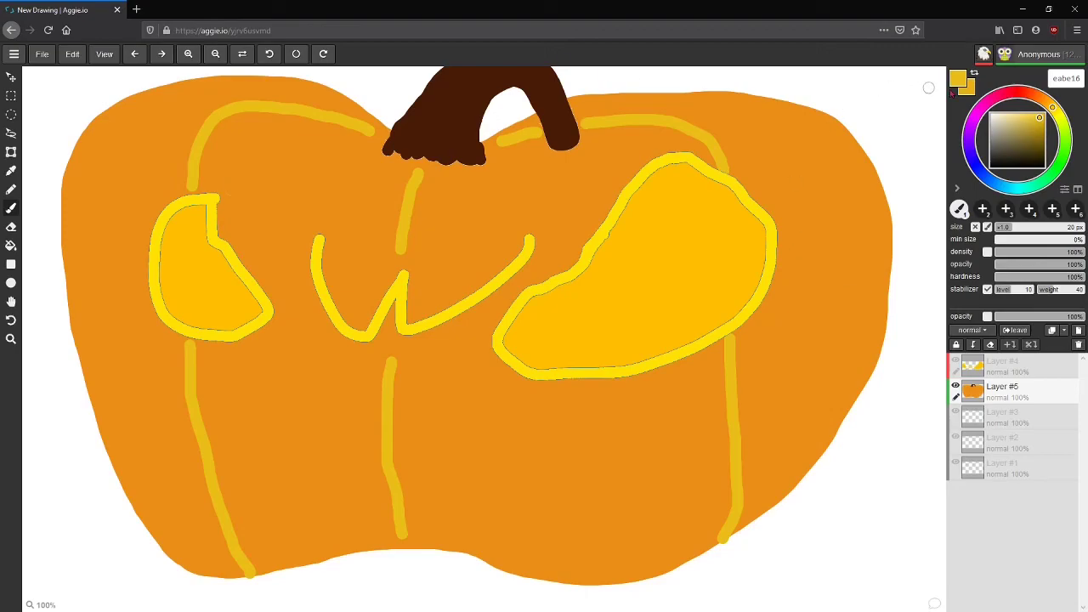
Step: Move Layer #3 directly above Layer #5 and paint a red (ea1621) hook-shaped outer curve of a candy cane beside the pumpkin
drag(1018, 425, 1015, 386)
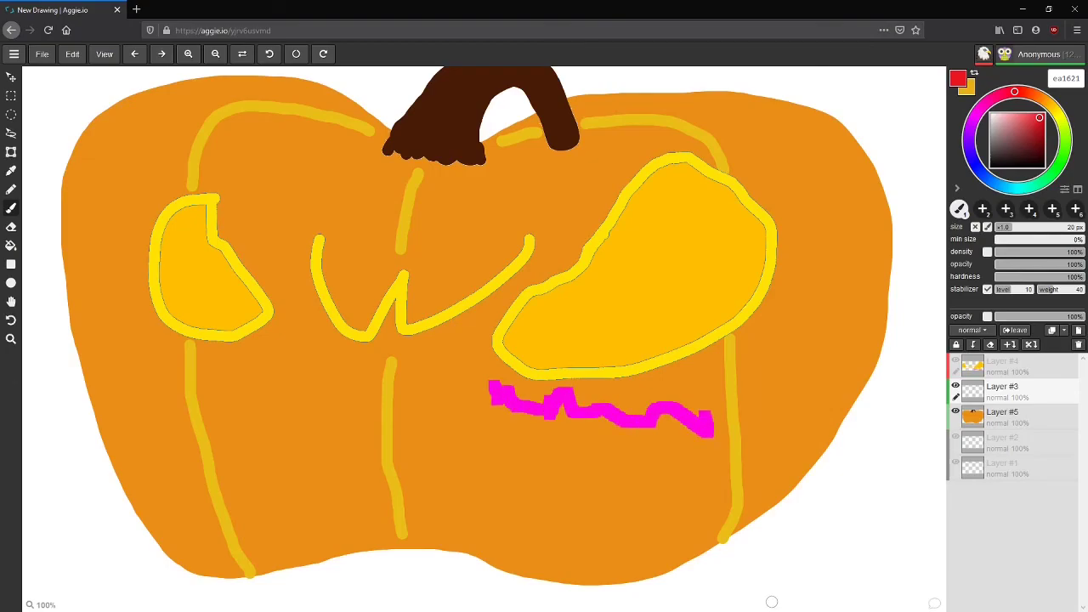
mouse_move(730, 598)
mouse_down()
mouse_move(739, 485)
mouse_move(781, 371)
mouse_move(927, 345)
mouse_move(951, 383)
mouse_up()
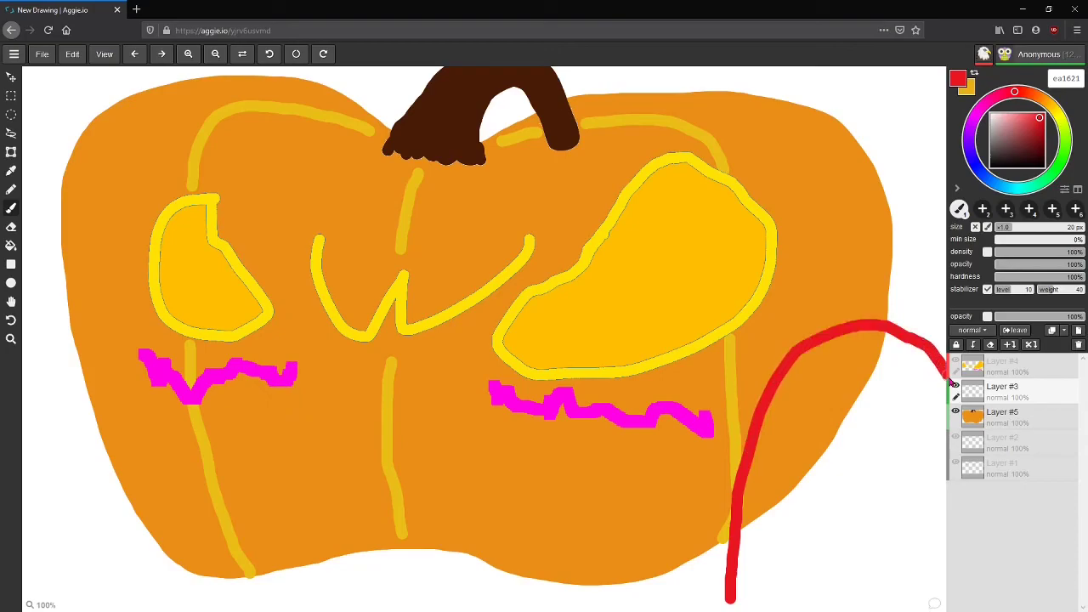
drag(727, 592, 731, 611)
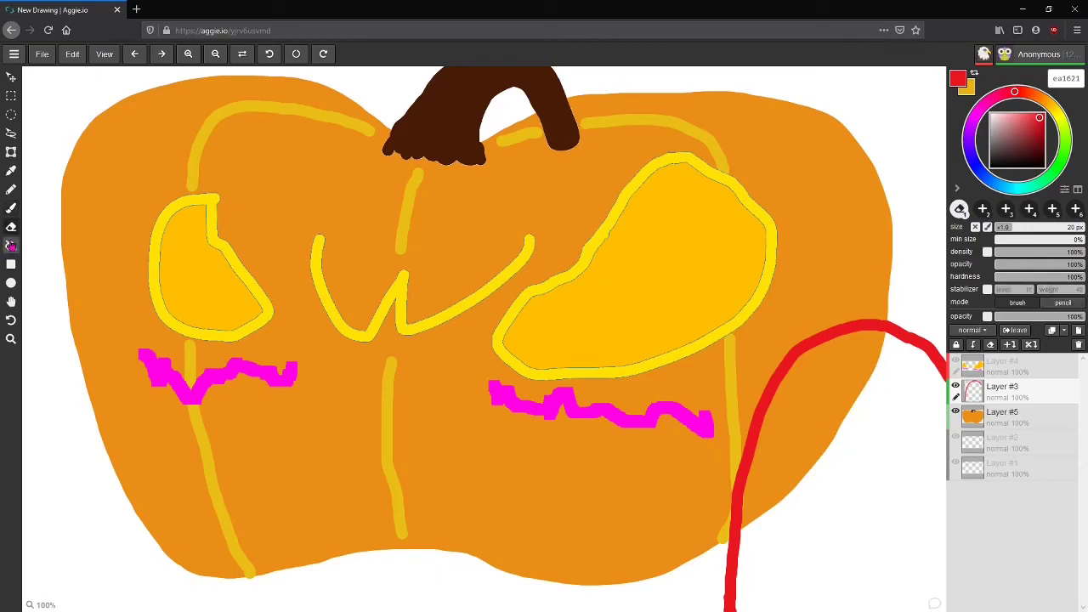
click(11, 244)
click(844, 481)
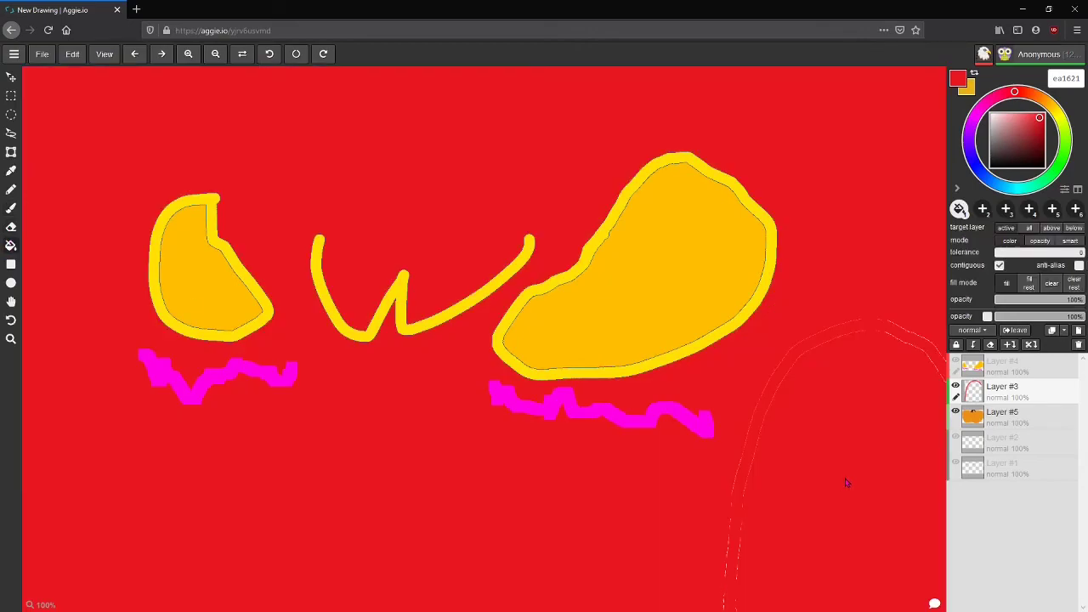
key(ctrl+z)
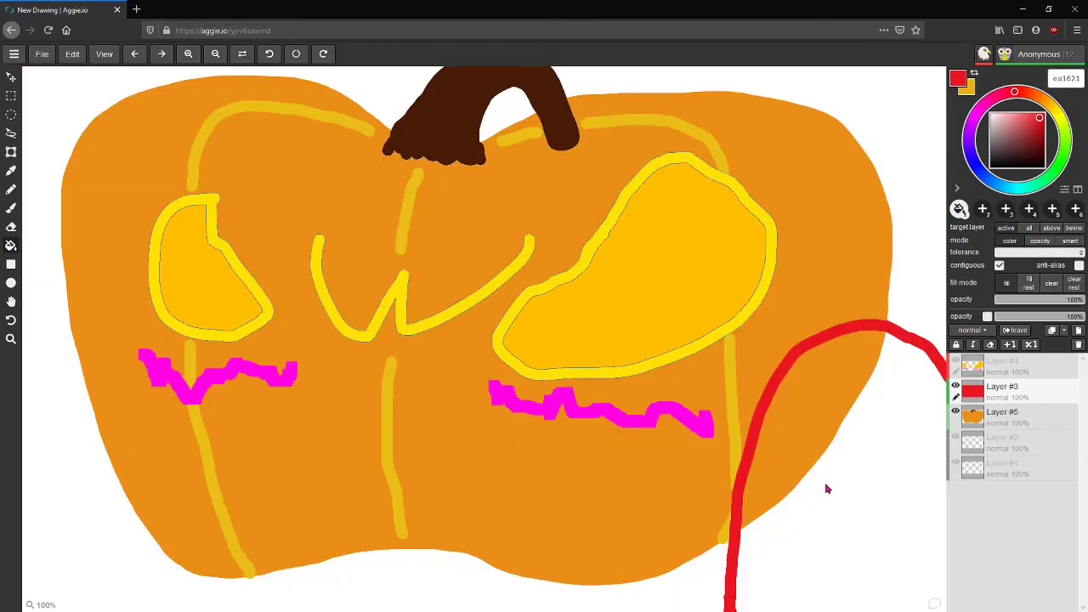
scroll(900, 541, down, 1)
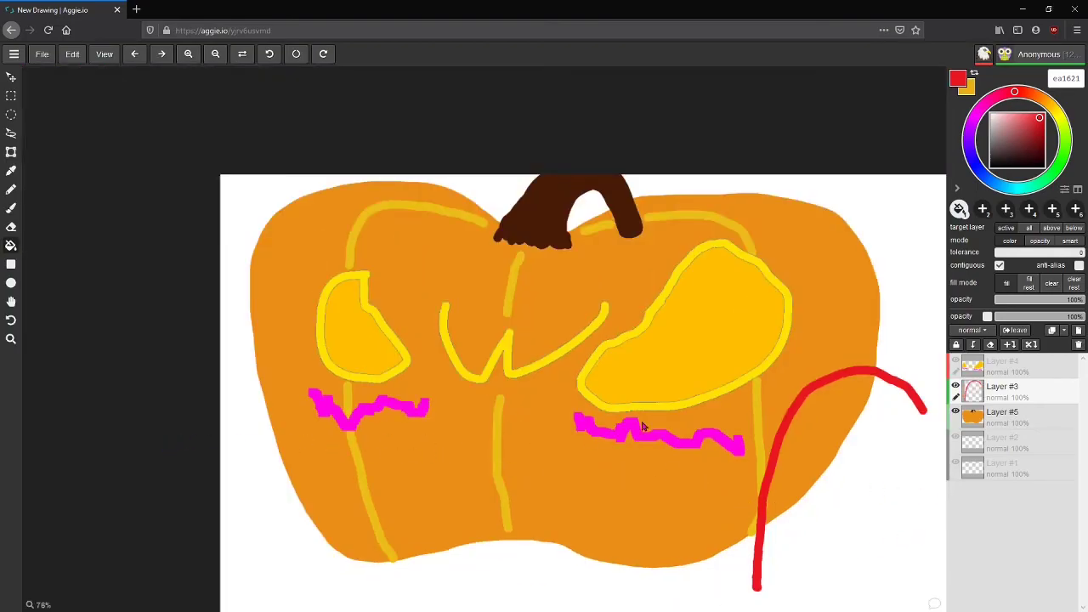
click(11, 77)
drag(183, 170, 102, 106)
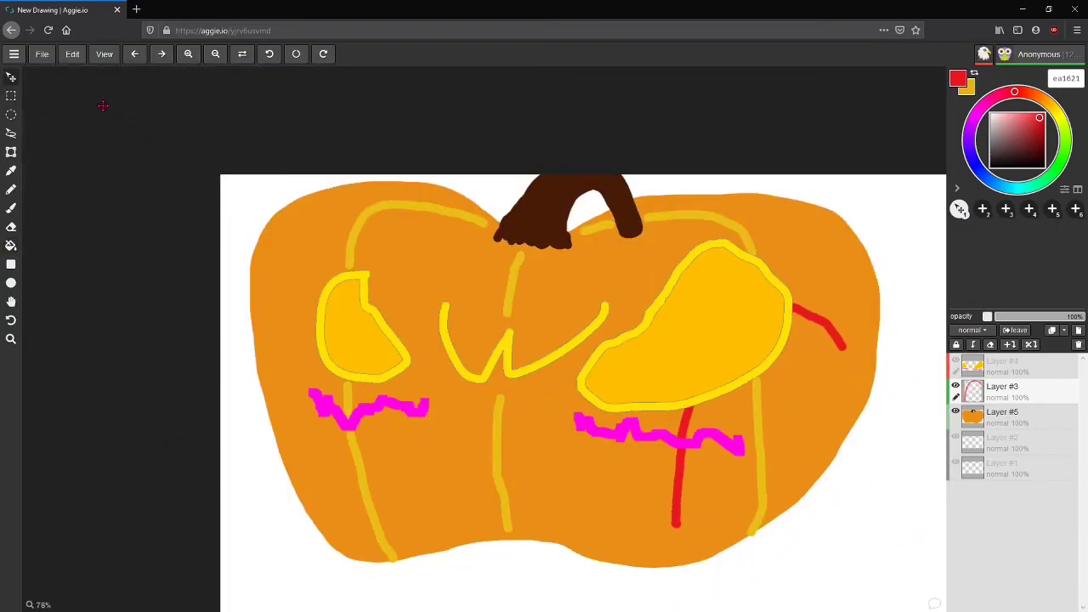
key(ctrl+z)
drag(811, 309, 733, 254)
key(ctrl+z)
Step: Complete the candy cane's red outline down to the canvas's lower edge and fill its inside with red (ea1621)
scroll(226, 266, down, 1)
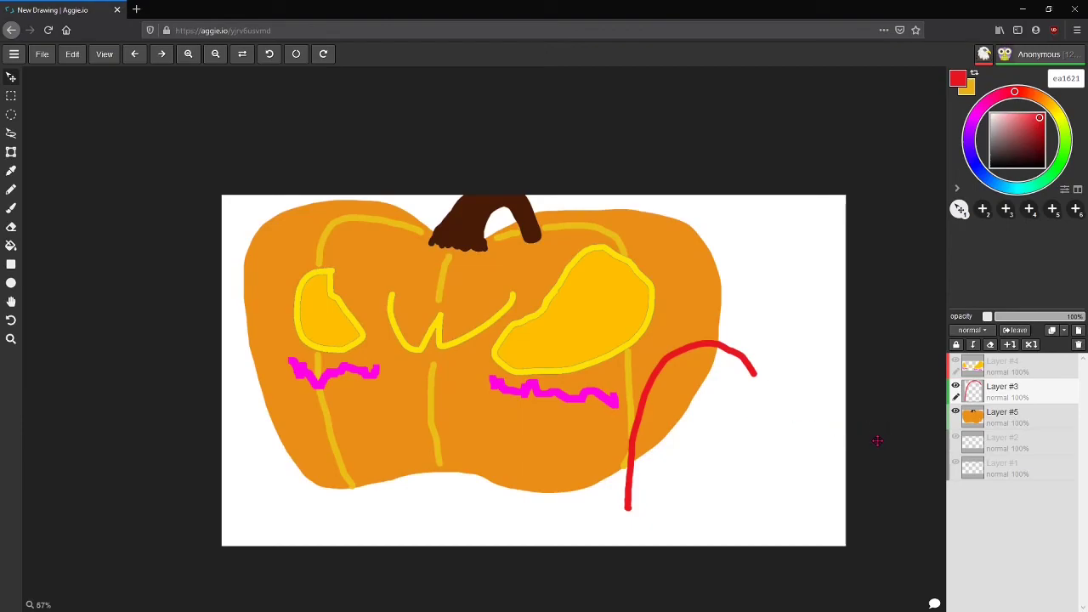
click(11, 208)
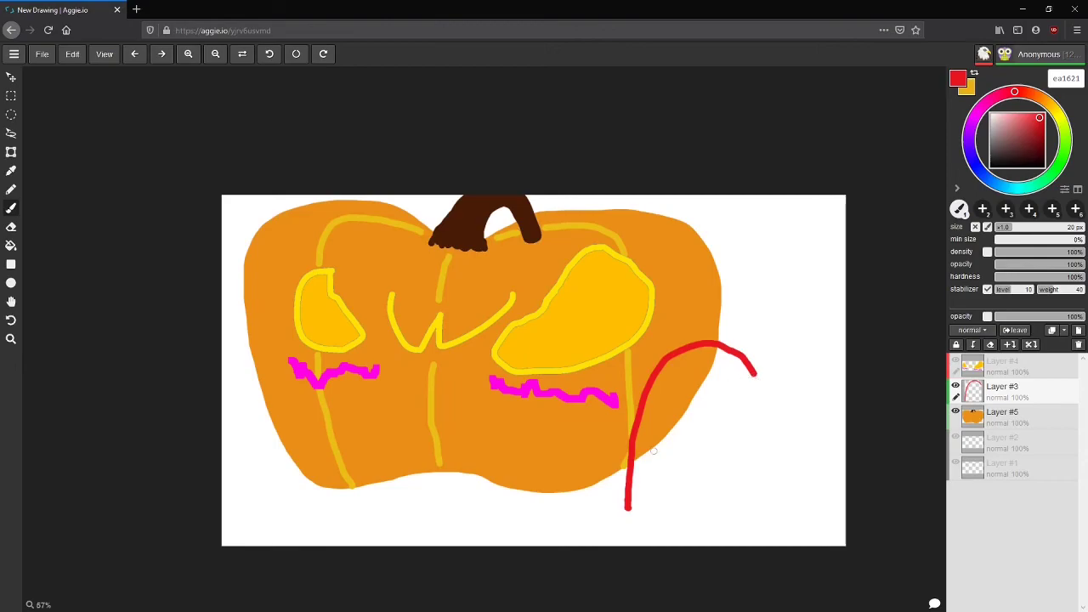
mouse_move(627, 506)
mouse_down()
mouse_move(631, 558)
mouse_move(659, 549)
mouse_move(663, 431)
mouse_move(702, 374)
mouse_move(724, 372)
mouse_move(743, 438)
mouse_move(773, 432)
mouse_move(755, 369)
mouse_up()
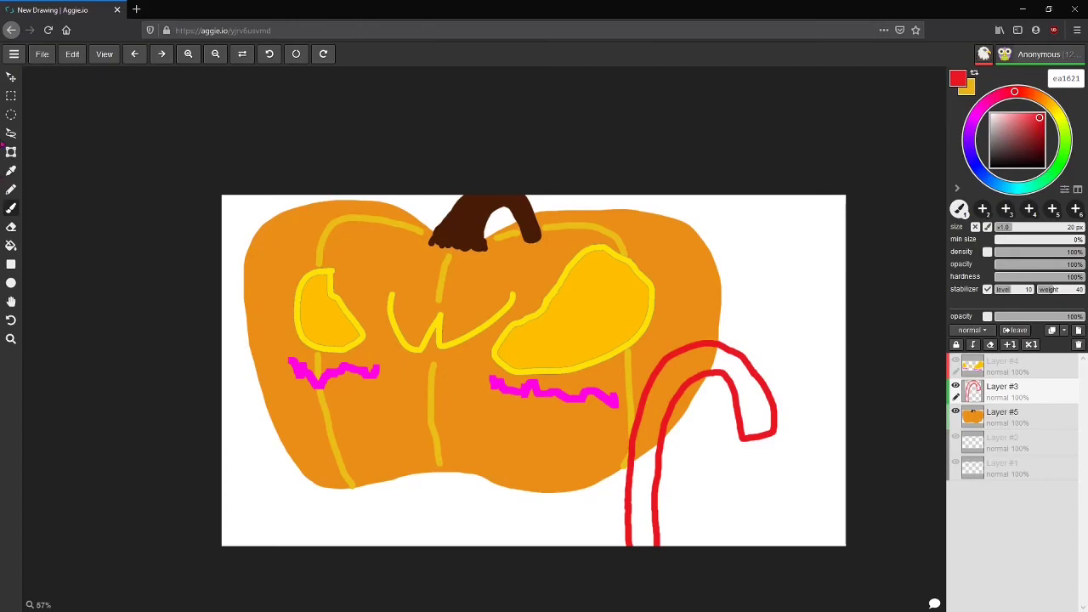
click(11, 246)
click(686, 372)
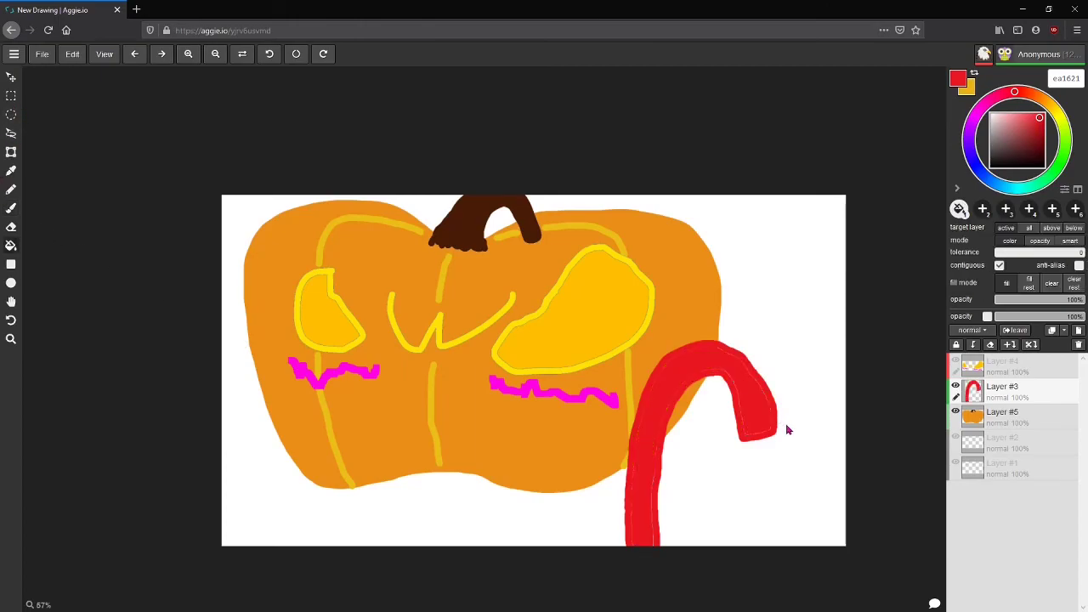
Step: Paint four slanted white (ffffff) stripes across the straight shaft of the candy cane
click(11, 208)
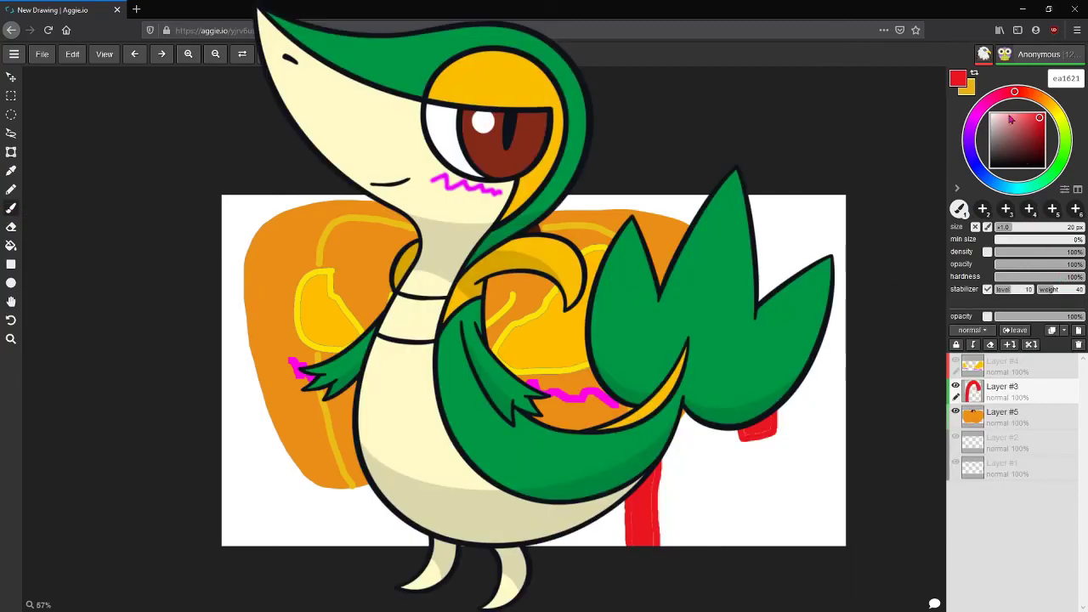
click(1076, 79)
text(ffffff)
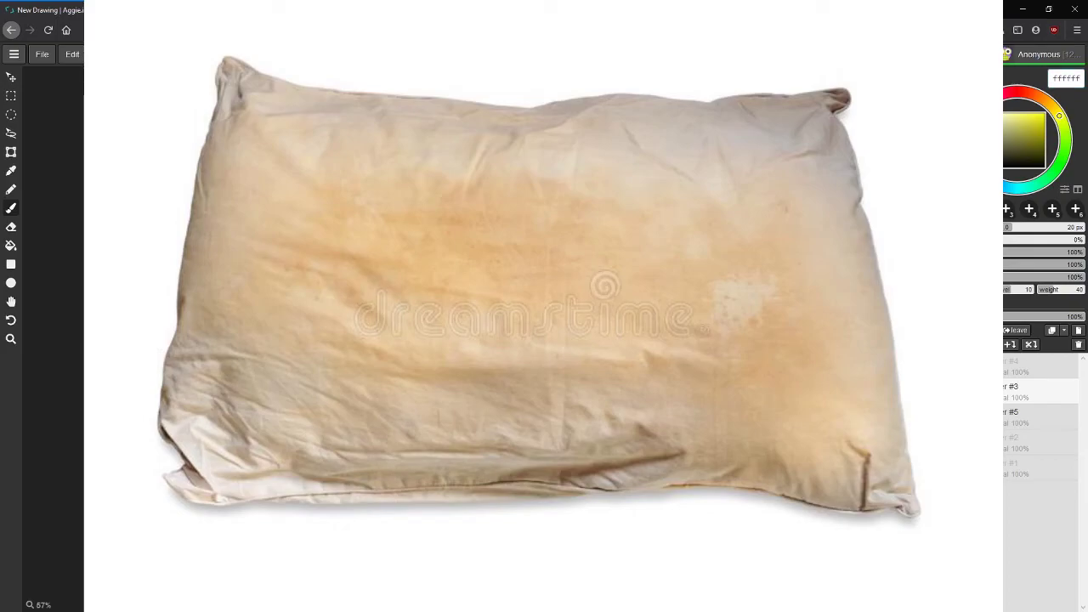
mouse_move(656, 522)
mouse_down()
mouse_move(629, 534)
mouse_move(656, 489)
mouse_move(624, 501)
mouse_move(656, 485)
mouse_move(651, 454)
mouse_move(633, 458)
mouse_up()
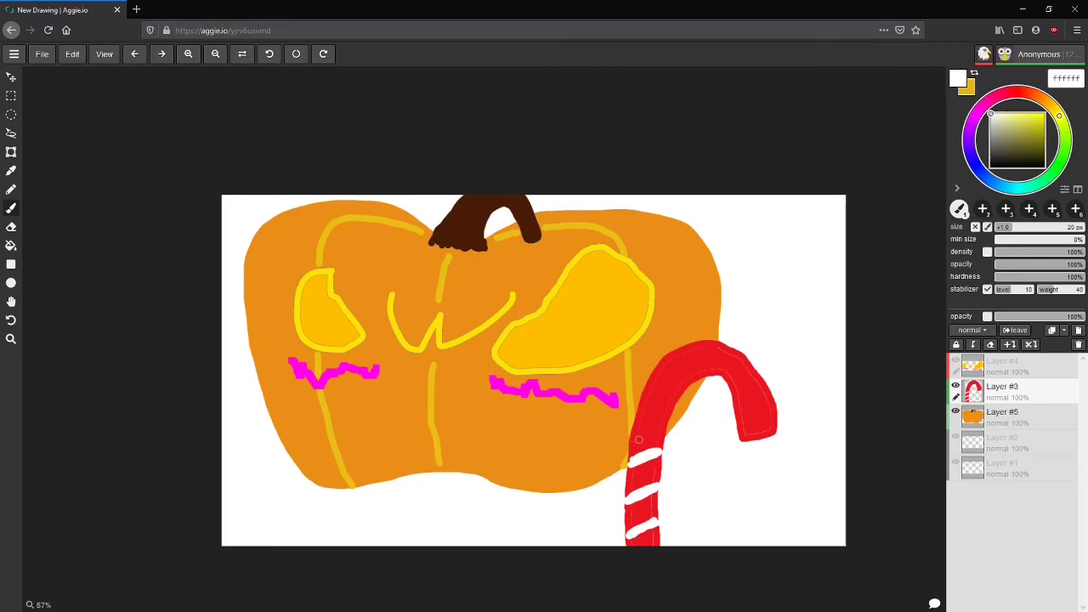
drag(637, 422, 664, 417)
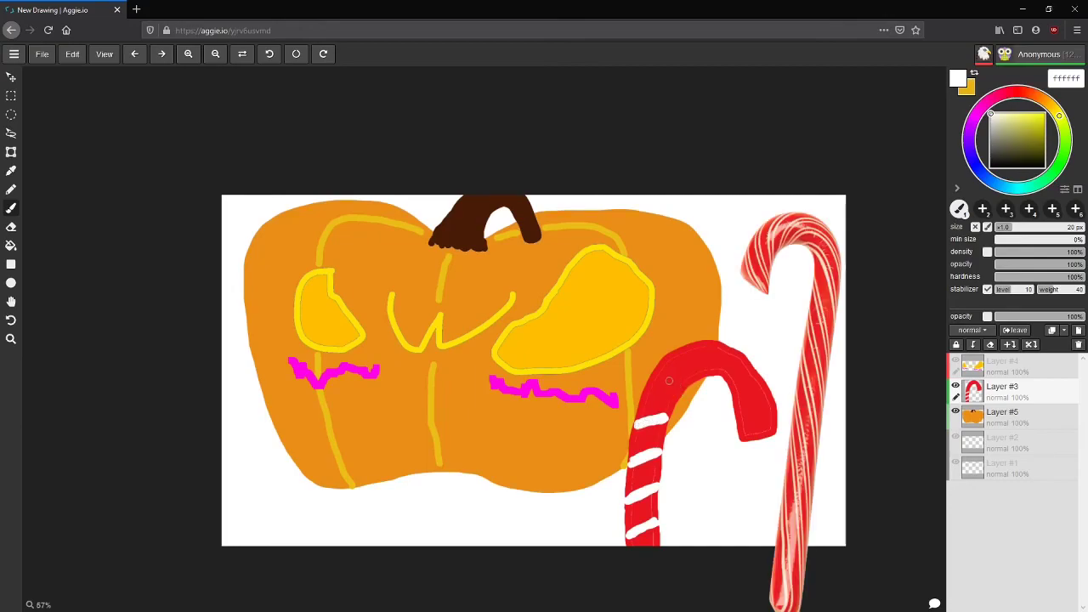
Step: Paint three white (ffffff) stripes across the curved hook of the candy cane
drag(663, 371, 666, 367)
key(ctrl+z)
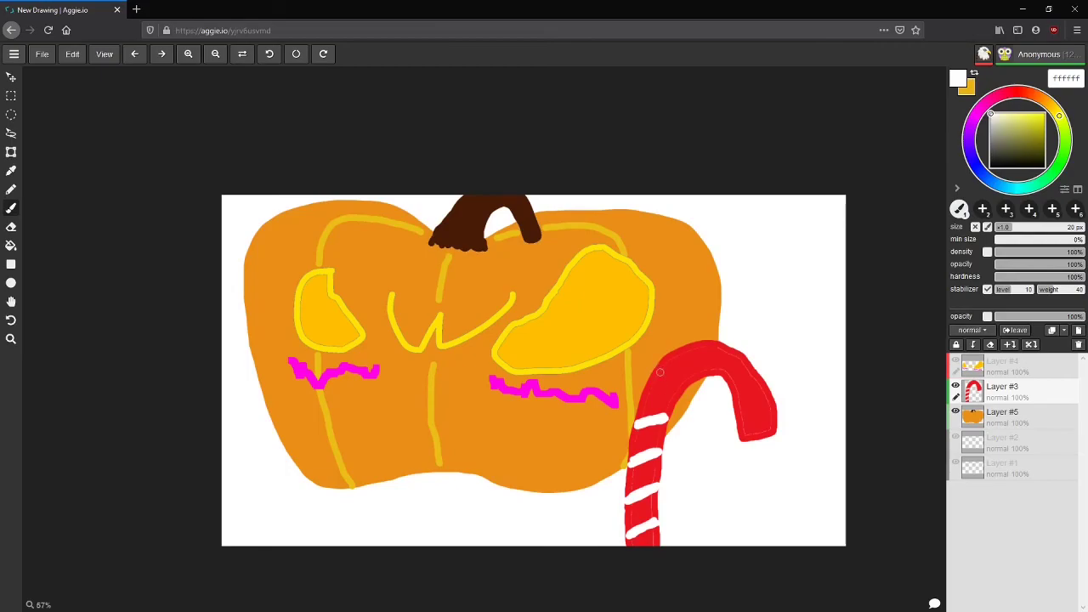
drag(657, 373, 684, 389)
drag(670, 383, 657, 375)
mouse_move(714, 343)
mouse_down()
mouse_move(711, 376)
mouse_move(713, 347)
mouse_up()
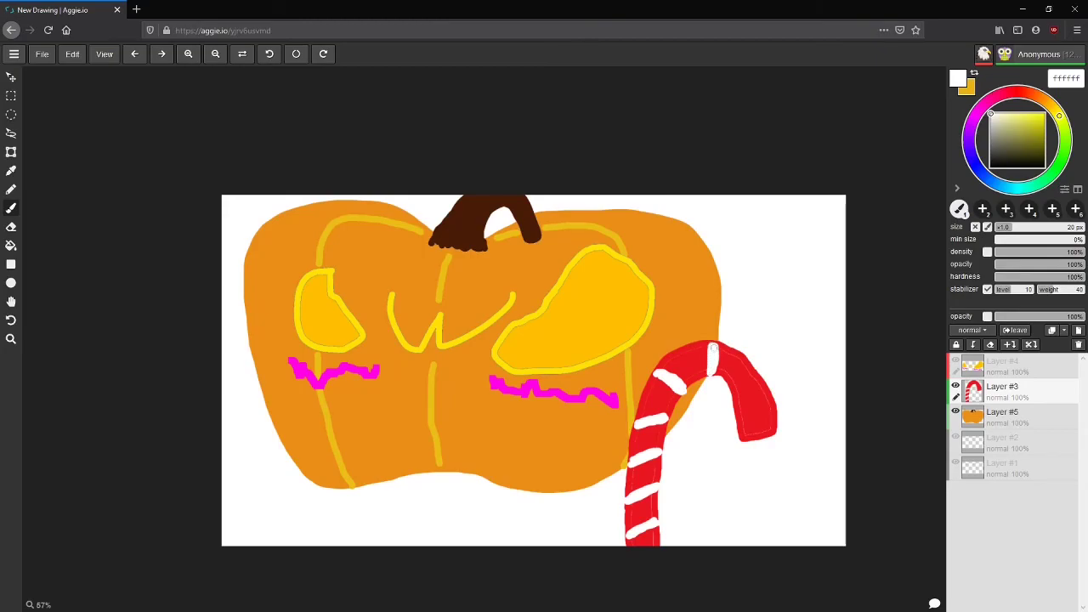
mouse_move(760, 377)
mouse_down()
mouse_move(732, 394)
mouse_move(763, 375)
mouse_move(733, 400)
mouse_move(765, 379)
mouse_move(736, 405)
mouse_move(741, 438)
mouse_move(779, 431)
mouse_up()
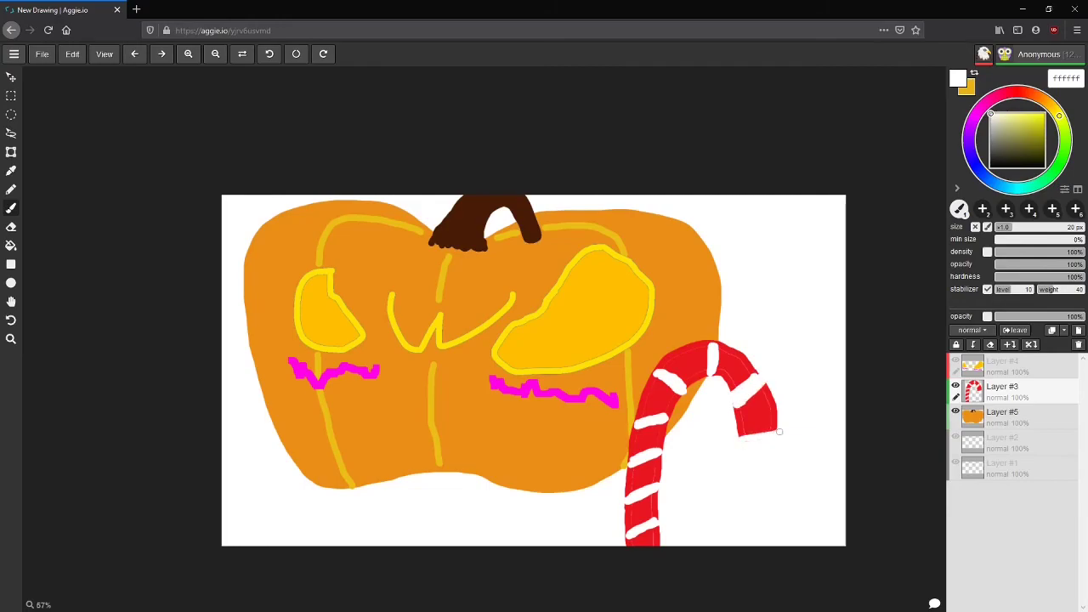
key(ctrl+z)
Step: Pick up the candy cane's red and paint over the thin seams left between its outline and fill
click(11, 170)
click(771, 383)
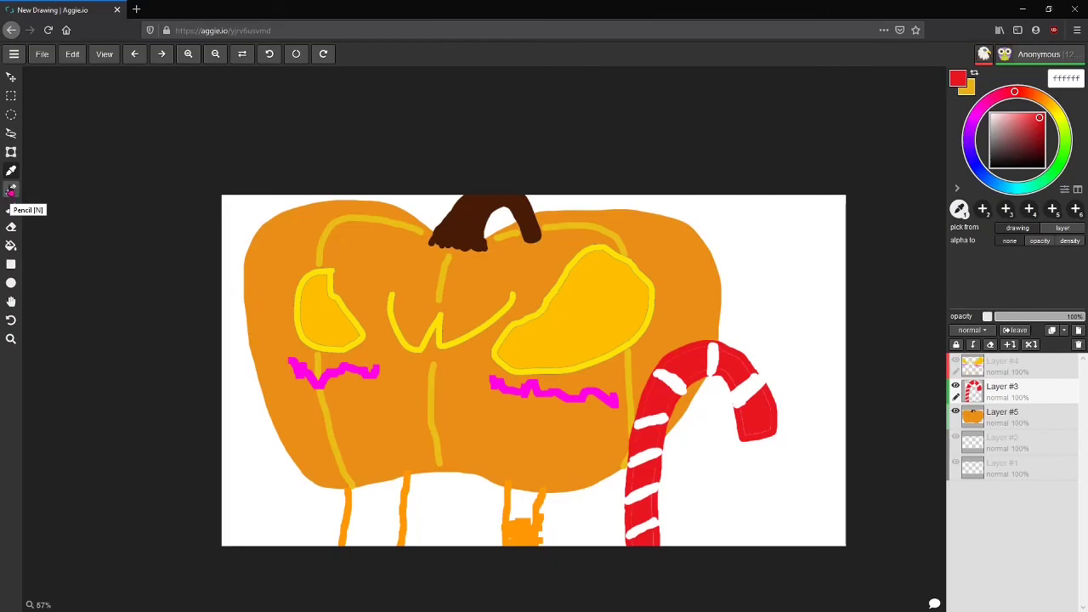
click(11, 207)
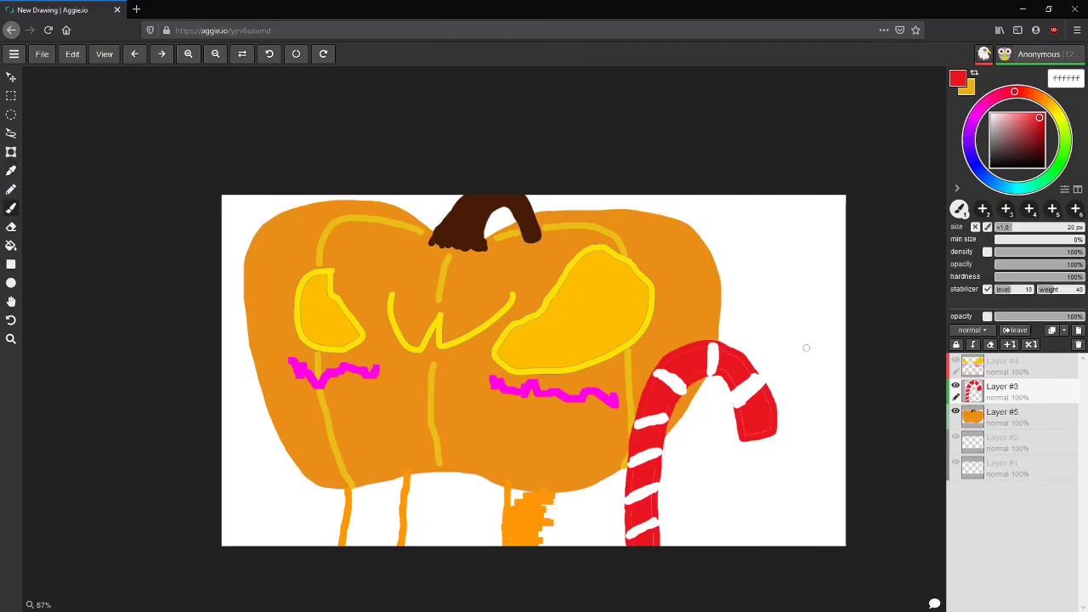
scroll(544, 340, up, 3)
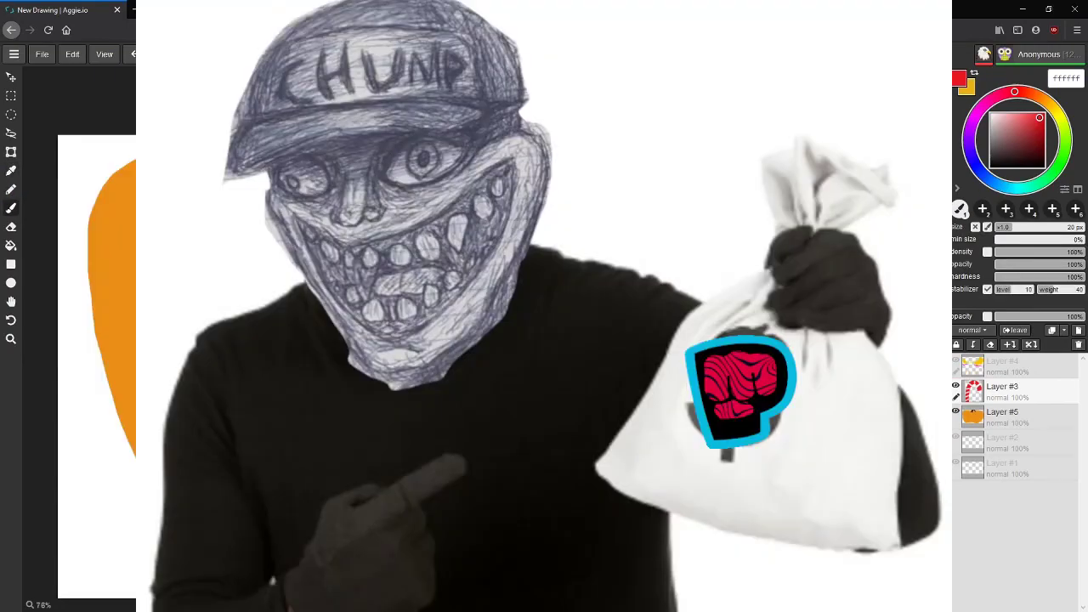
scroll(79, 357, down, 2)
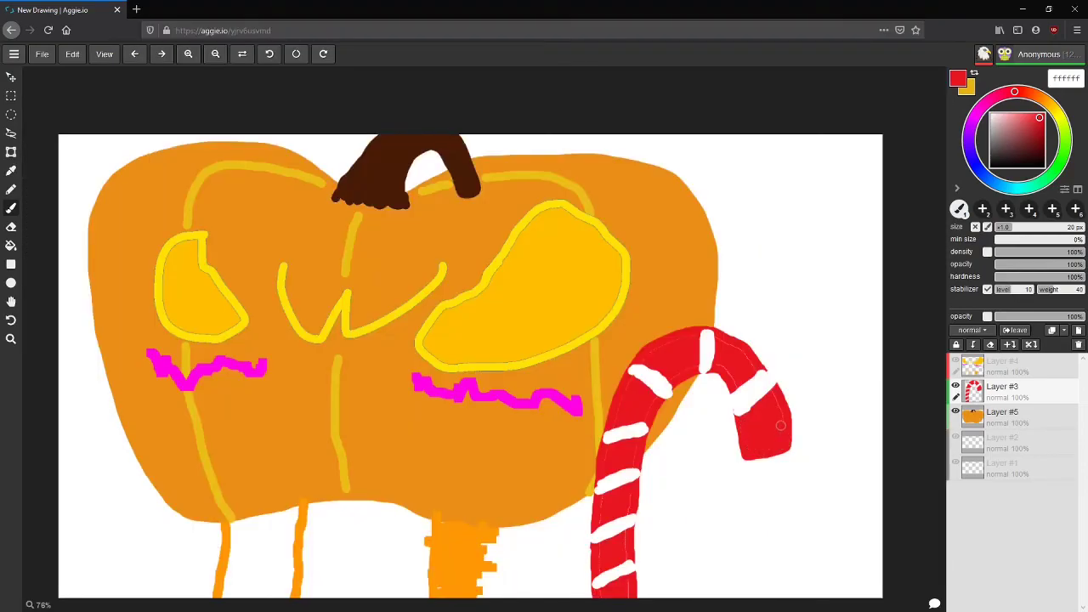
click(225, 530)
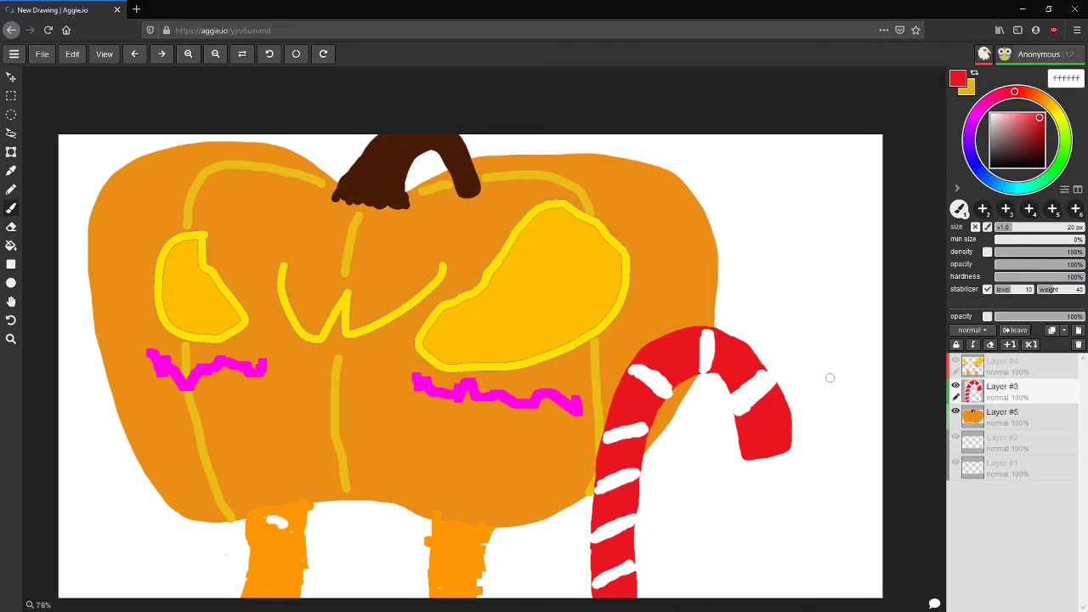
key(ctrl+z)
key(ctrl+z)
key(ctrl+z)
key(ctrl+z)
Step: Move Layer #2 directly above Layer #5 and paint a brown (994312) belt outline across the lower part of the pumpkin
click(1035, 94)
drag(1040, 126, 1036, 136)
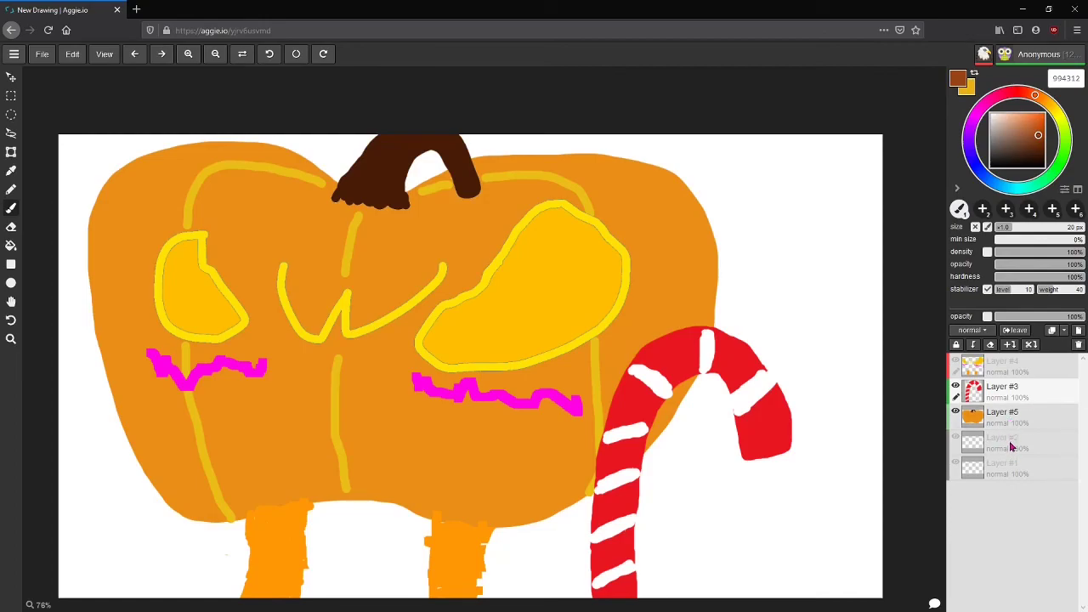
drag(1012, 446, 1009, 416)
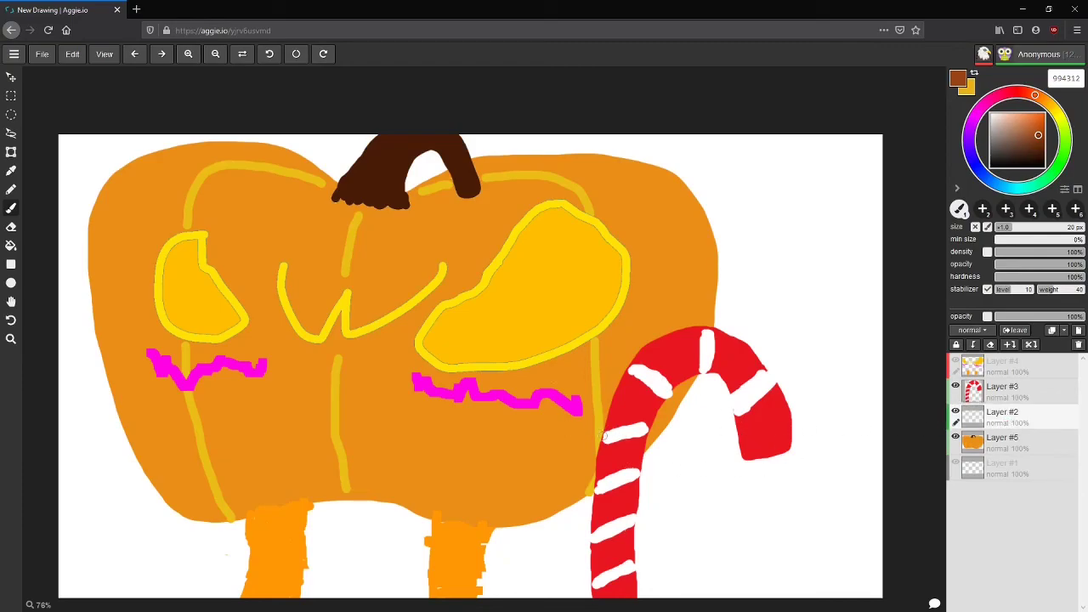
mouse_move(605, 440)
mouse_down()
mouse_move(126, 429)
mouse_move(159, 483)
mouse_move(293, 498)
mouse_move(595, 502)
mouse_up()
Step: Try to fill the inside of the belt outline with brown (994312)
key(g)
click(180, 467)
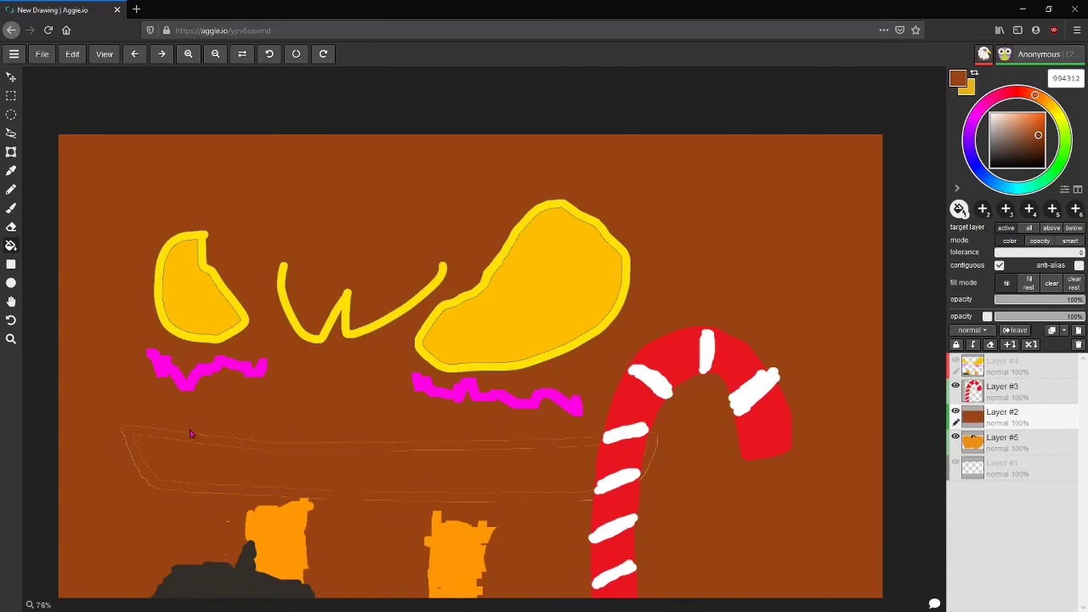
key(ctrl+z)
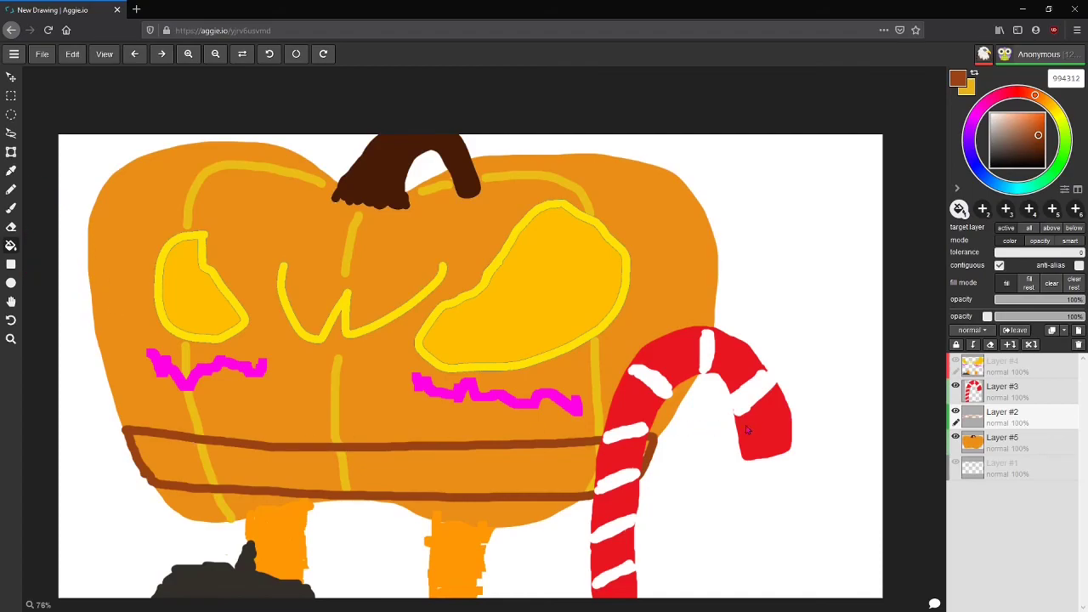
Step: Hide Layer #3 and close the gap in the belt's upper outline with the brown brush
click(955, 388)
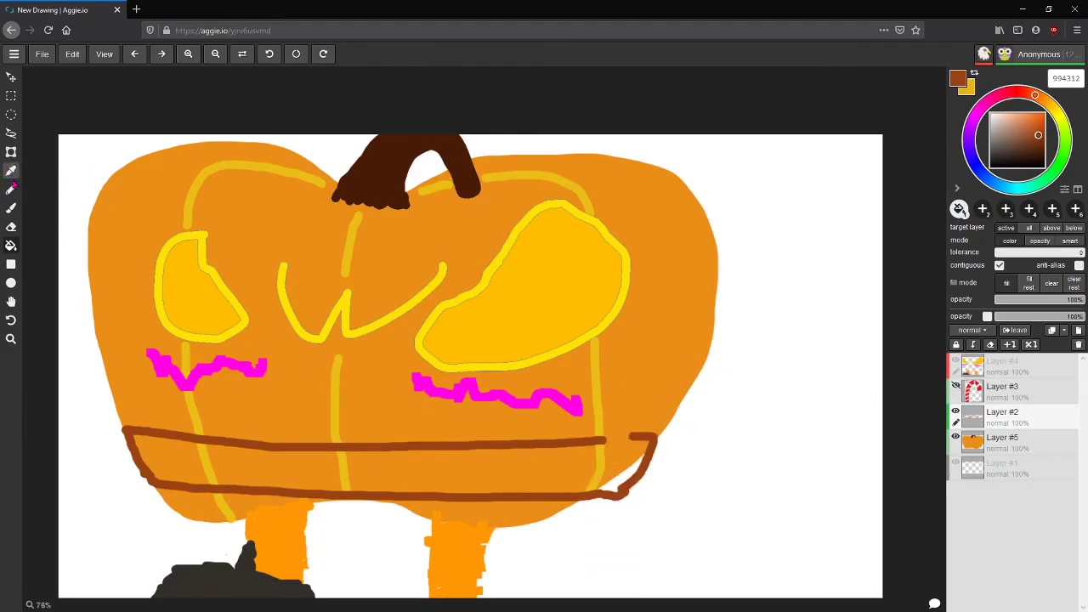
click(11, 208)
drag(412, 589, 443, 593)
drag(604, 439, 633, 436)
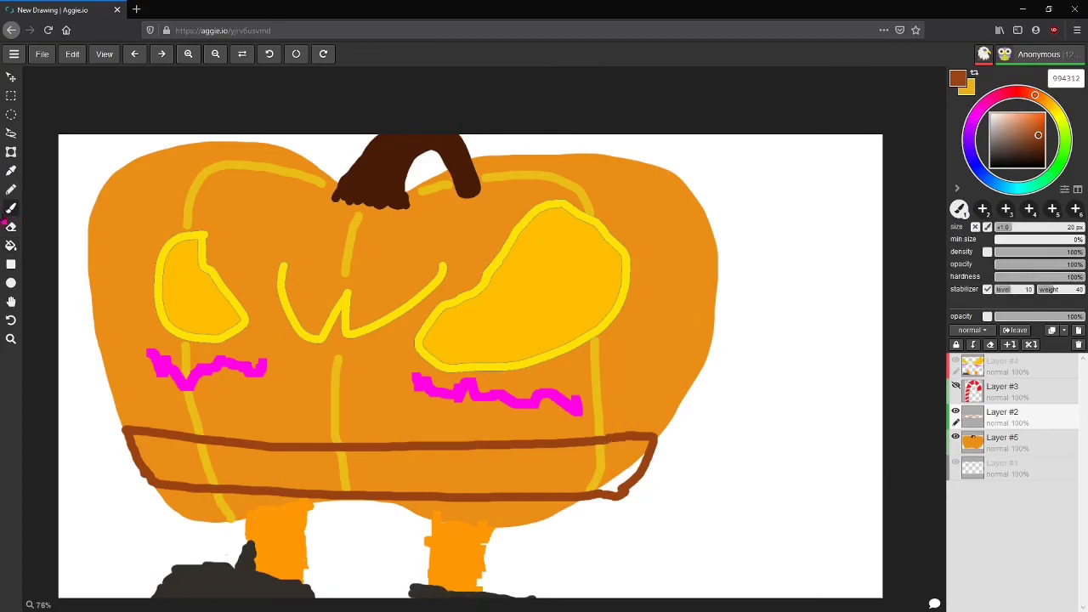
Step: Fill the belt with brown (994312) and paint over the thin seams along its edges
click(11, 245)
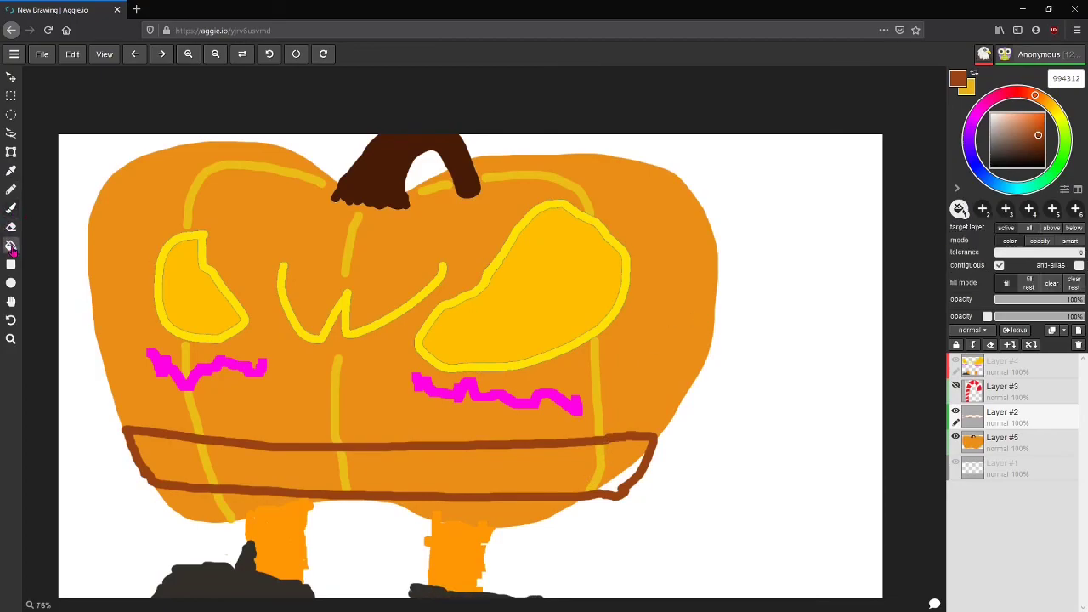
click(335, 463)
click(11, 208)
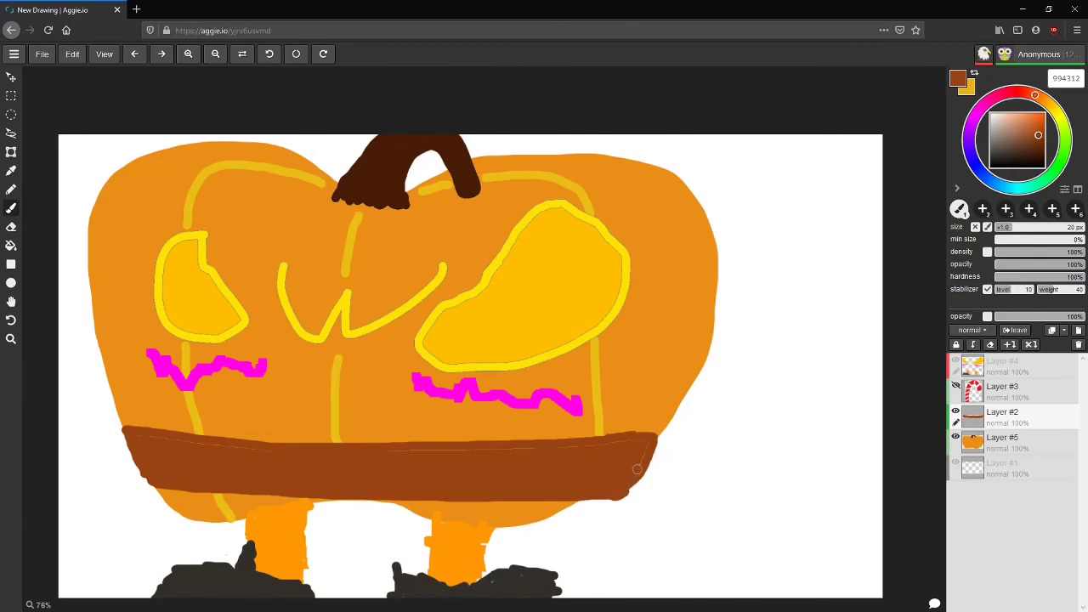
drag(640, 441, 197, 444)
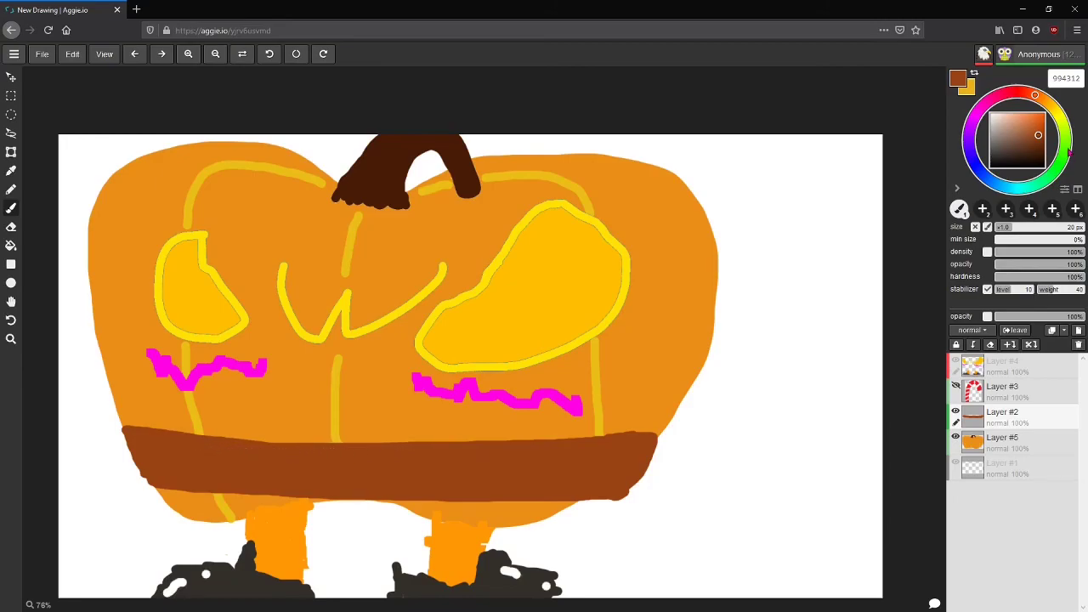
Step: Paint an olive-yellow (bfb836) square buckle with a prong on the middle of the belt and show Layer #3 again
click(1060, 121)
drag(1042, 135, 1029, 127)
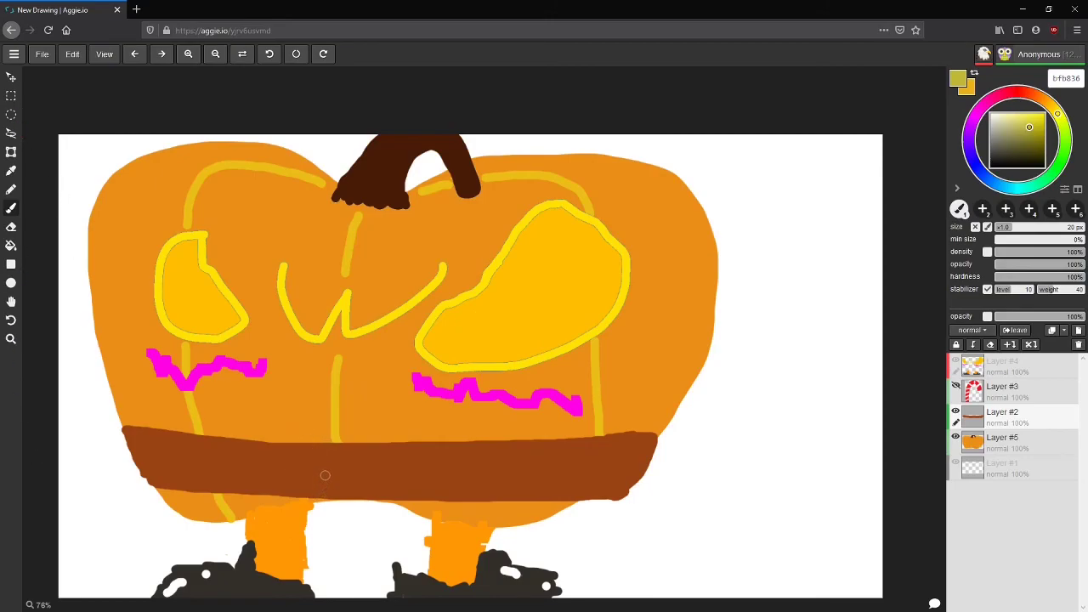
mouse_move(314, 439)
mouse_down()
mouse_move(317, 468)
mouse_move(364, 432)
mouse_move(323, 436)
mouse_up()
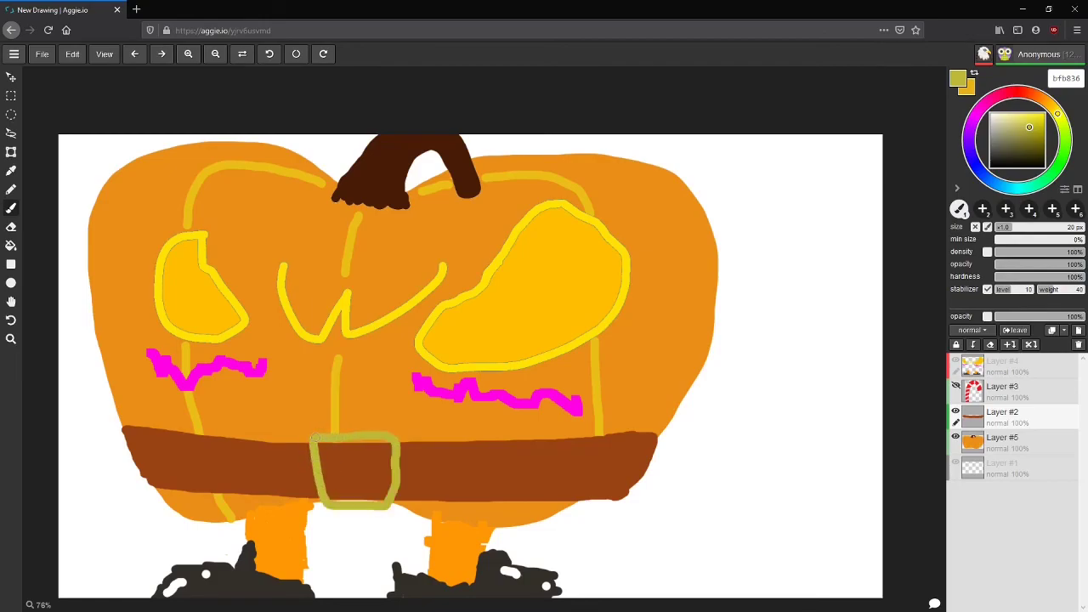
drag(315, 473, 357, 467)
click(956, 388)
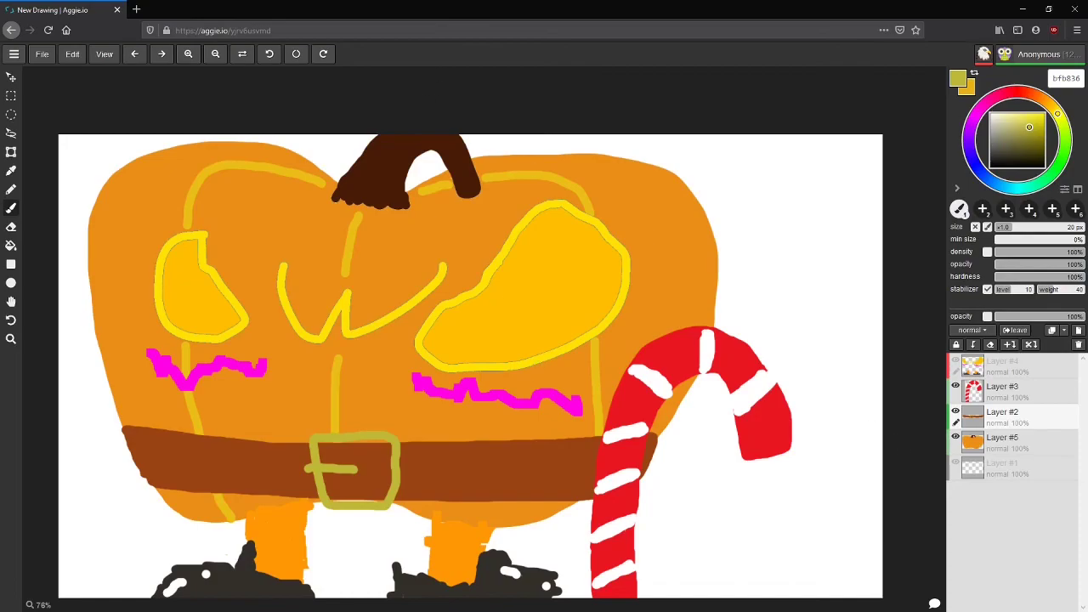
Step: Search the web for "pain naruto" in a new browser tab and look through the results page
click(136, 9)
text(pain narut)
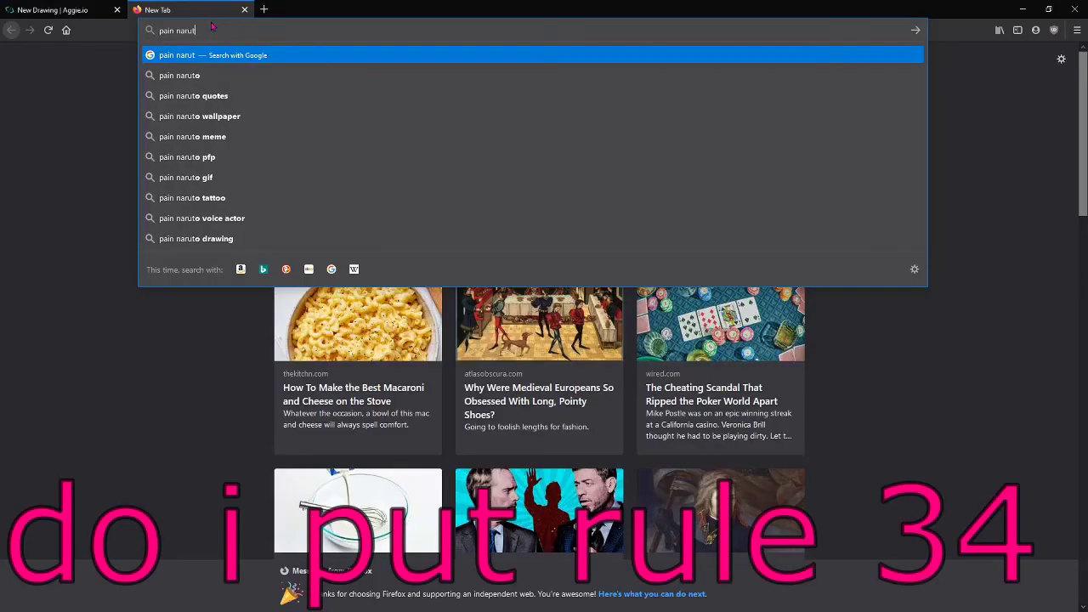
text(o)
key(Return)
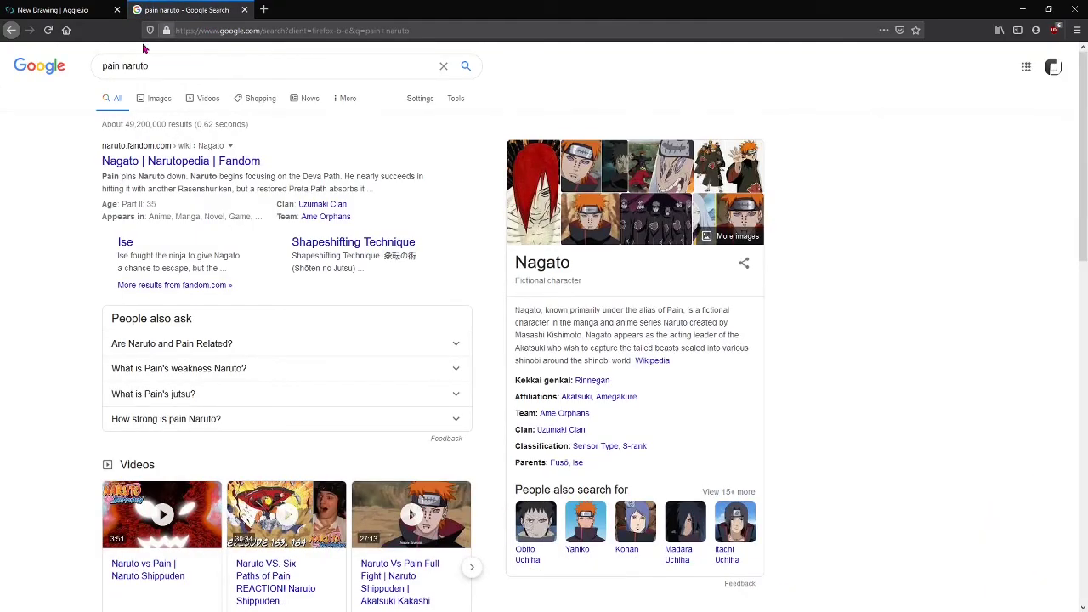
scroll(81, 140, down, 1)
scroll(80, 140, down, 2)
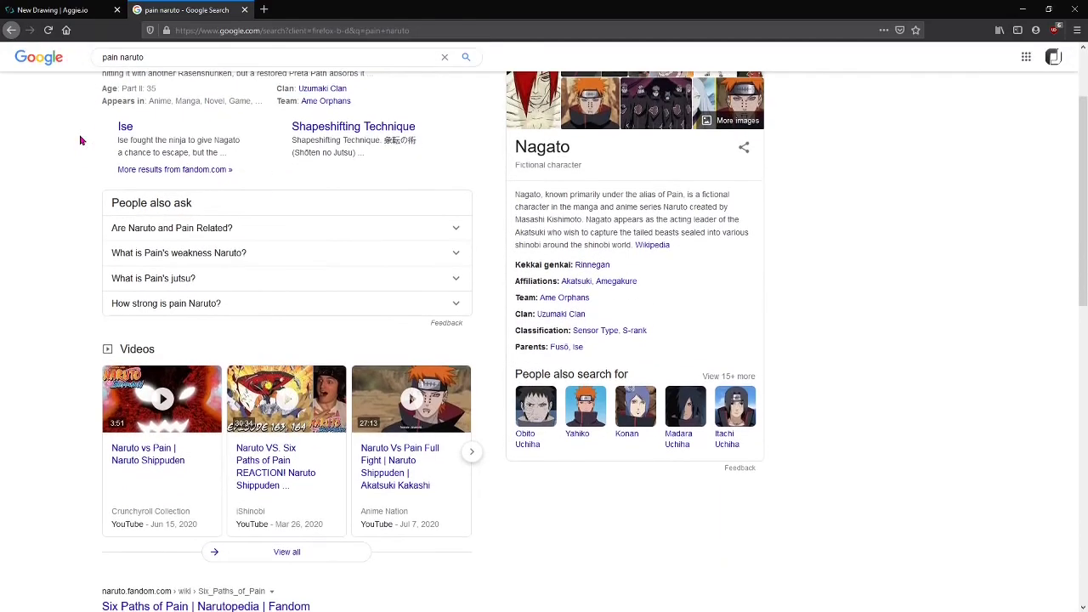
scroll(81, 140, up, 4)
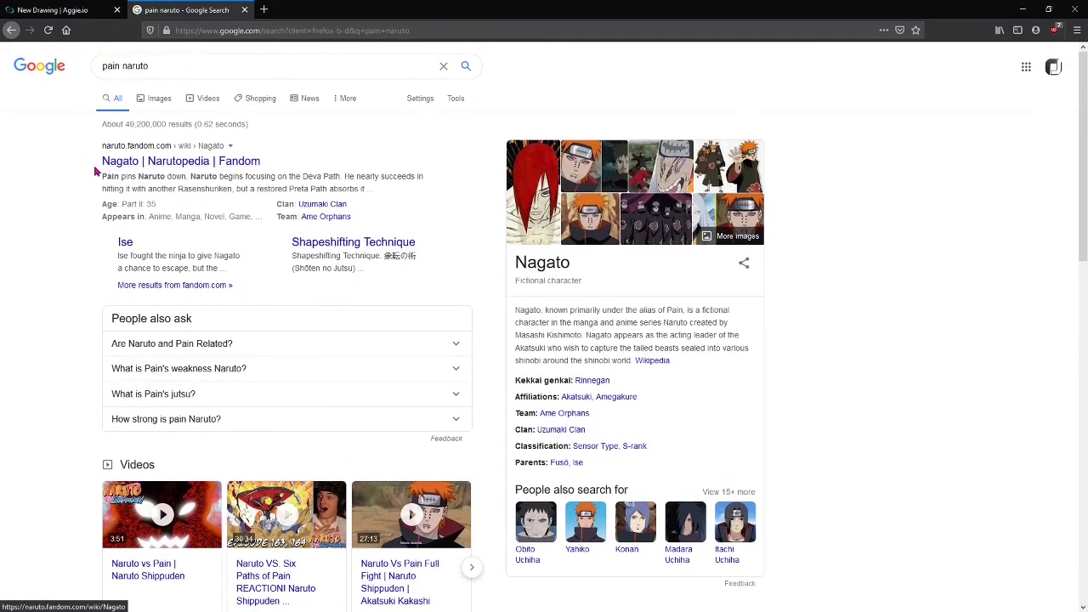
scroll(97, 168, down, 5)
scroll(94, 166, up, 5)
Step: Preview the first two image results for "pain naruto" and close the search tab
click(154, 101)
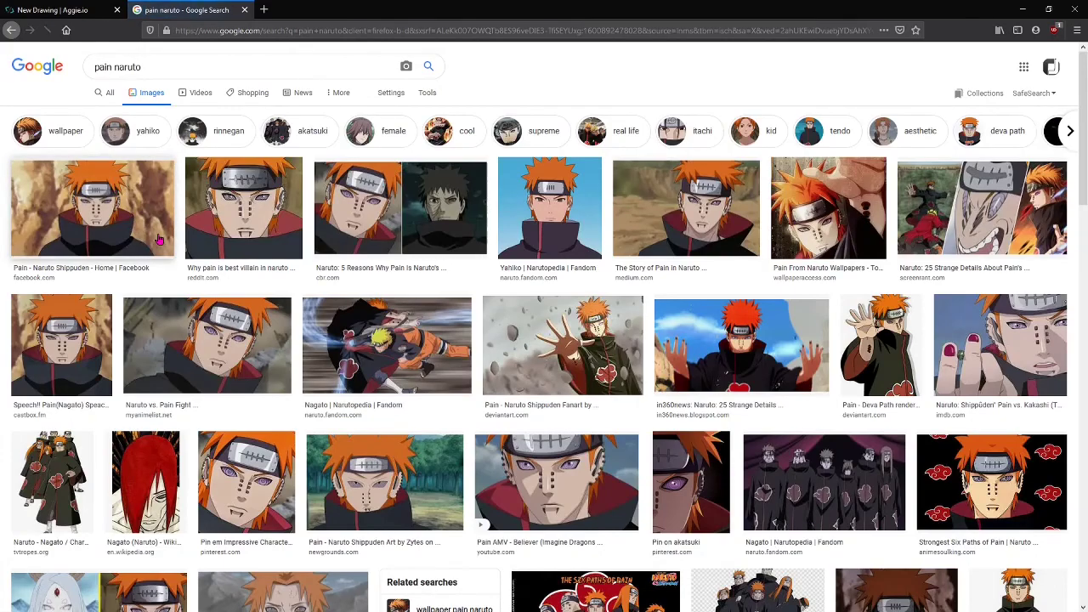
click(127, 227)
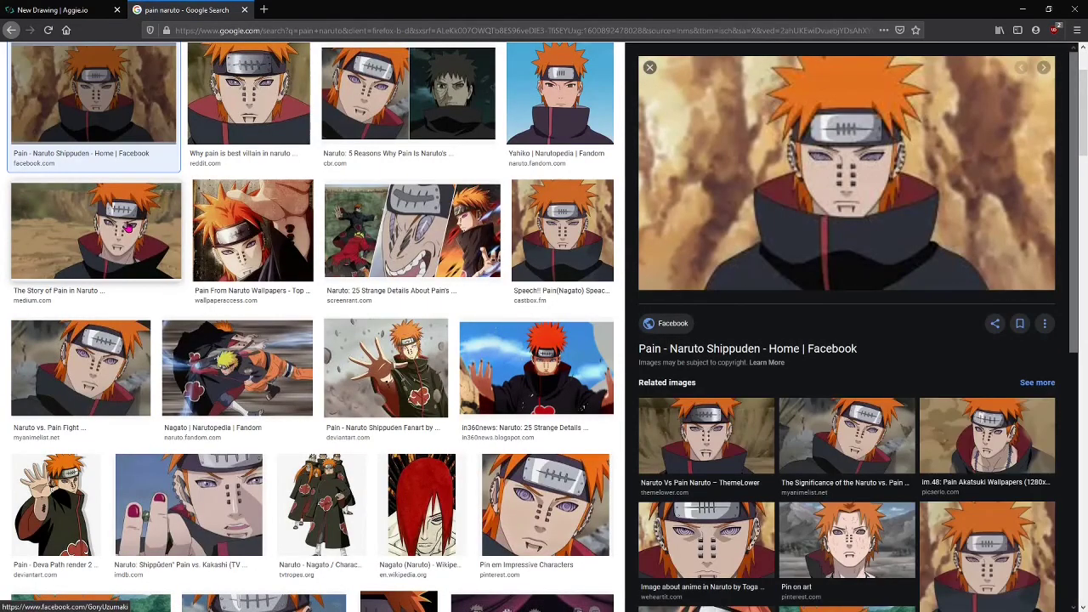
click(282, 132)
scroll(283, 129, up, 1)
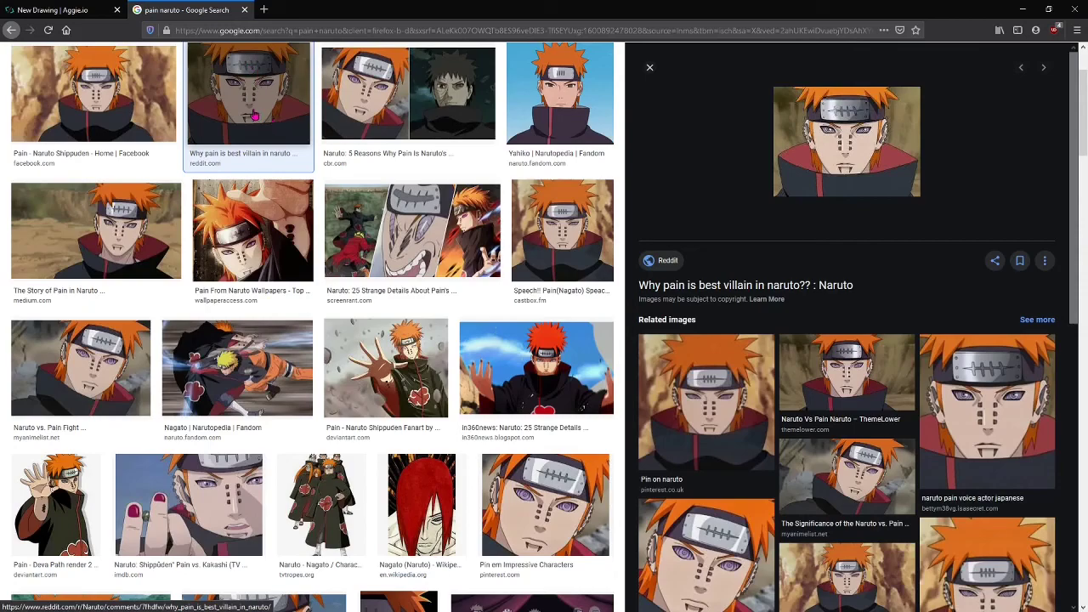
click(244, 11)
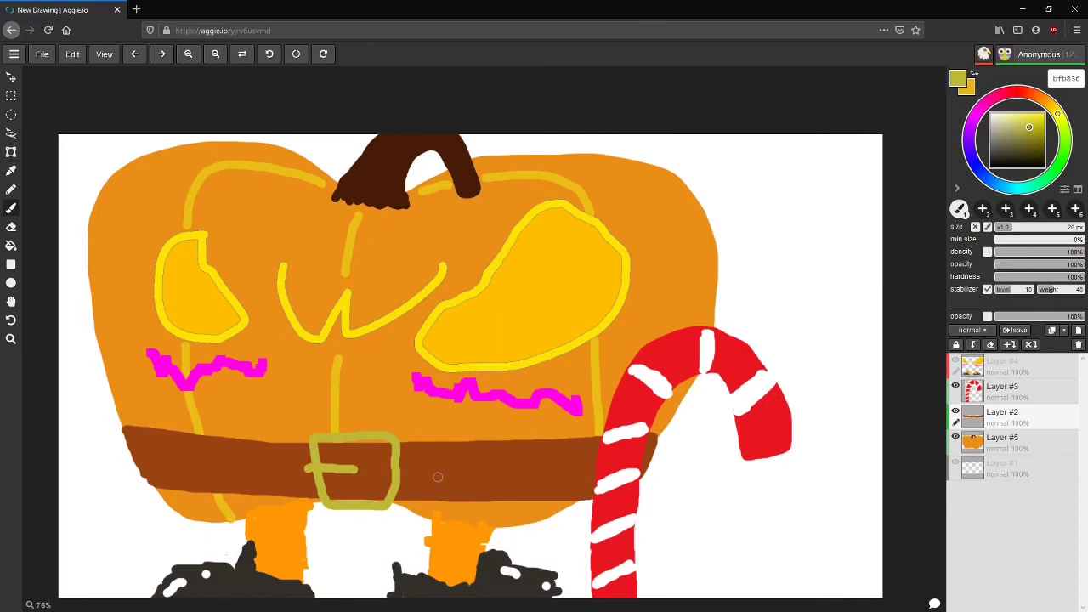
Step: Take ownership of Layer #1 in the pumpkin drawing
scroll(498, 482, down, 1)
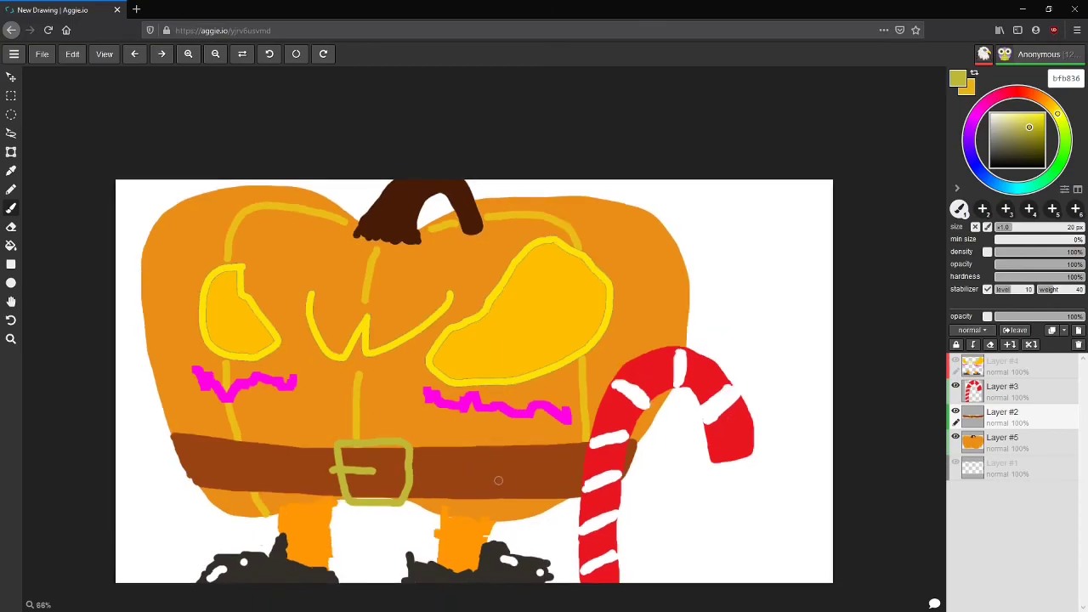
scroll(505, 478, up, 1)
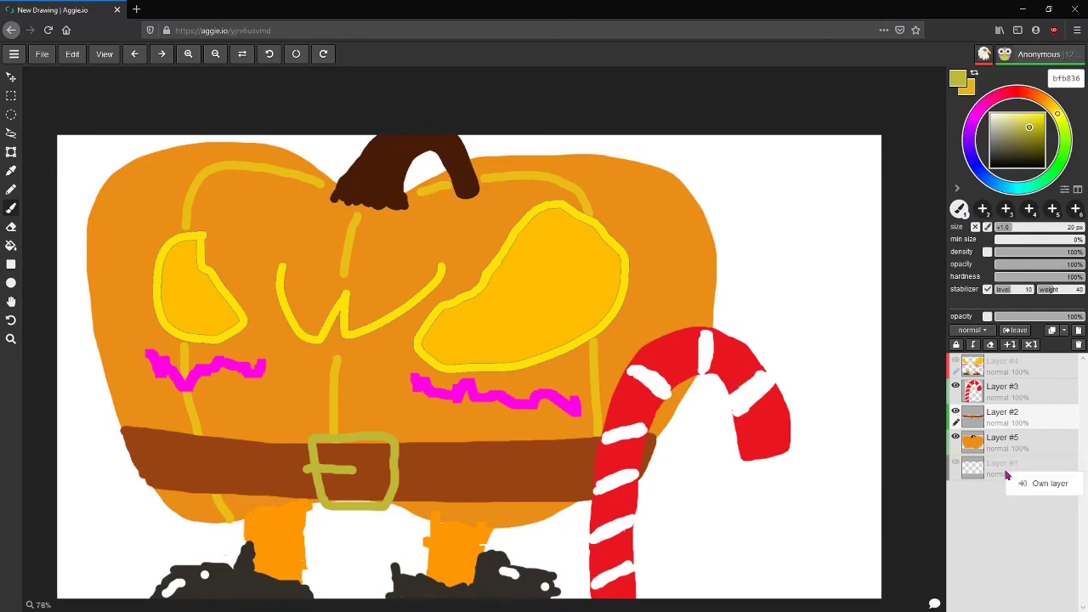
click(1010, 474)
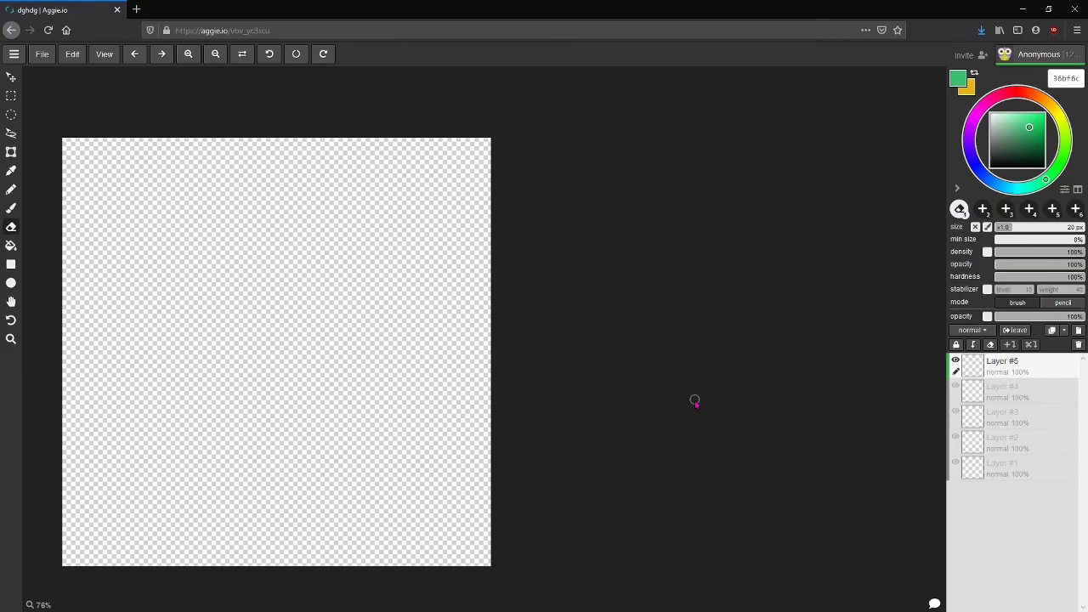
Step: Get a new random phrase from the Random Phrase Generator page and return to the blank dghdg drawing
key(ctrl+v)
key(ctrl+shift+t)
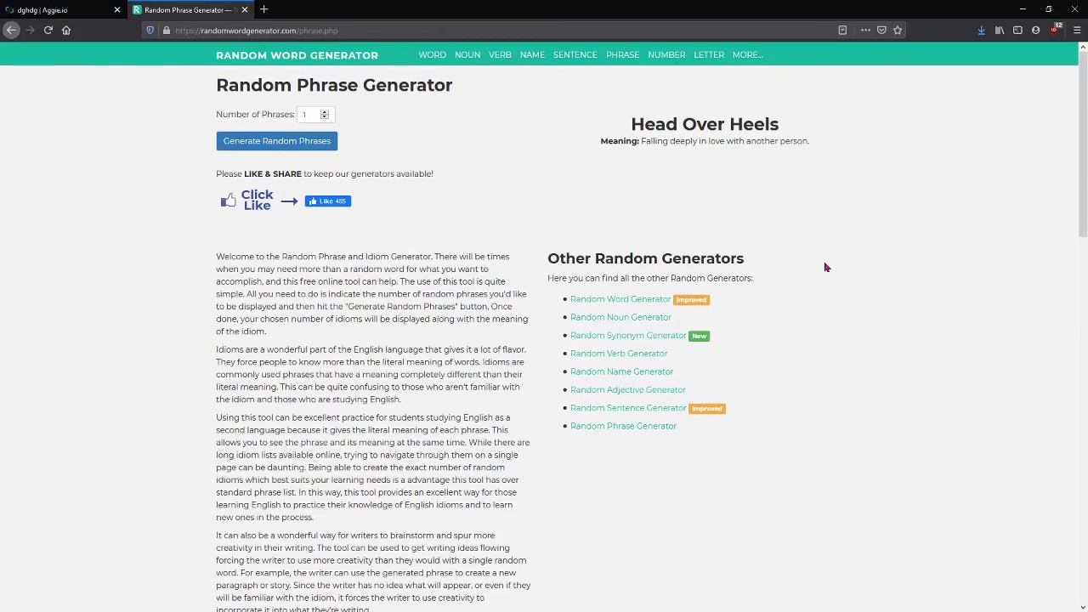
click(48, 30)
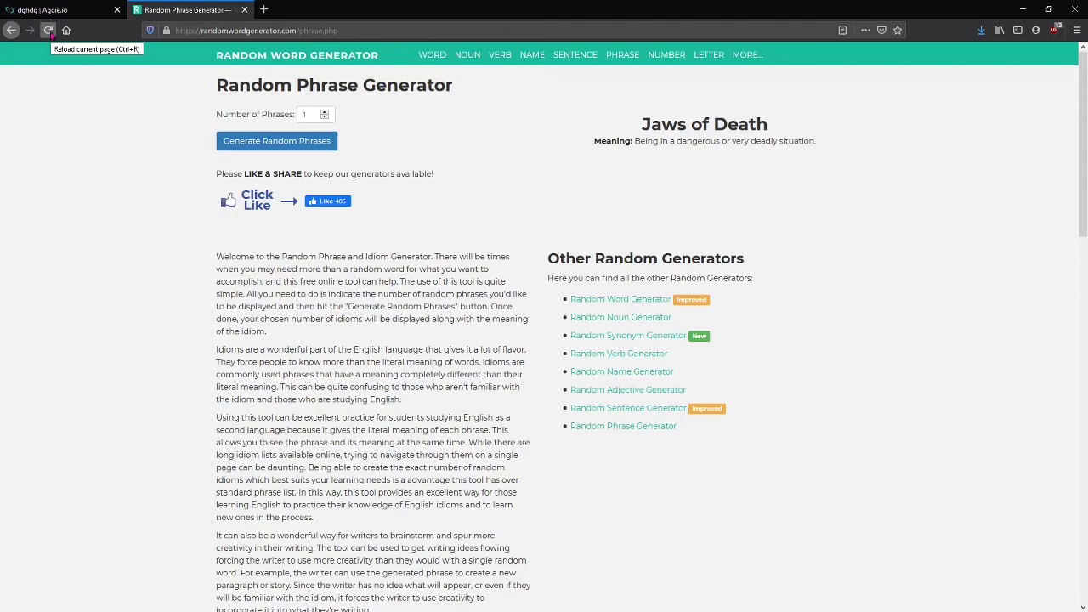
click(79, 13)
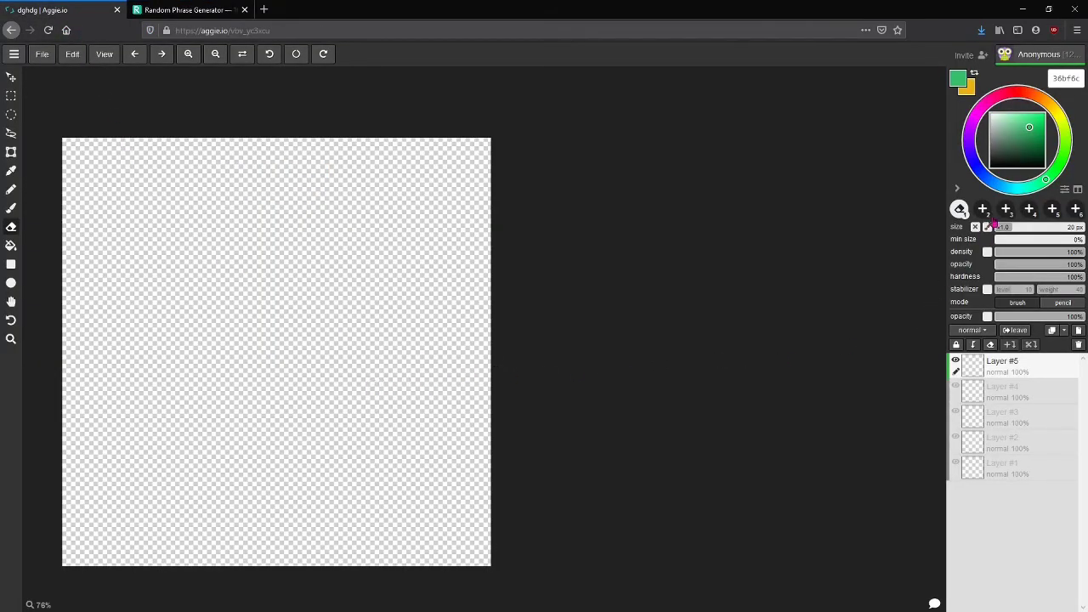
click(12, 341)
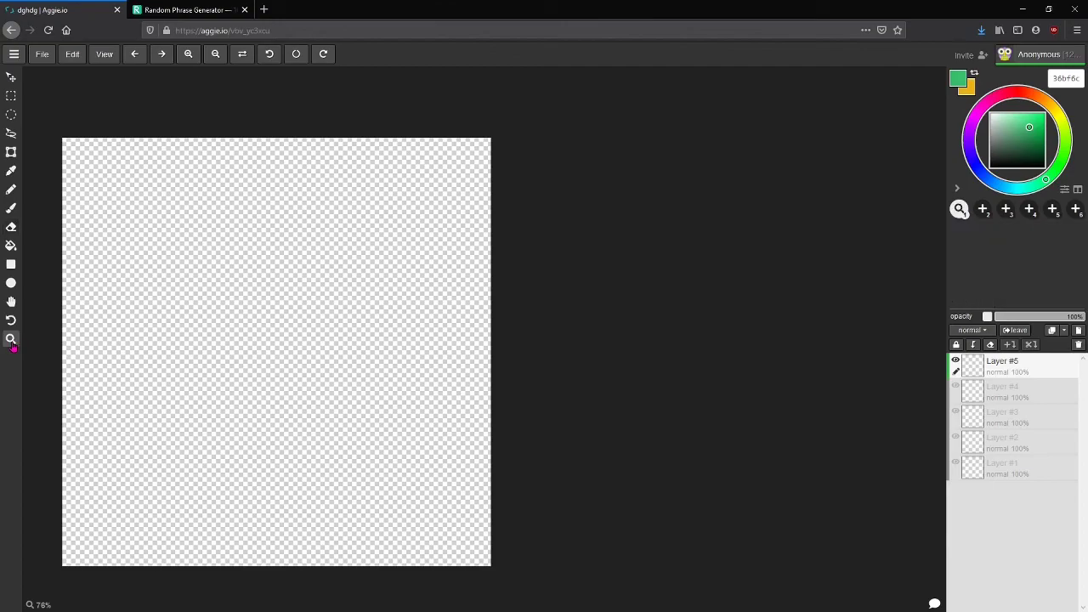
drag(124, 345, 175, 352)
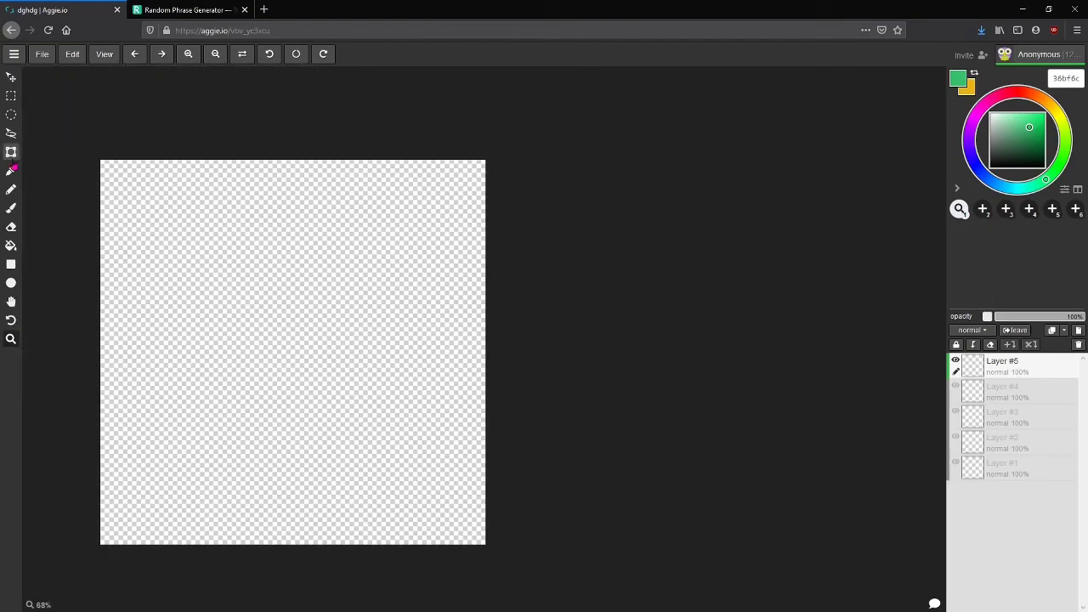
drag(275, 358, 422, 347)
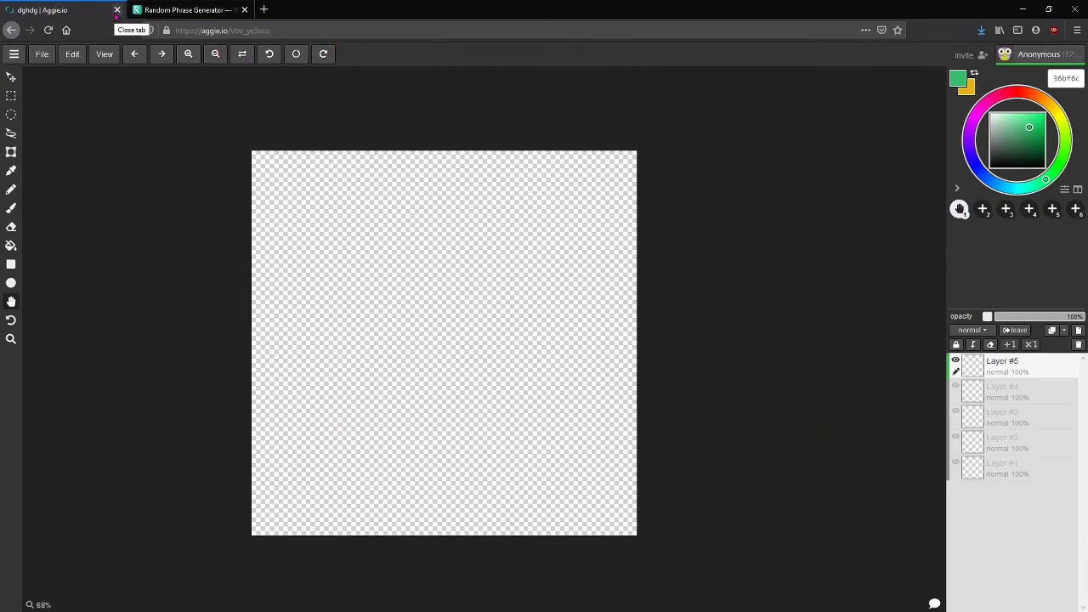
click(11, 114)
click(11, 152)
click(10, 208)
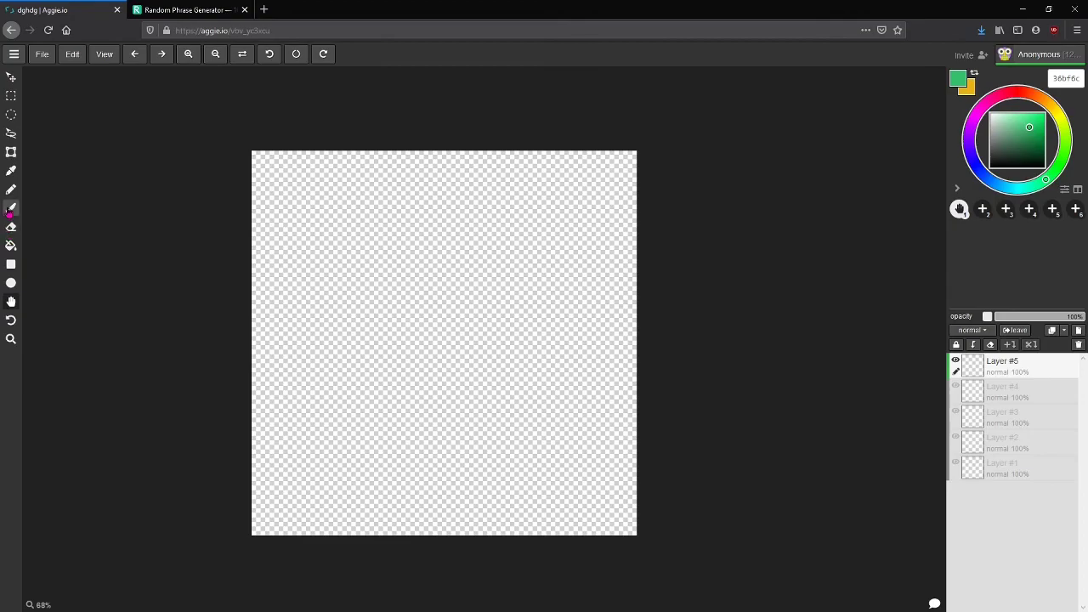
click(10, 208)
mouse_move(389, 247)
mouse_down()
mouse_move(482, 246)
mouse_move(374, 230)
mouse_up()
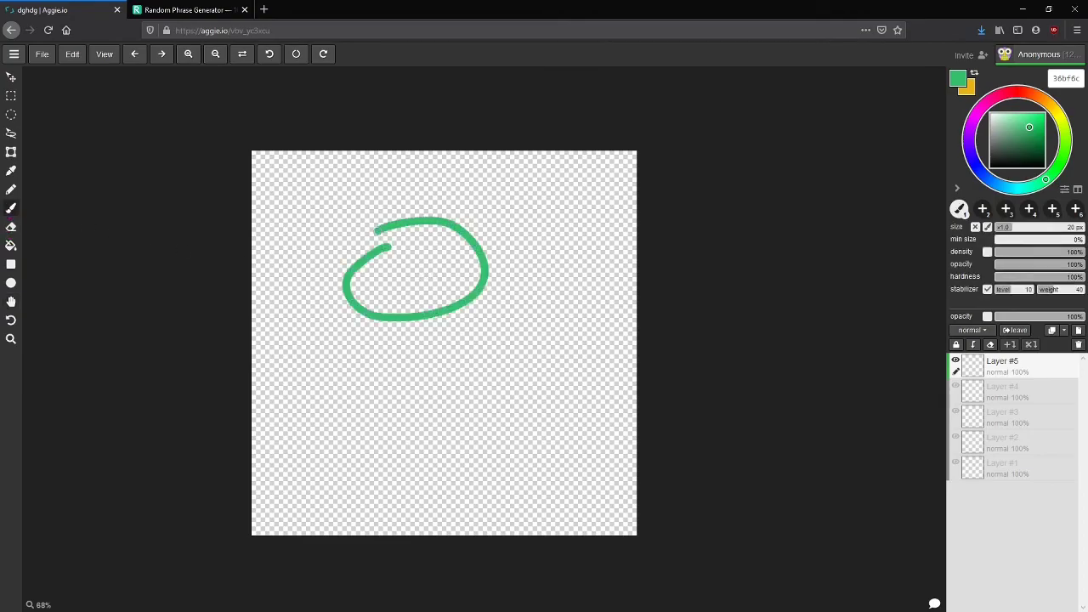
key(ctrl+z)
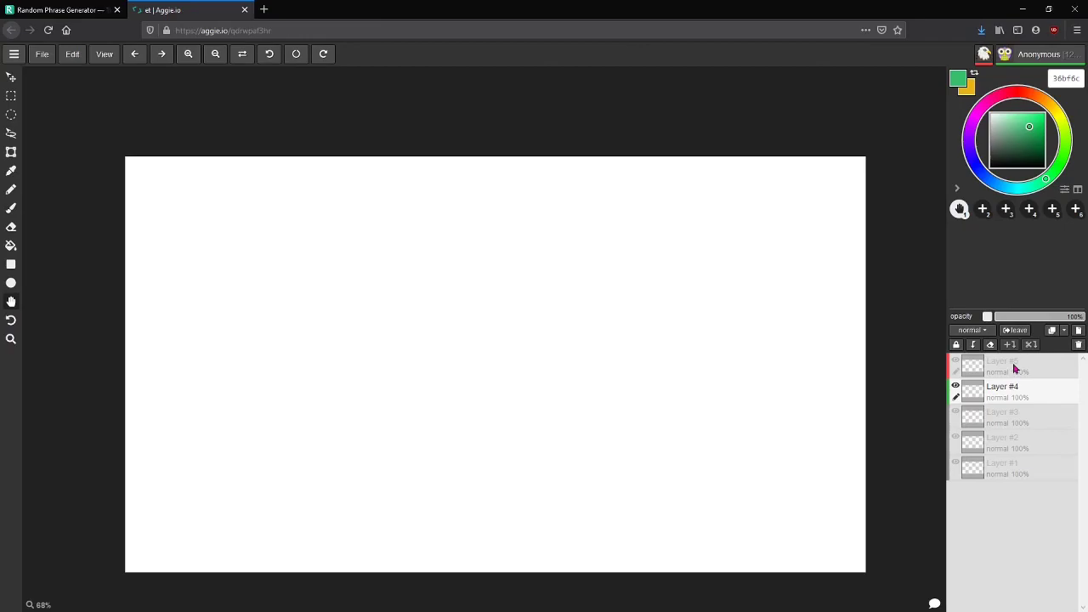
Step: Draw an outer and an inner closed mouth outline across the frog head on Layer #4 using a 20 px Brush in red ea3127
click(11, 208)
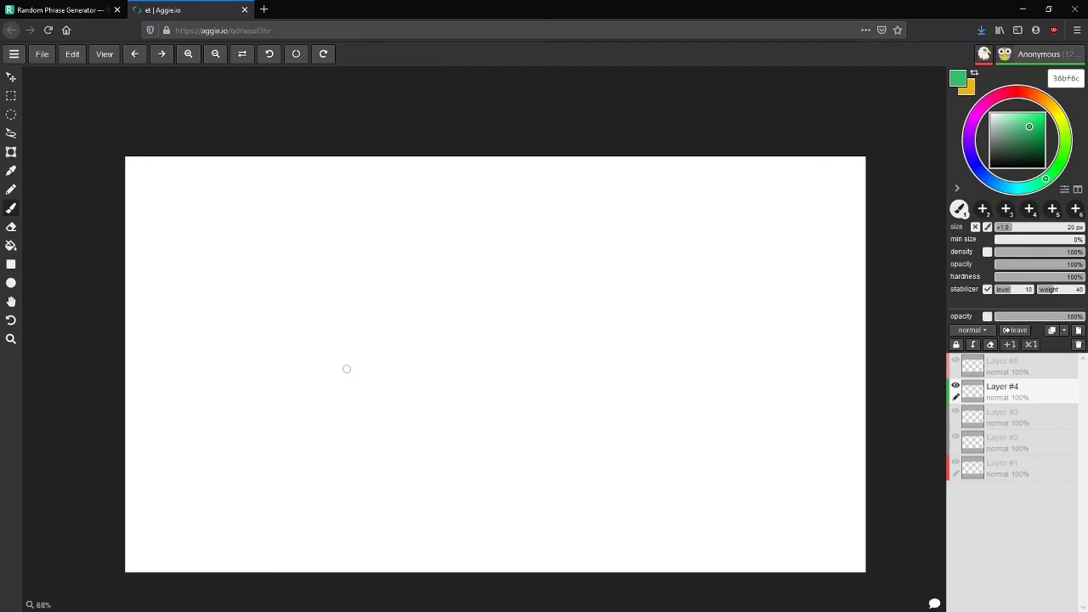
mouse_move(265, 349)
mouse_down()
mouse_move(271, 316)
mouse_move(246, 231)
mouse_move(256, 202)
mouse_move(601, 258)
mouse_move(634, 212)
mouse_move(685, 211)
mouse_move(730, 258)
mouse_move(725, 301)
mouse_move(706, 315)
mouse_move(713, 342)
mouse_move(741, 358)
mouse_move(770, 444)
mouse_move(661, 546)
mouse_move(599, 567)
mouse_up()
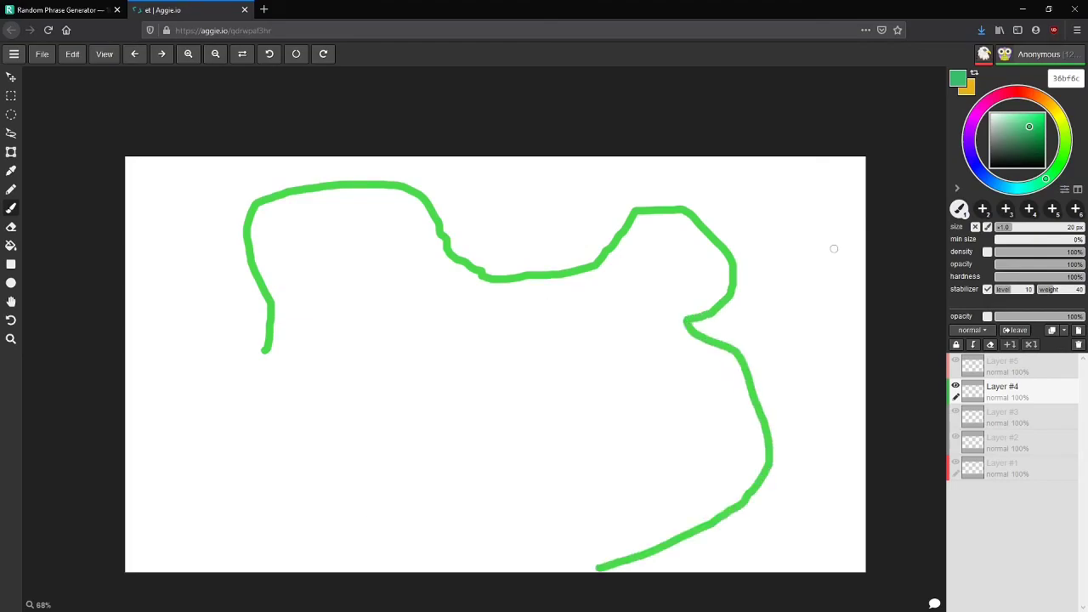
key(ctrl+z)
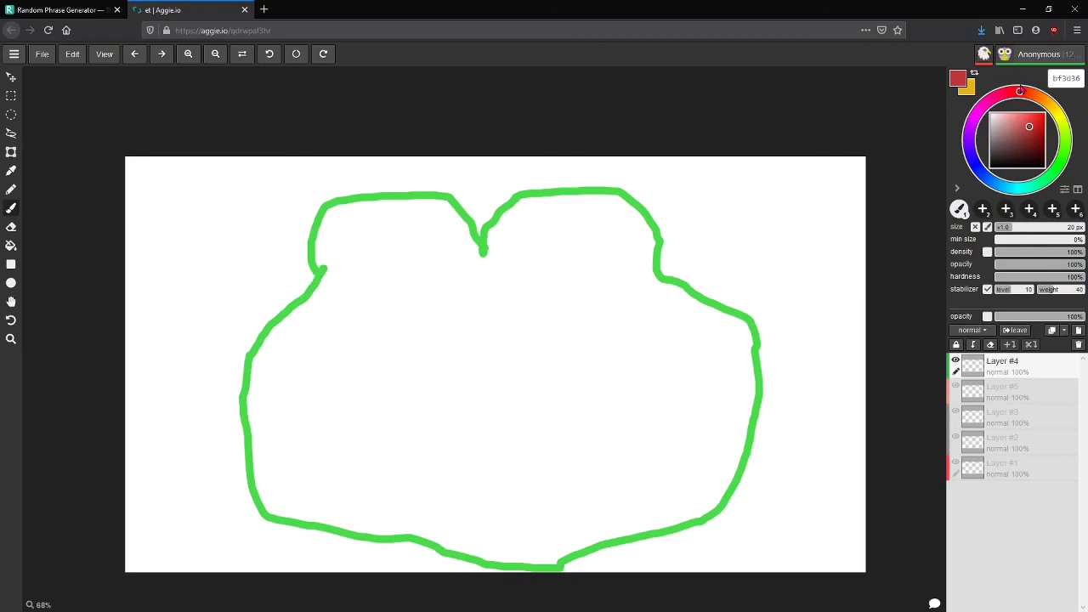
drag(1028, 127, 1036, 118)
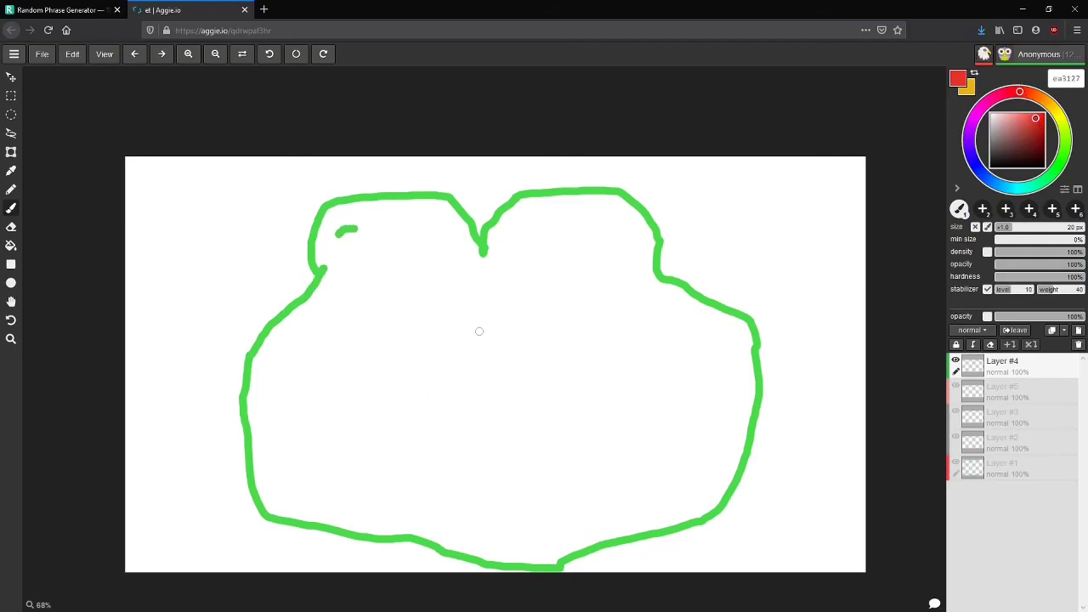
mouse_move(479, 326)
mouse_down()
mouse_move(387, 336)
mouse_move(238, 381)
mouse_move(233, 437)
mouse_move(535, 553)
mouse_move(752, 467)
mouse_move(771, 366)
mouse_move(631, 337)
mouse_move(482, 326)
mouse_up()
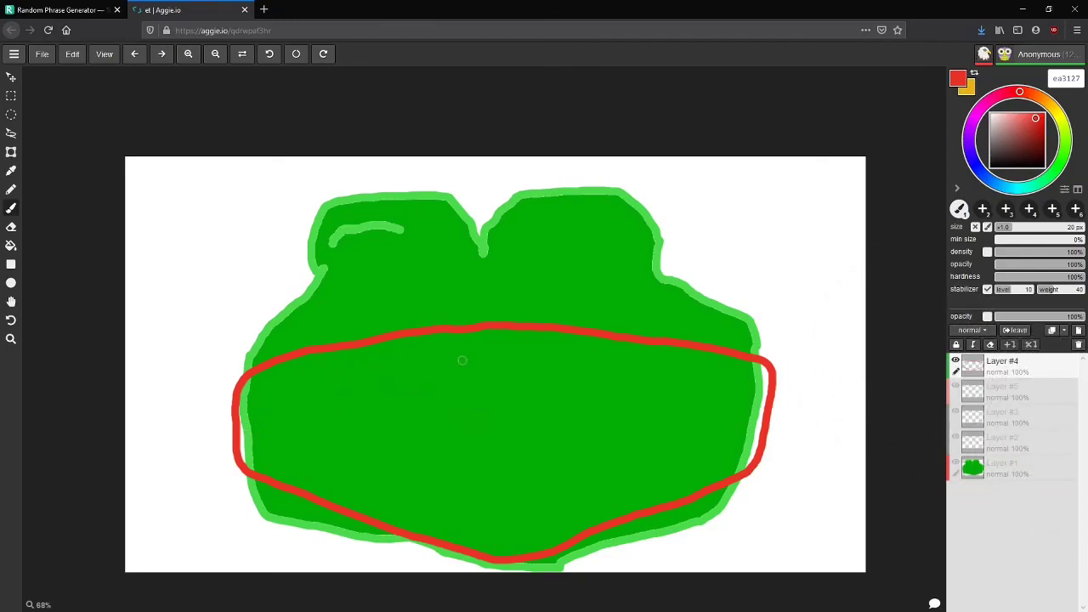
mouse_move(493, 355)
mouse_down()
mouse_move(447, 358)
mouse_move(258, 441)
mouse_move(261, 451)
mouse_move(370, 498)
mouse_move(510, 531)
mouse_move(734, 445)
mouse_move(740, 403)
mouse_move(528, 360)
mouse_up()
Step: Fill the band between the two mouth outlines with red to form thick lips
click(11, 227)
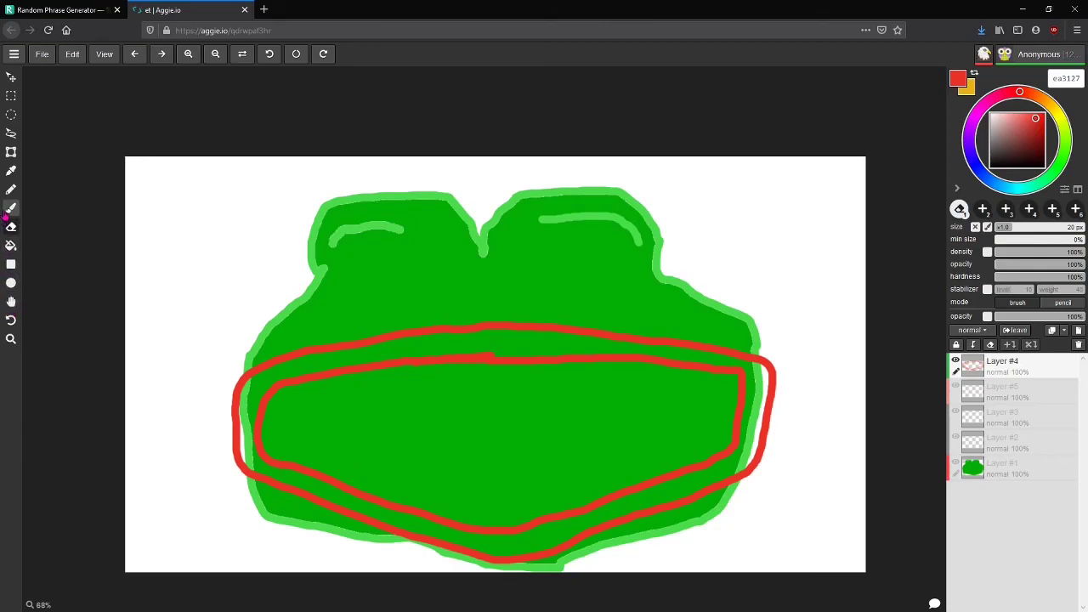
click(11, 246)
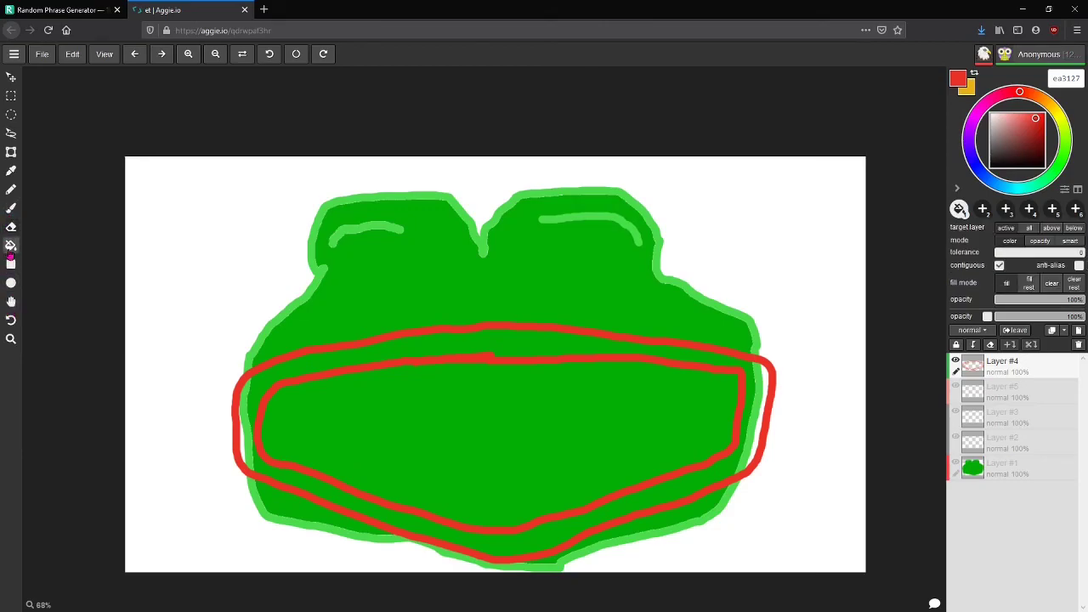
click(437, 359)
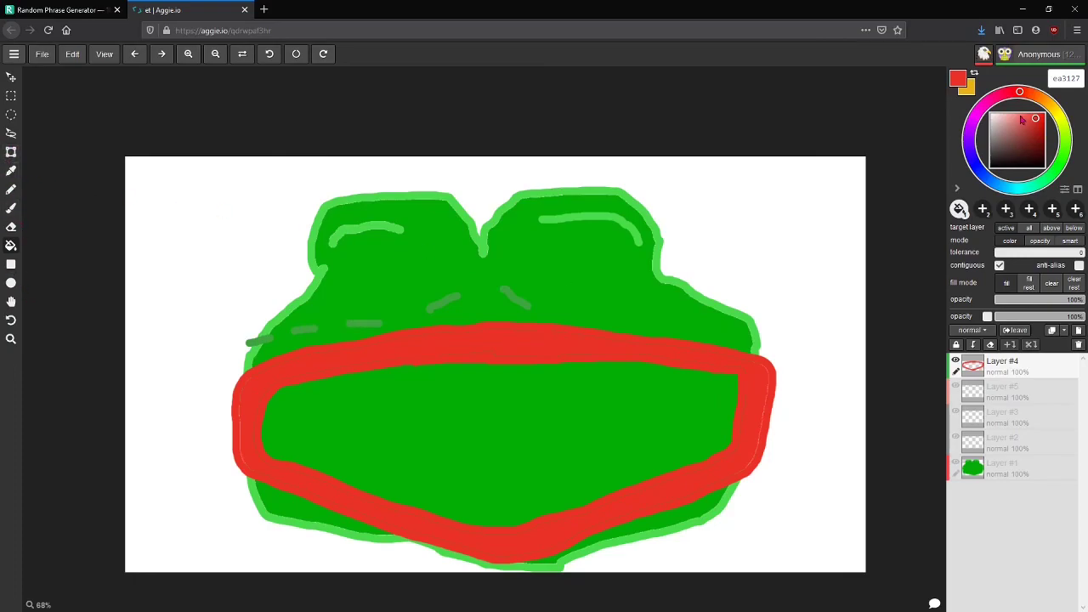
Step: Draw two pointed upper front teeth below the middle of the upper lip on Layer #3 with a black 9 px brush
key(b)
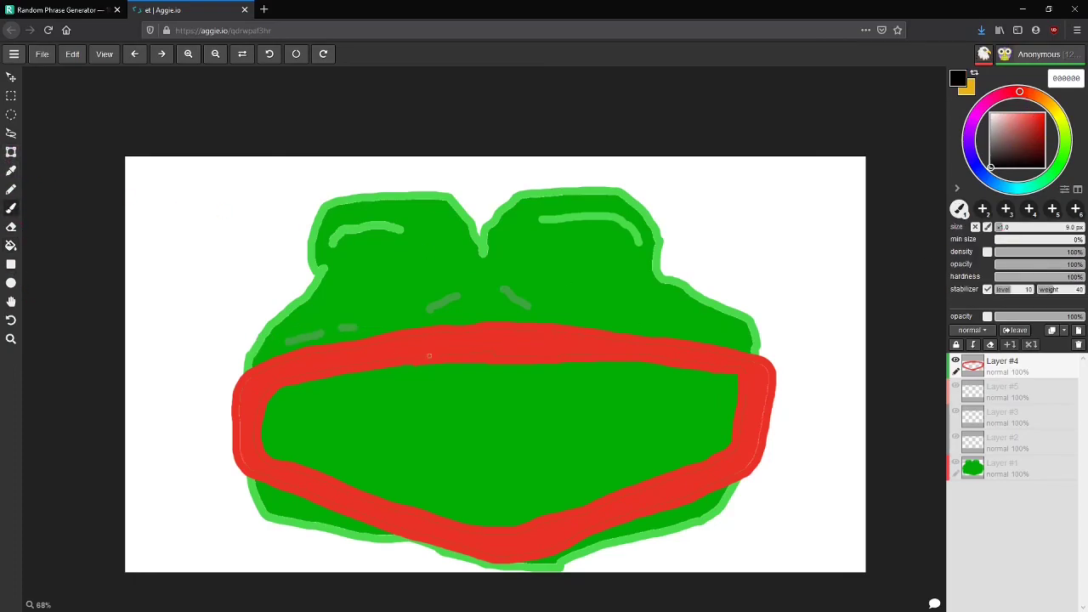
drag(434, 358, 465, 411)
key(ctrl+z)
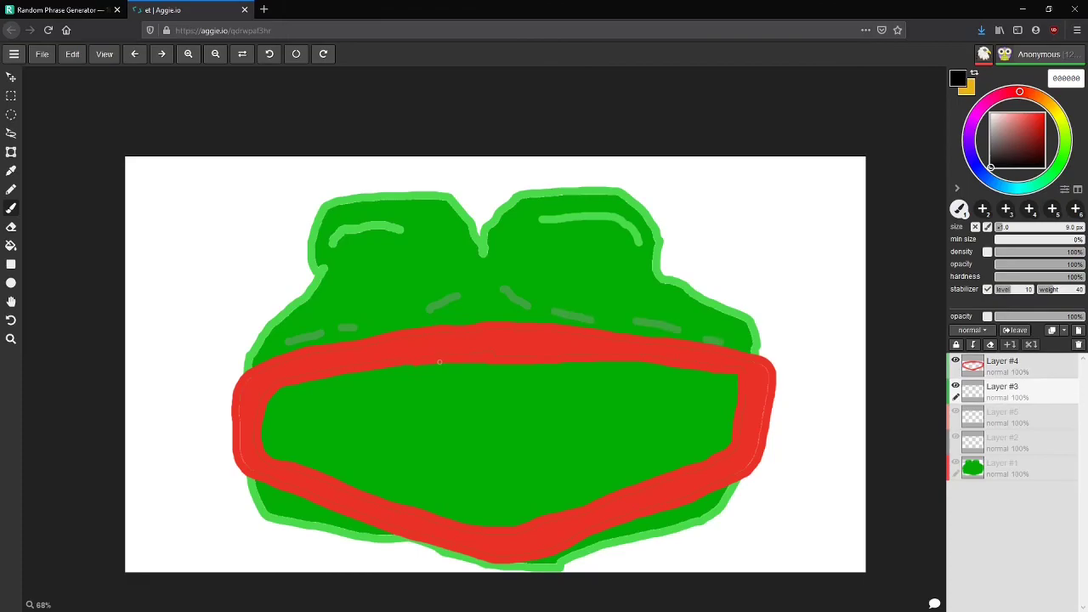
mouse_move(452, 361)
mouse_down()
mouse_move(445, 430)
mouse_move(500, 358)
mouse_move(527, 432)
mouse_move(536, 364)
mouse_up()
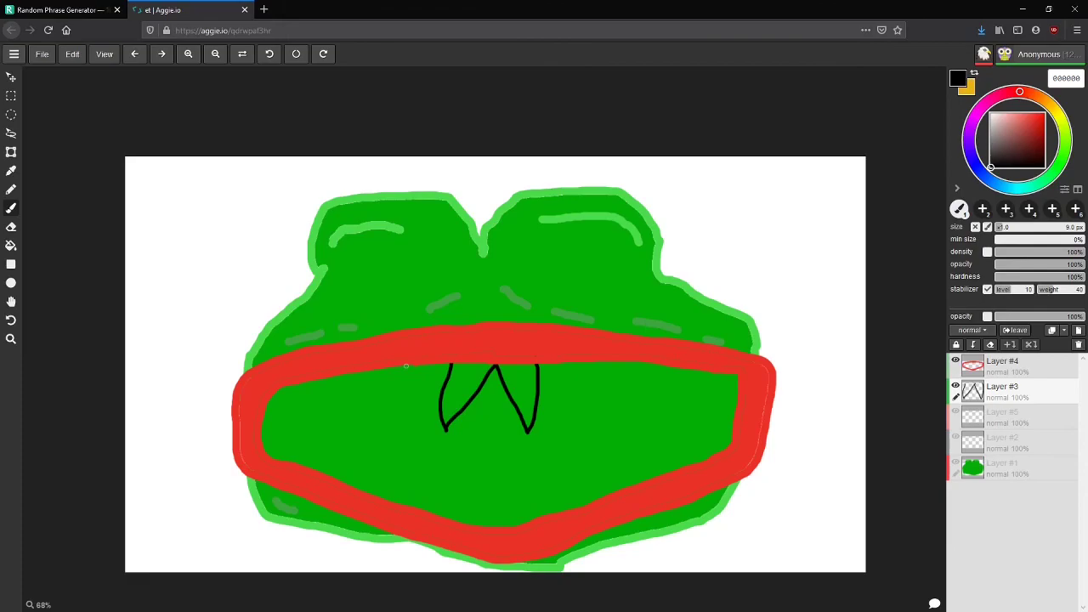
Step: Draw a row of pointed black upper teeth from the front teeth to the left corner of the mouth
mouse_move(398, 362)
mouse_down()
mouse_move(402, 433)
mouse_move(450, 360)
mouse_up()
mouse_move(353, 372)
mouse_down()
mouse_move(365, 432)
mouse_move(394, 368)
mouse_up()
mouse_move(310, 381)
mouse_down()
mouse_move(329, 438)
mouse_move(352, 372)
mouse_up()
mouse_move(292, 413)
mouse_down()
mouse_move(306, 440)
mouse_move(309, 397)
mouse_up()
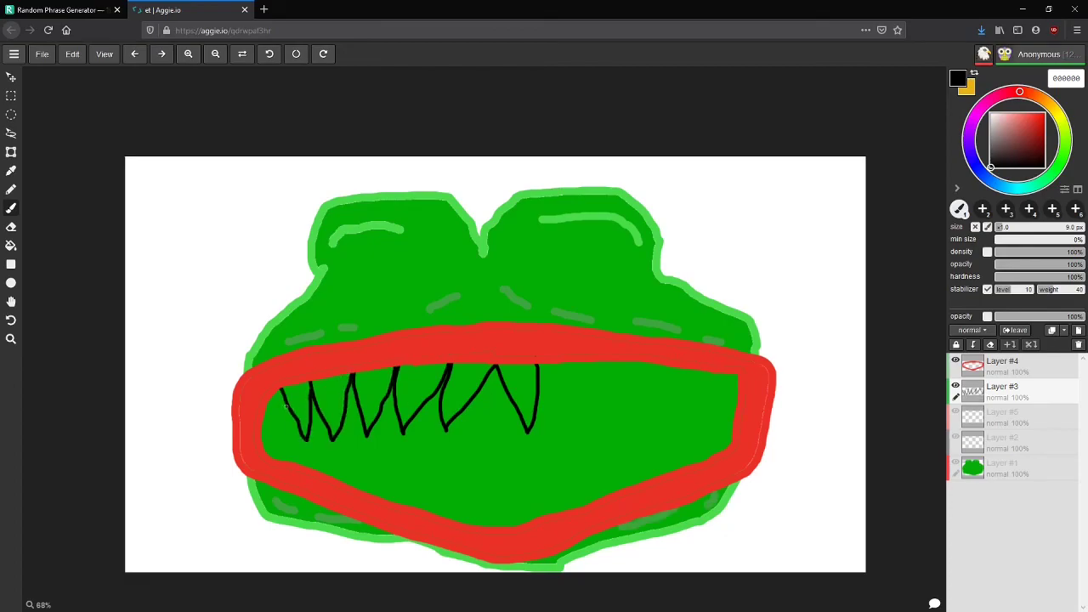
drag(266, 400, 290, 415)
Step: Continue the pointed black upper teeth from the front teeth to the right corner of the mouth
mouse_move(556, 404)
mouse_down()
mouse_move(569, 425)
mouse_move(589, 393)
mouse_move(586, 361)
mouse_move(606, 409)
mouse_move(634, 396)
mouse_move(634, 366)
mouse_up()
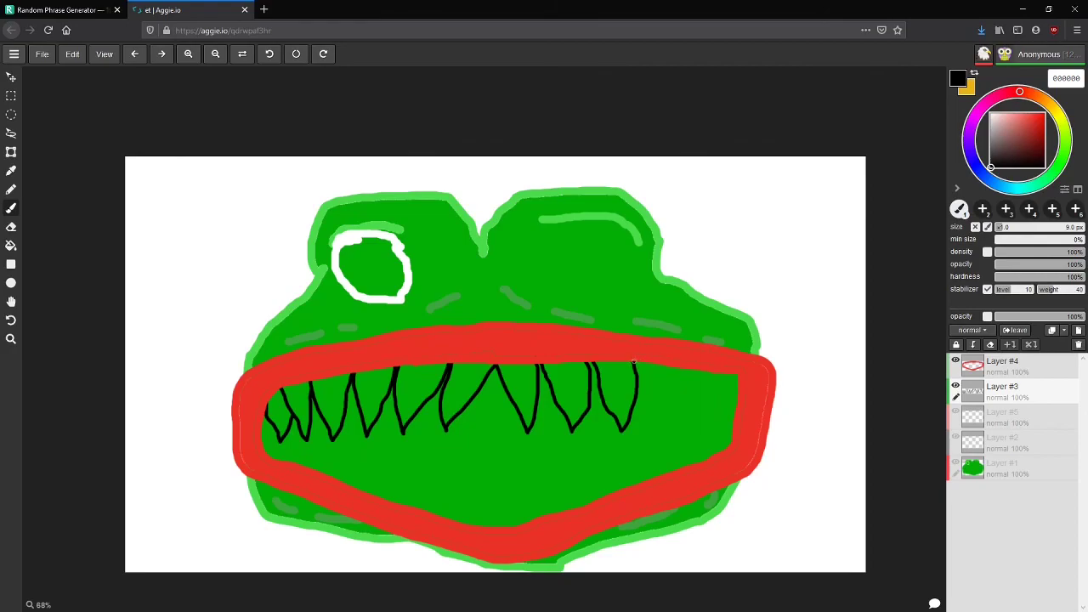
mouse_move(637, 381)
mouse_down()
mouse_move(668, 408)
mouse_move(670, 375)
mouse_up()
mouse_move(671, 367)
mouse_down()
mouse_move(684, 415)
mouse_move(703, 366)
mouse_move(738, 377)
mouse_up()
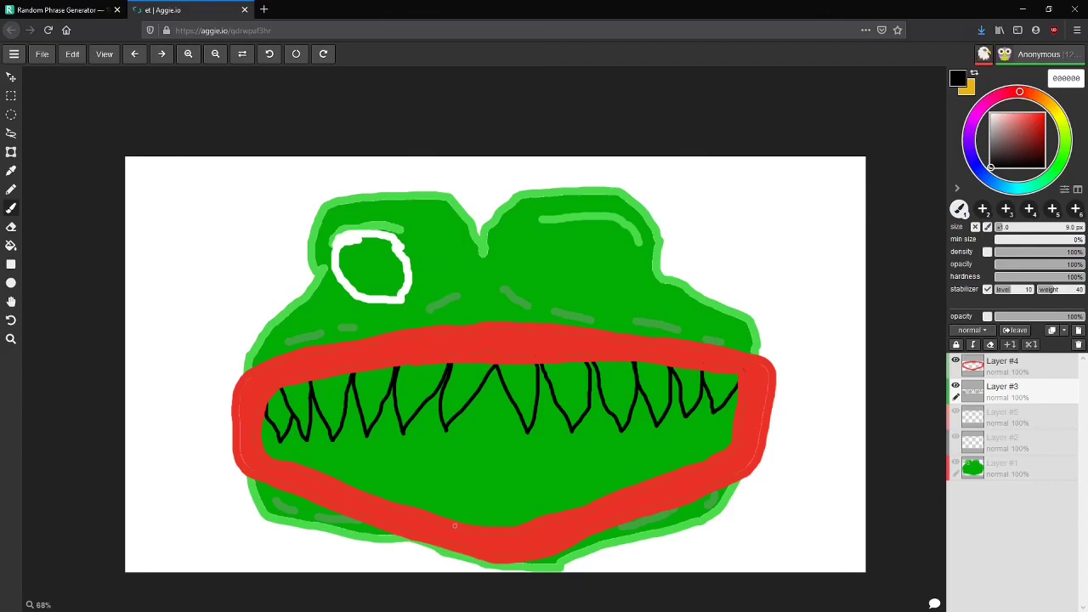
Step: Draw the lower teeth in black, with two tall fangs in the middle and smaller jagged teeth along both sides
mouse_move(462, 465)
mouse_down()
mouse_move(500, 520)
mouse_move(531, 522)
mouse_up()
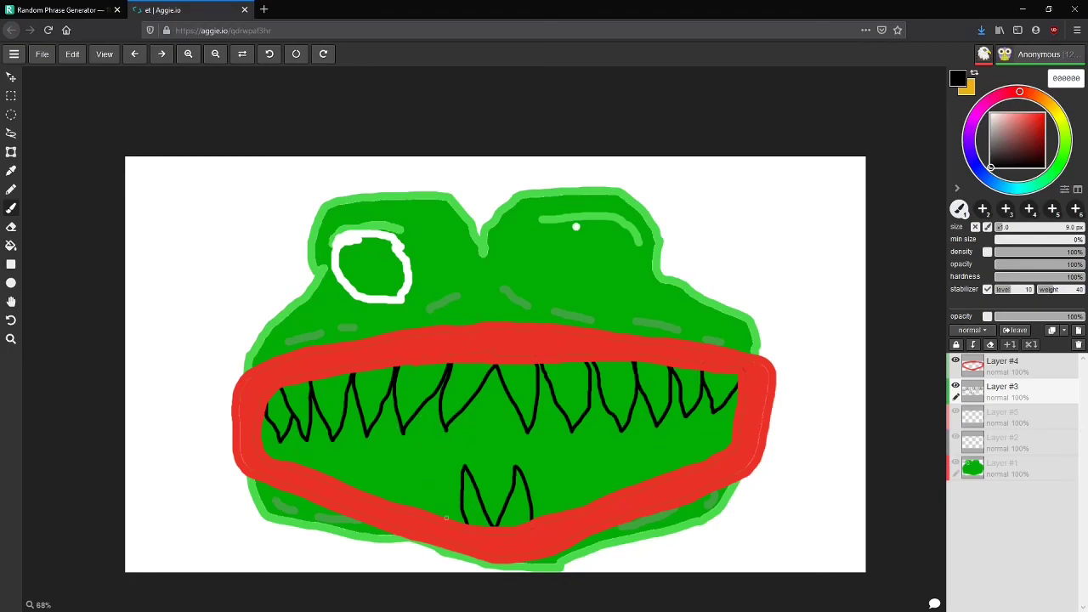
mouse_move(289, 468)
mouse_down()
mouse_move(332, 468)
mouse_move(338, 487)
mouse_move(355, 472)
mouse_move(468, 526)
mouse_up()
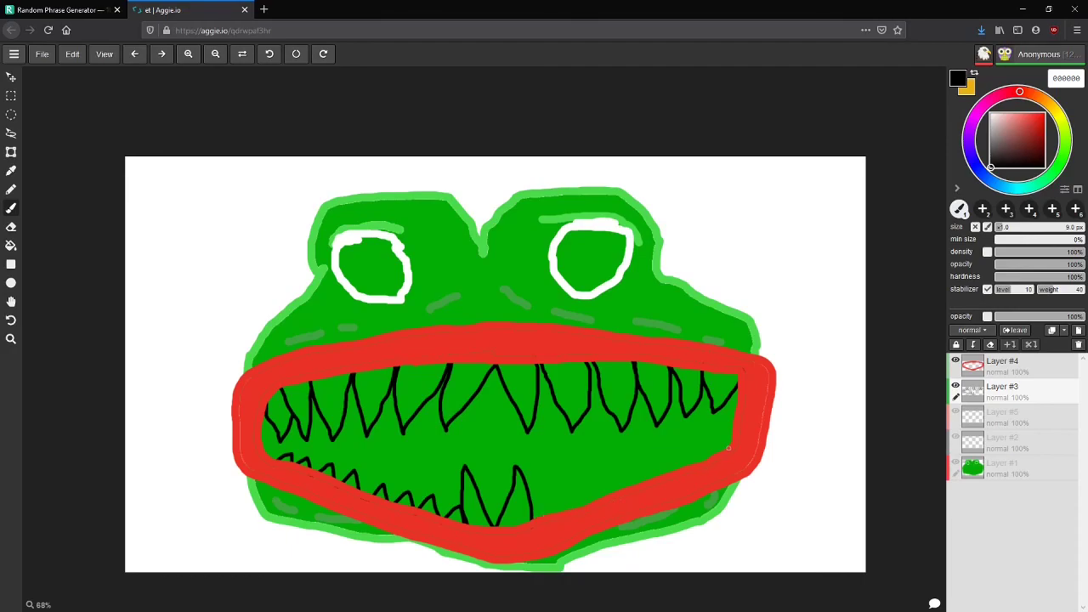
drag(719, 444, 699, 455)
mouse_move(648, 482)
mouse_down()
mouse_move(597, 480)
mouse_move(597, 500)
mouse_move(570, 485)
mouse_move(567, 513)
mouse_move(543, 497)
mouse_move(535, 525)
mouse_up()
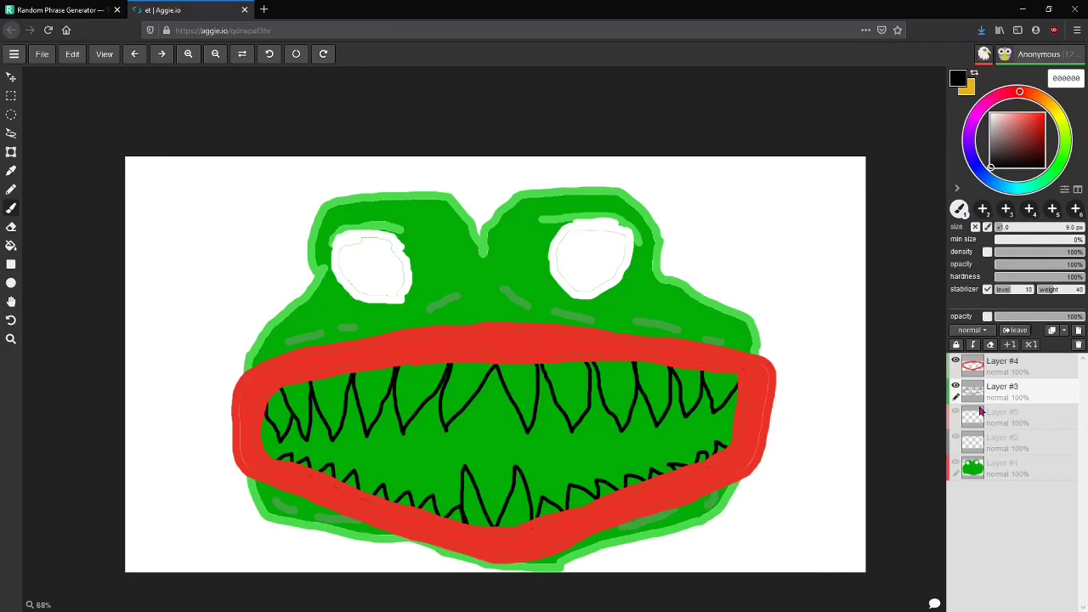
Step: Sample the red of the lips and paint over the thin gaps in them with a 20 px brush
click(11, 208)
click(11, 170)
click(457, 336)
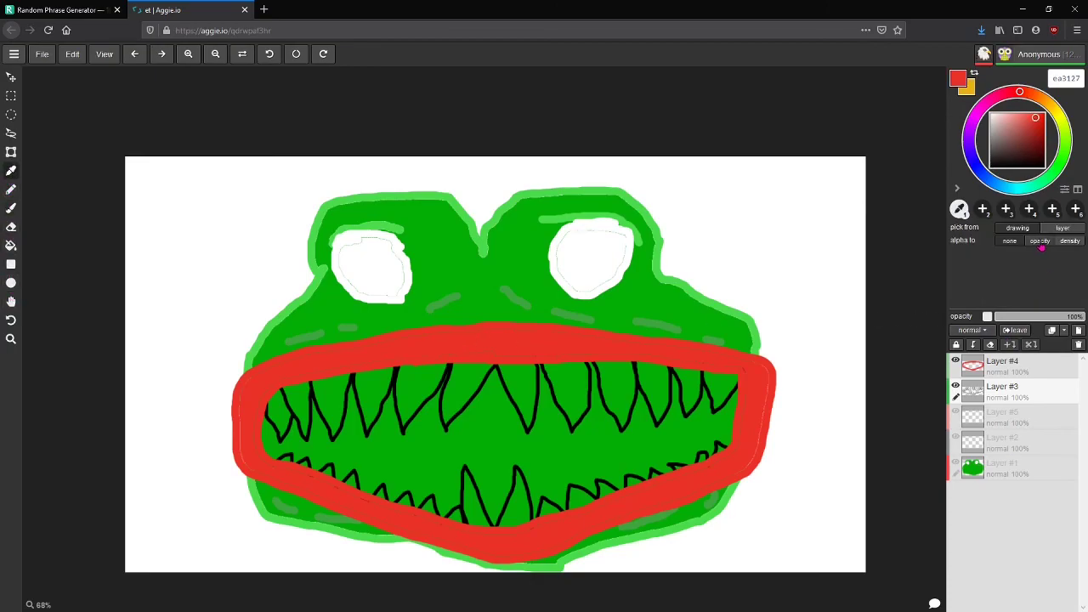
key(b)
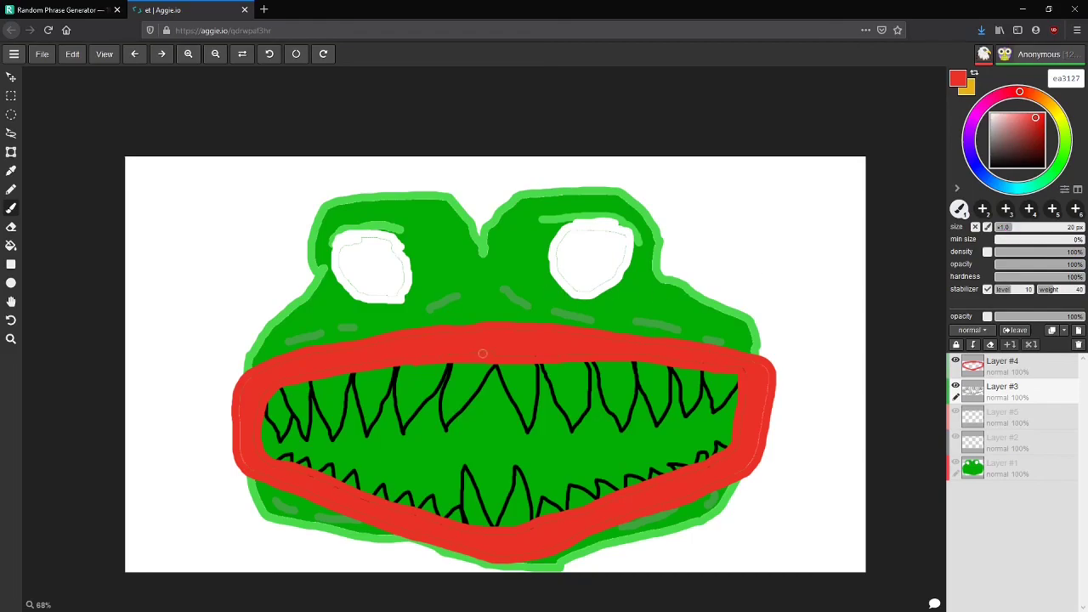
scroll(486, 334, up, 1)
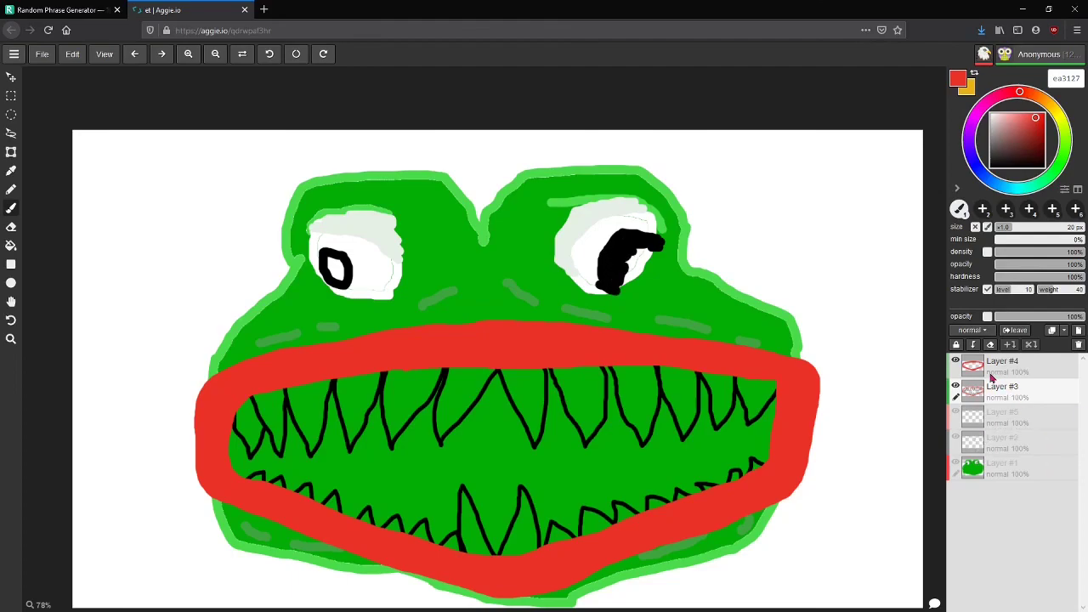
Step: Hide and show Layer #4 several times to check which parts of the drawing it holds
click(955, 361)
click(956, 361)
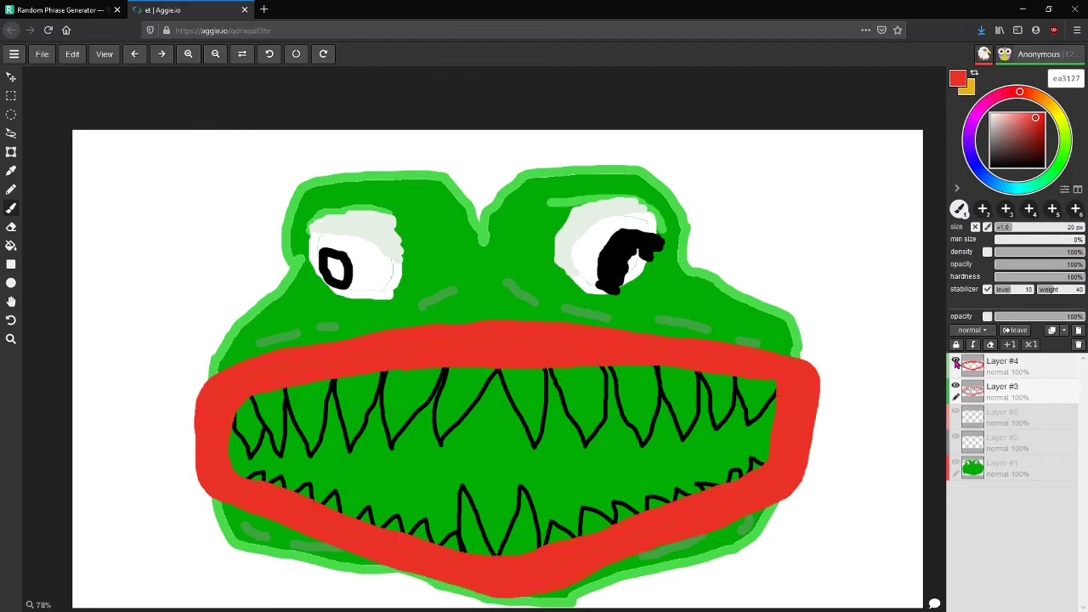
click(955, 361)
click(956, 362)
click(955, 361)
click(955, 361)
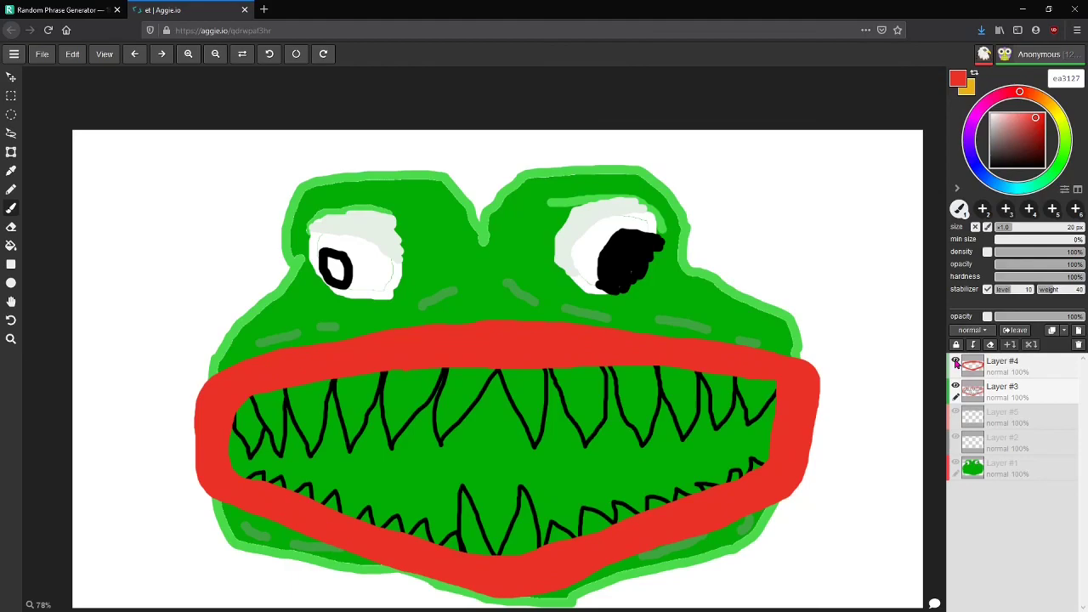
click(956, 362)
click(955, 361)
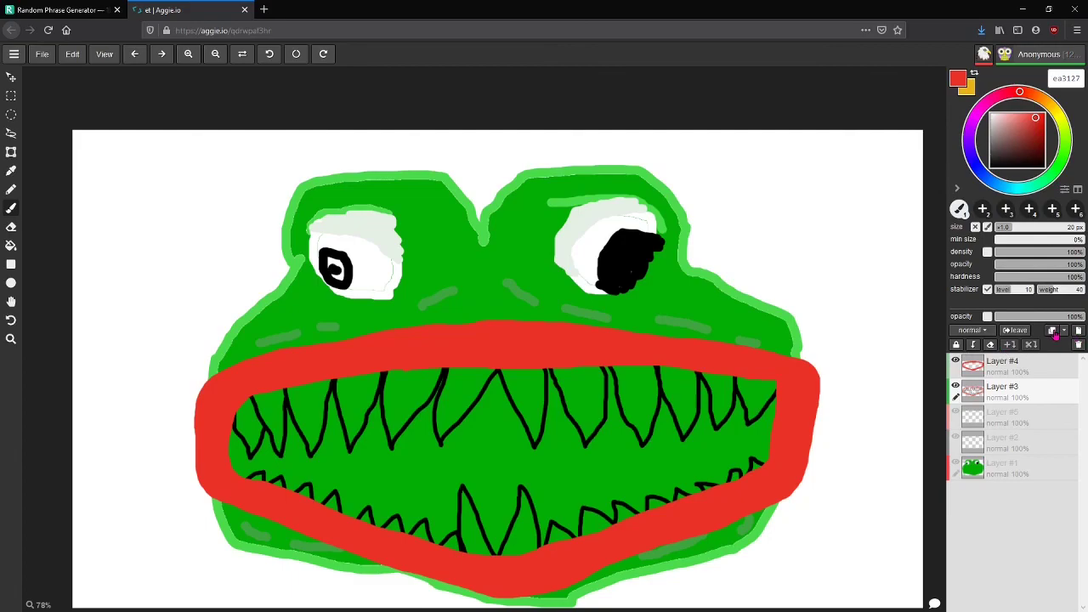
Step: Add a new layer, place it directly below Layer #3 and set the drawing color to yellow e1ca15
click(1078, 331)
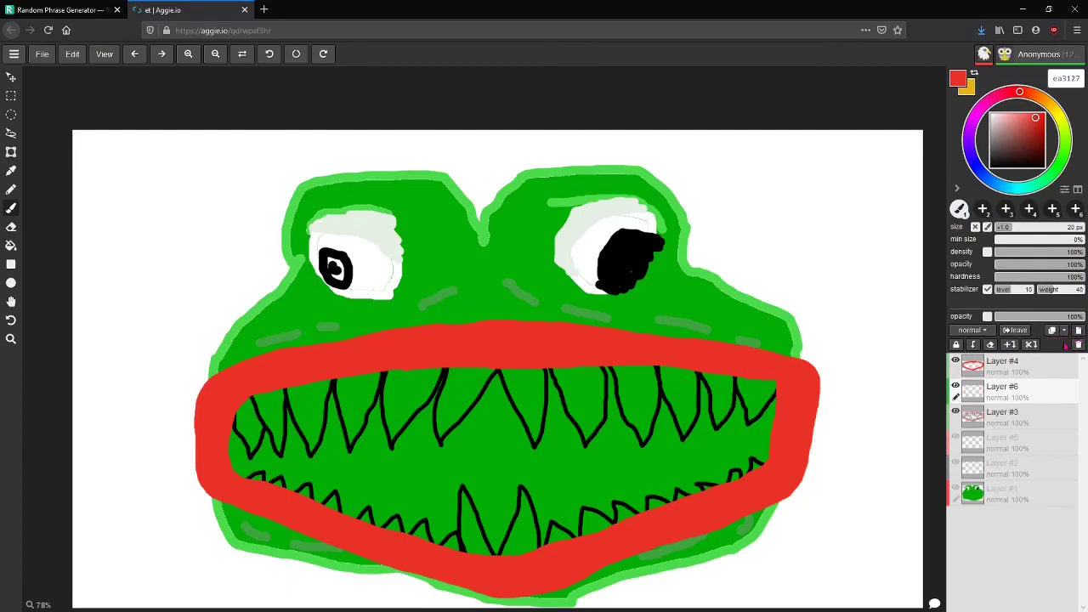
drag(1009, 403, 1019, 425)
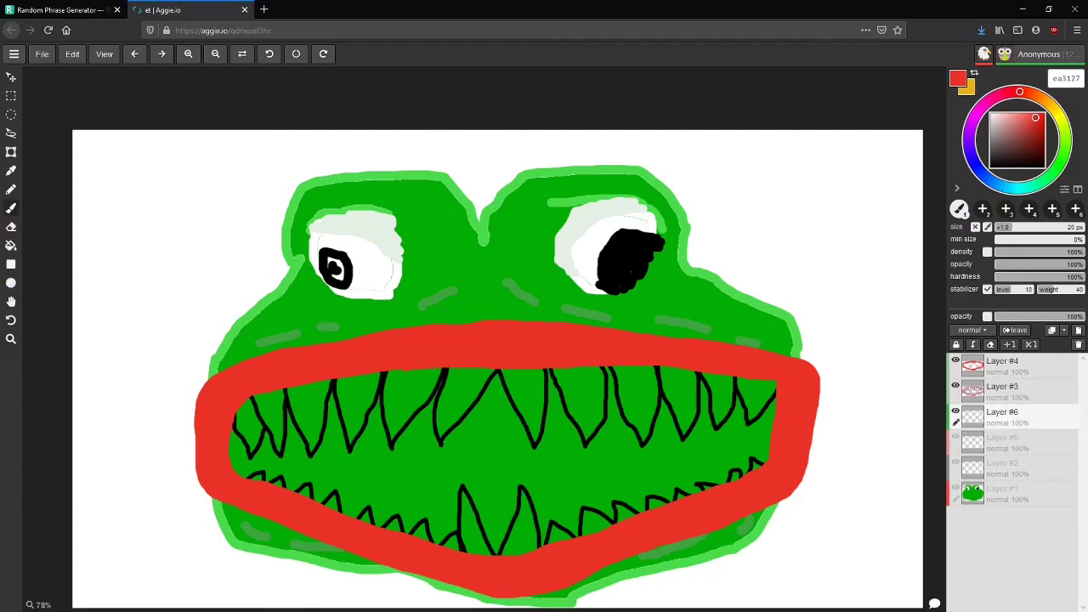
click(1058, 115)
mouse_move(1042, 128)
mouse_down()
mouse_move(1043, 114)
mouse_move(1041, 127)
mouse_up()
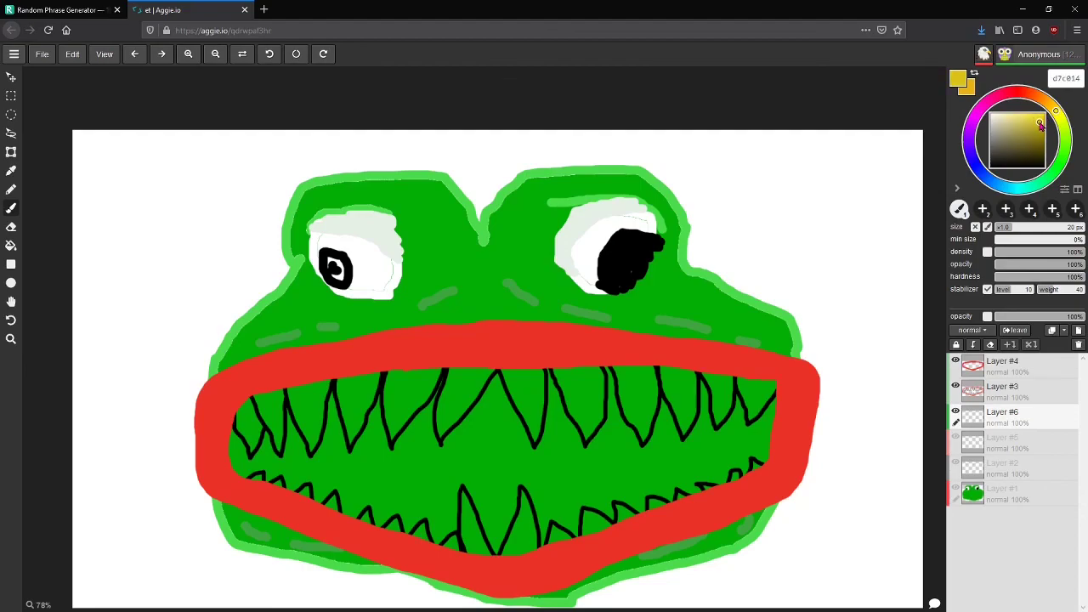
Step: Color the first four upper teeth to the right of the mouth's center yellow on the new layer
mouse_move(505, 371)
mouse_down()
mouse_move(538, 408)
mouse_move(534, 429)
mouse_move(507, 369)
mouse_up()
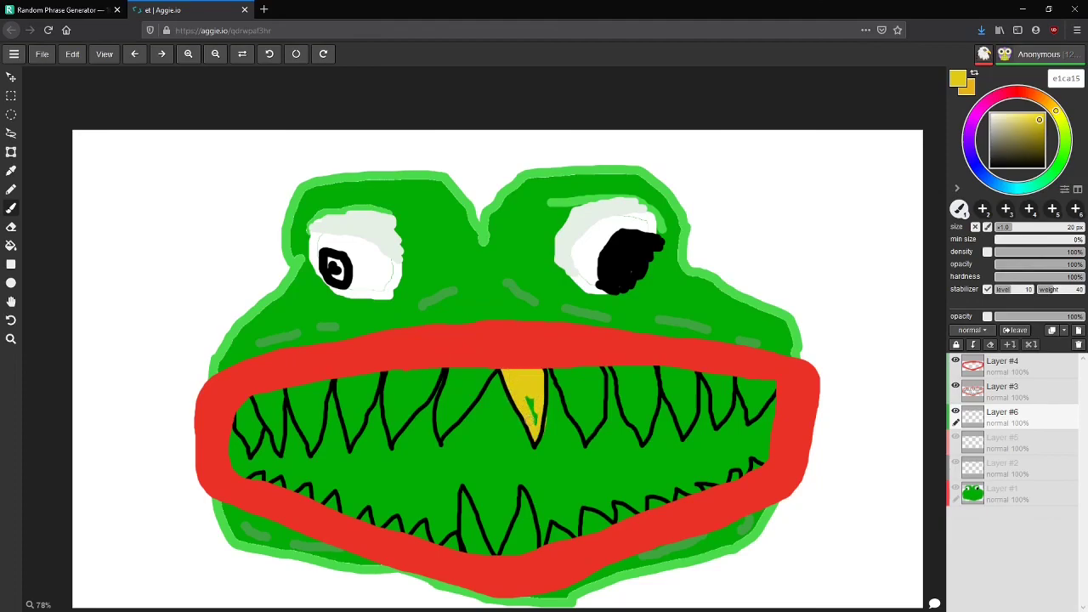
mouse_move(533, 414)
mouse_down()
mouse_move(526, 394)
mouse_move(558, 375)
mouse_move(588, 436)
mouse_move(594, 425)
mouse_move(556, 370)
mouse_move(576, 420)
mouse_move(593, 376)
mouse_move(587, 415)
mouse_move(585, 374)
mouse_move(576, 399)
mouse_up()
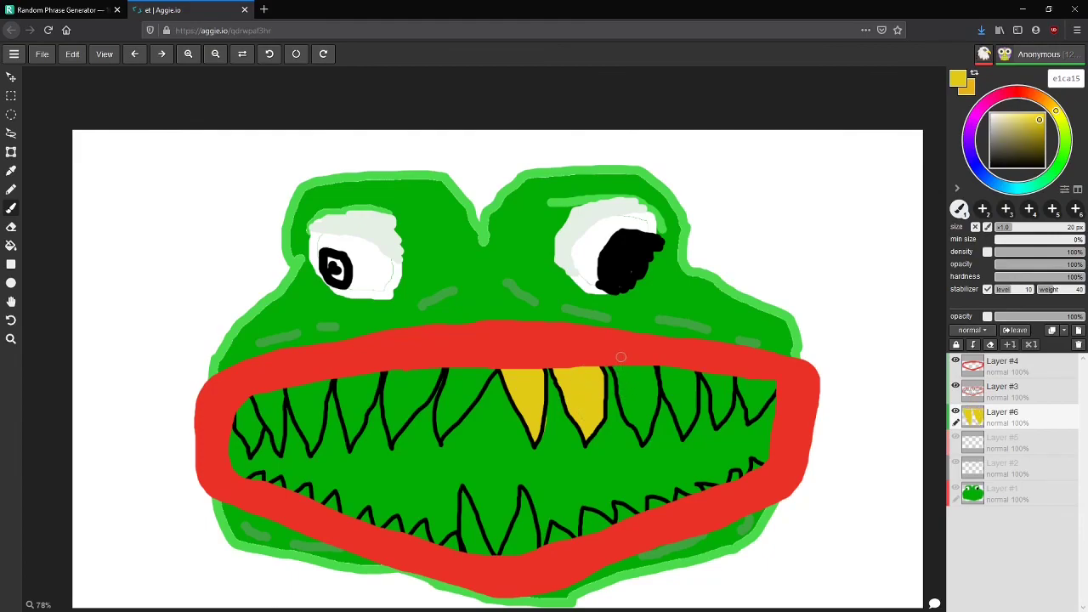
mouse_move(616, 364)
mouse_down()
mouse_move(641, 430)
mouse_move(659, 387)
mouse_move(652, 369)
mouse_move(644, 419)
mouse_move(646, 398)
mouse_up()
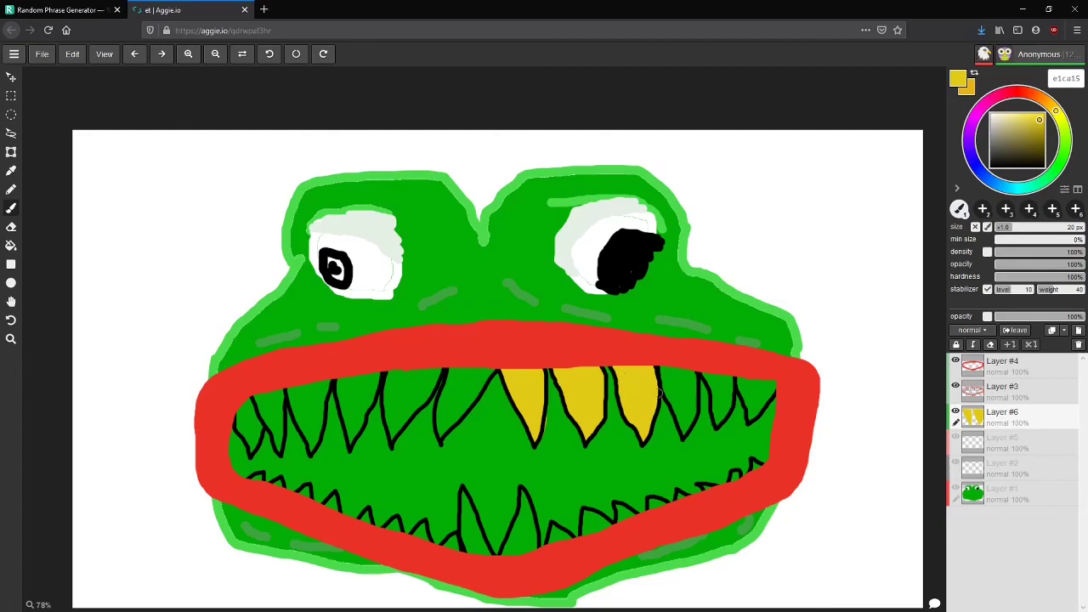
drag(664, 369, 677, 409)
mouse_move(680, 417)
mouse_down()
mouse_move(695, 380)
mouse_move(669, 368)
mouse_move(676, 395)
mouse_move(685, 377)
mouse_move(685, 410)
mouse_up()
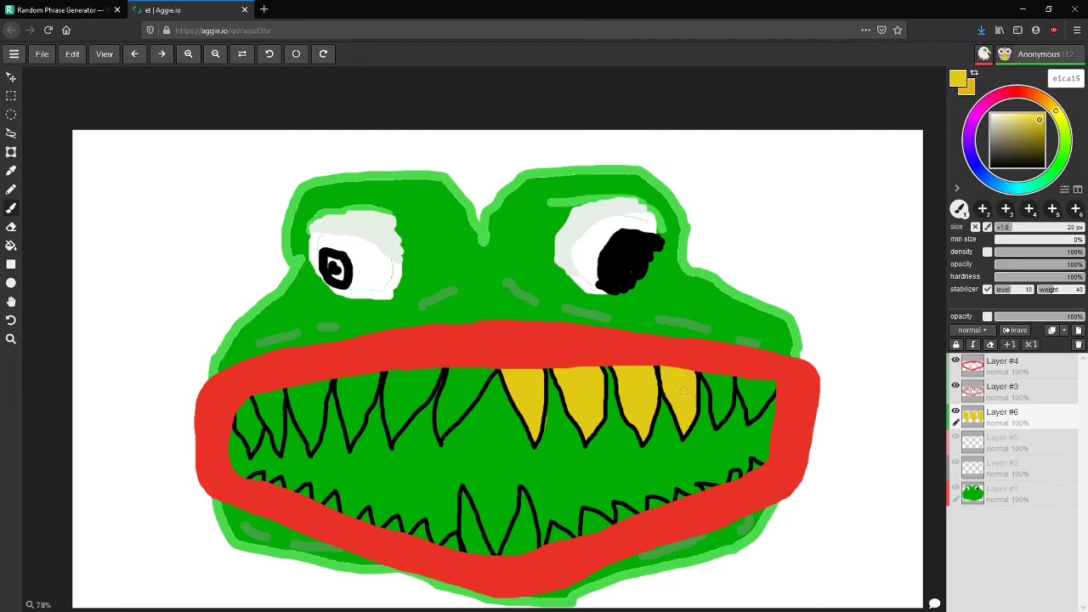
Step: Color the two outermost upper teeth at the right end of the mouth yellow on Layer #6
mouse_move(702, 372)
mouse_down()
mouse_move(718, 419)
mouse_move(725, 411)
mouse_up()
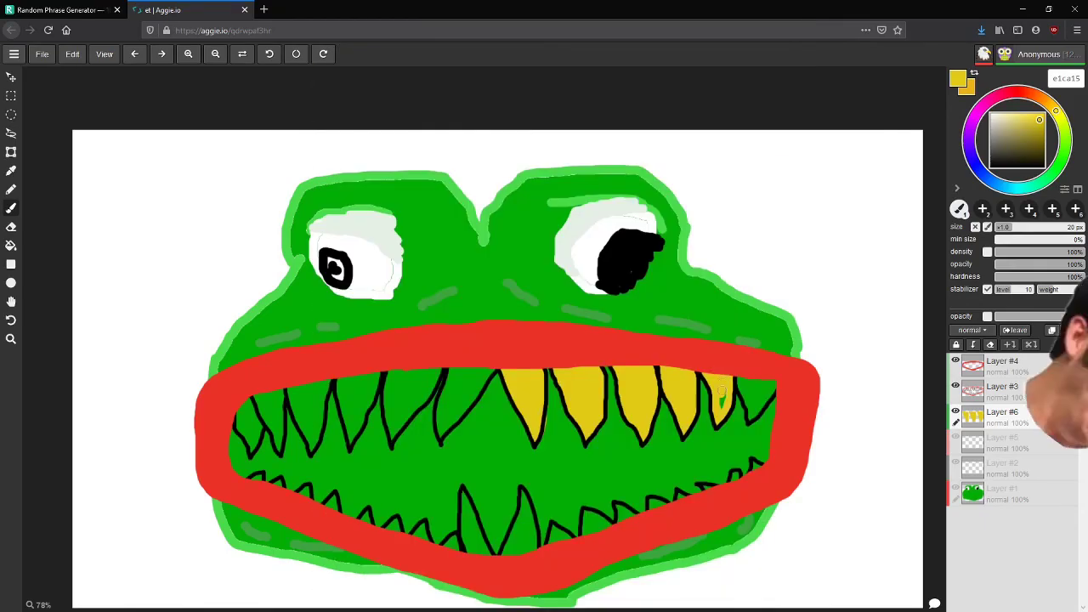
mouse_move(742, 386)
mouse_down()
mouse_move(751, 414)
mouse_move(769, 381)
mouse_move(744, 381)
mouse_move(753, 396)
mouse_up()
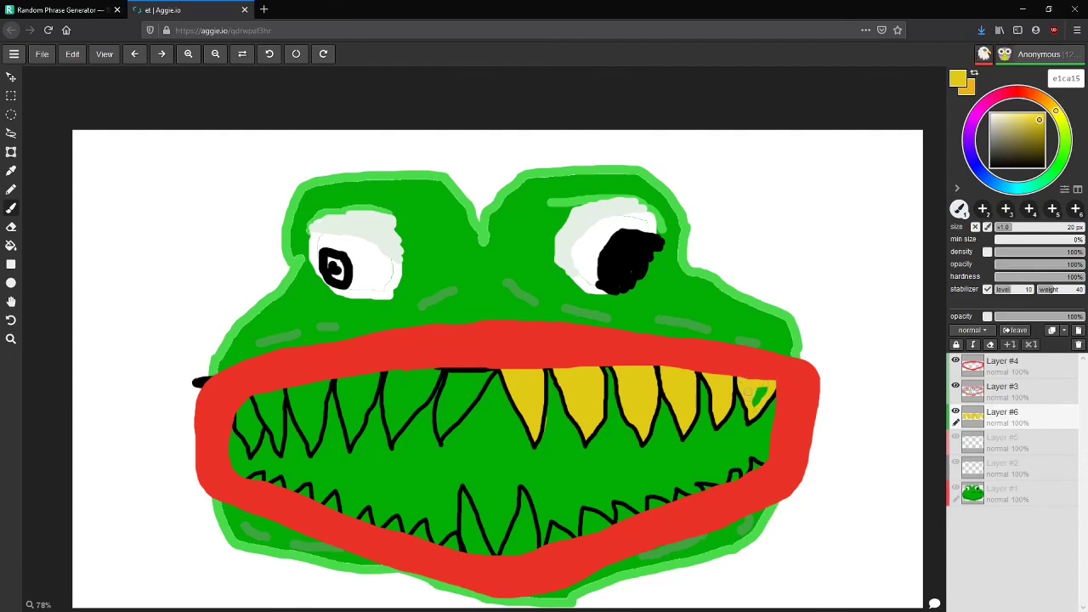
drag(764, 387, 755, 397)
Step: Color the row of small lower teeth on the right side of the mouth yellow
click(755, 466)
click(731, 477)
click(707, 486)
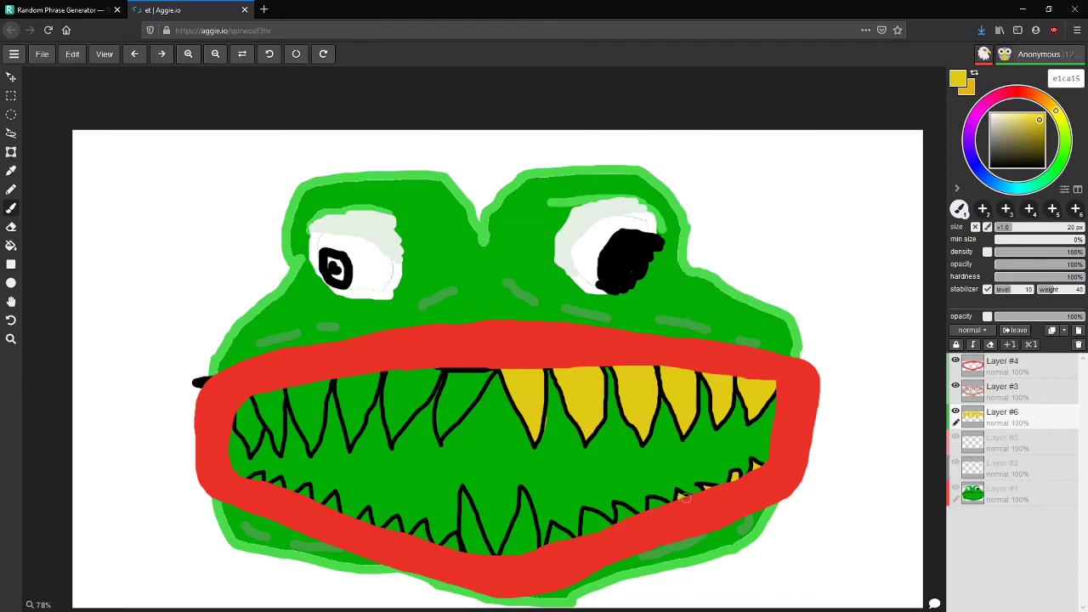
click(653, 501)
click(624, 513)
click(584, 525)
mouse_move(586, 524)
mouse_down()
mouse_move(609, 524)
mouse_move(554, 538)
mouse_up()
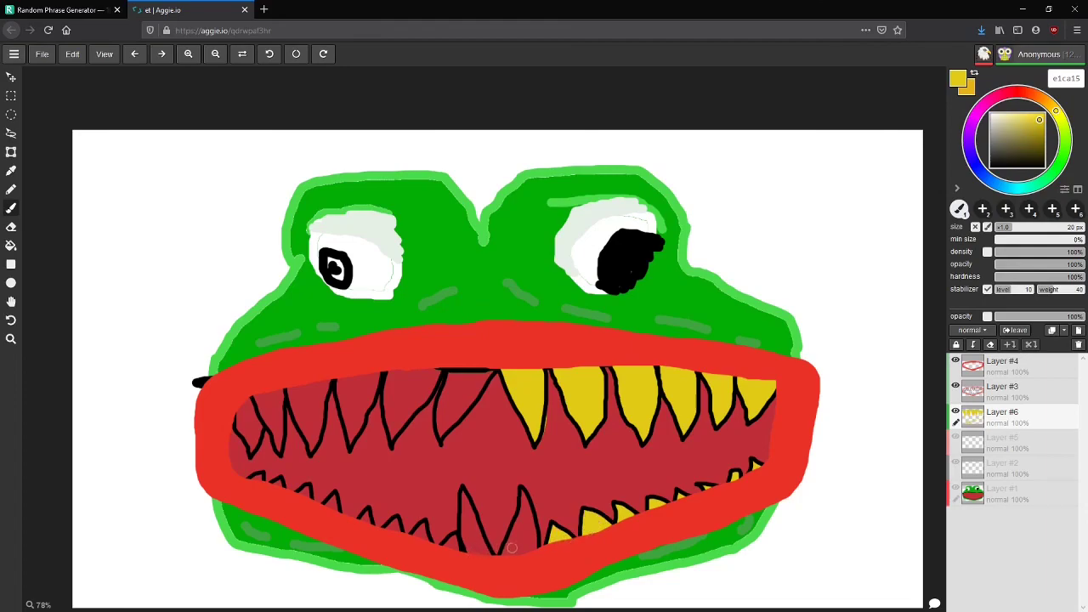
Step: Color the two large lower fangs and all the small lower teeth on the left side of the mouth yellow
drag(501, 553, 511, 541)
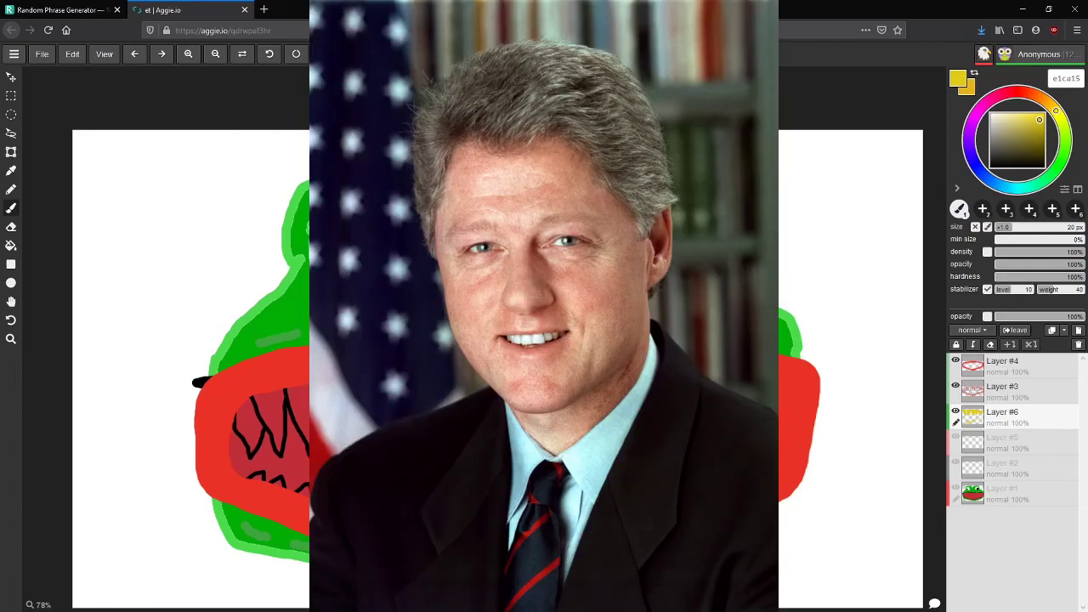
drag(514, 543, 524, 495)
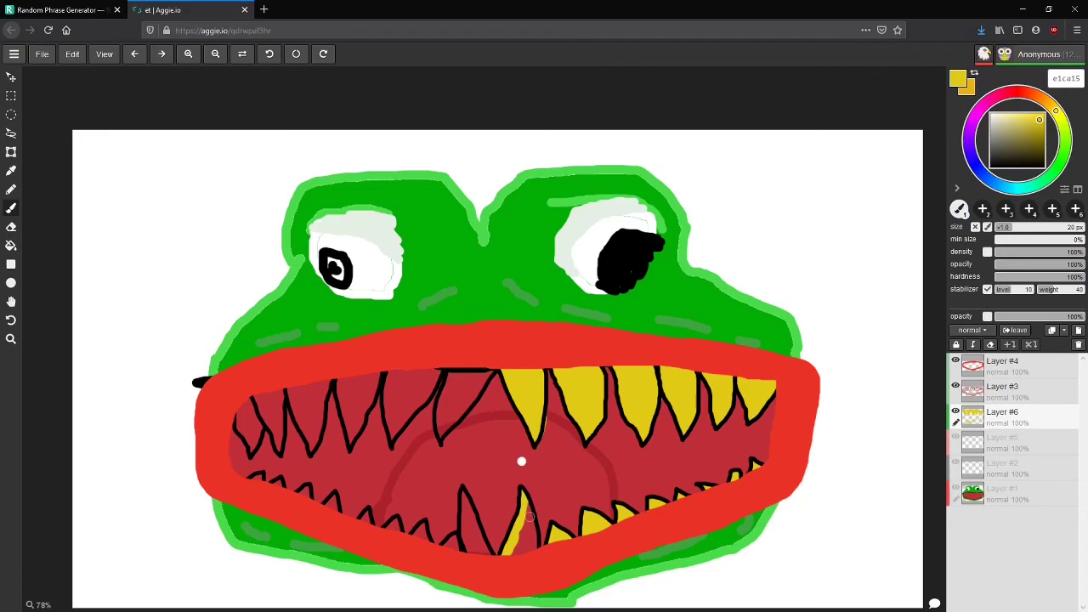
mouse_move(527, 505)
mouse_down()
mouse_move(532, 530)
mouse_move(530, 517)
mouse_up()
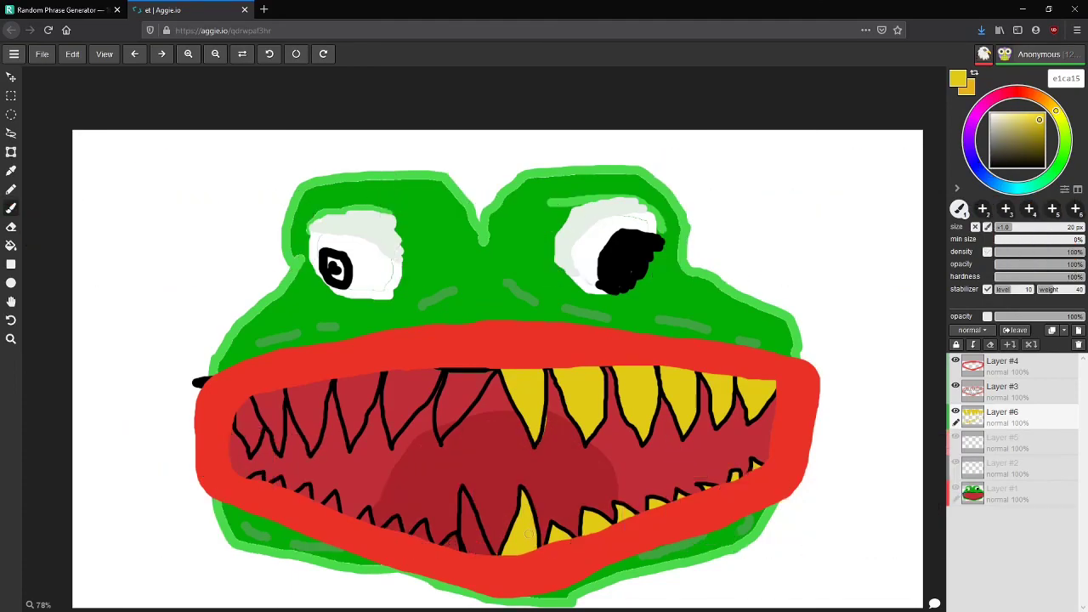
drag(491, 551, 479, 548)
key(ctrl+z)
mouse_move(467, 546)
mouse_down()
mouse_move(486, 550)
mouse_move(466, 508)
mouse_move(457, 551)
mouse_up()
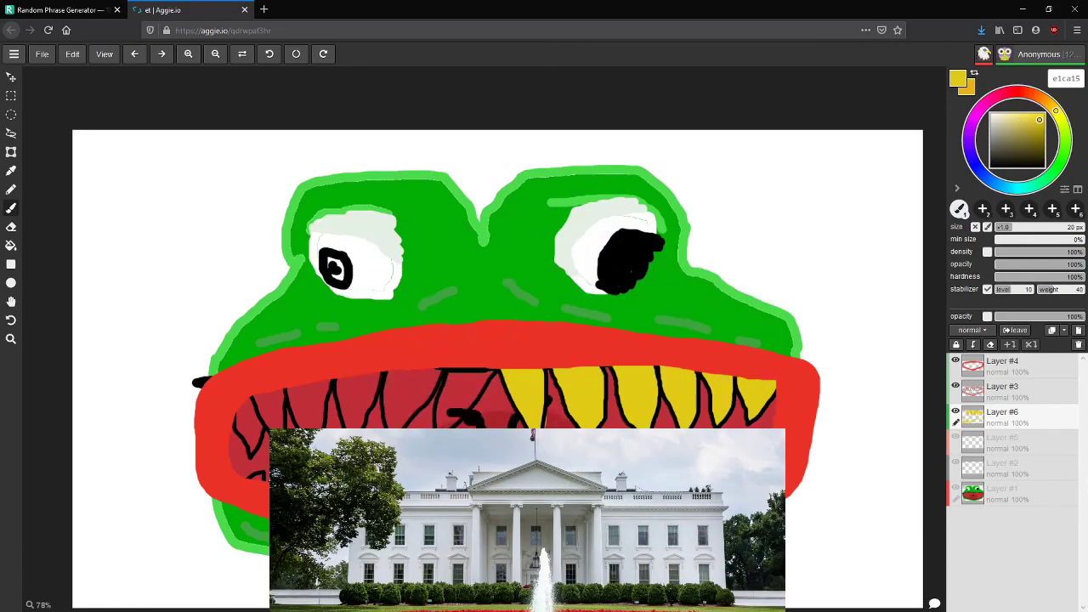
drag(398, 533, 365, 513)
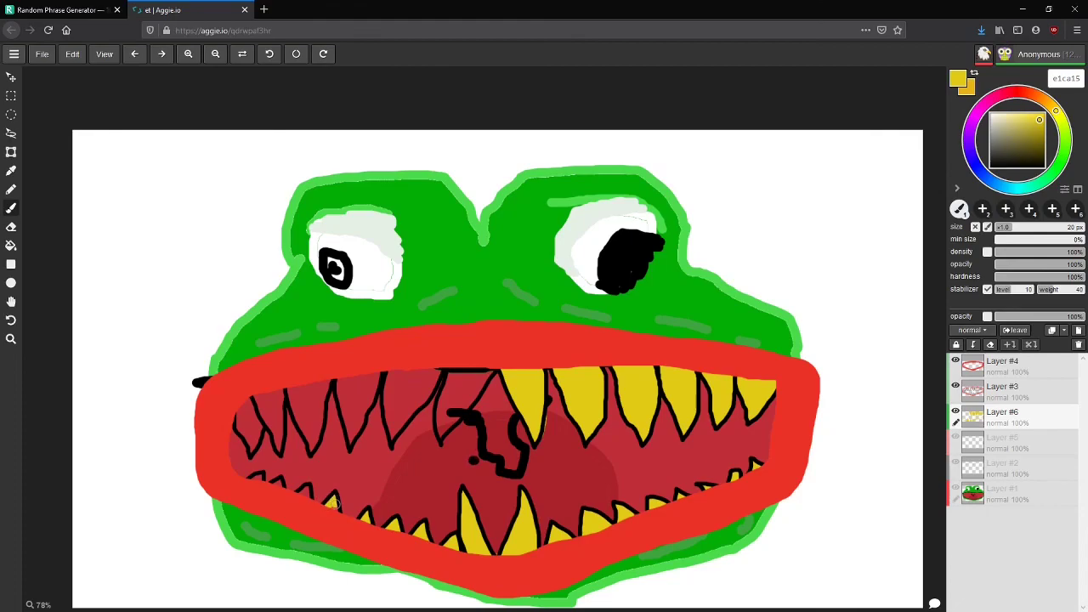
drag(301, 497, 258, 478)
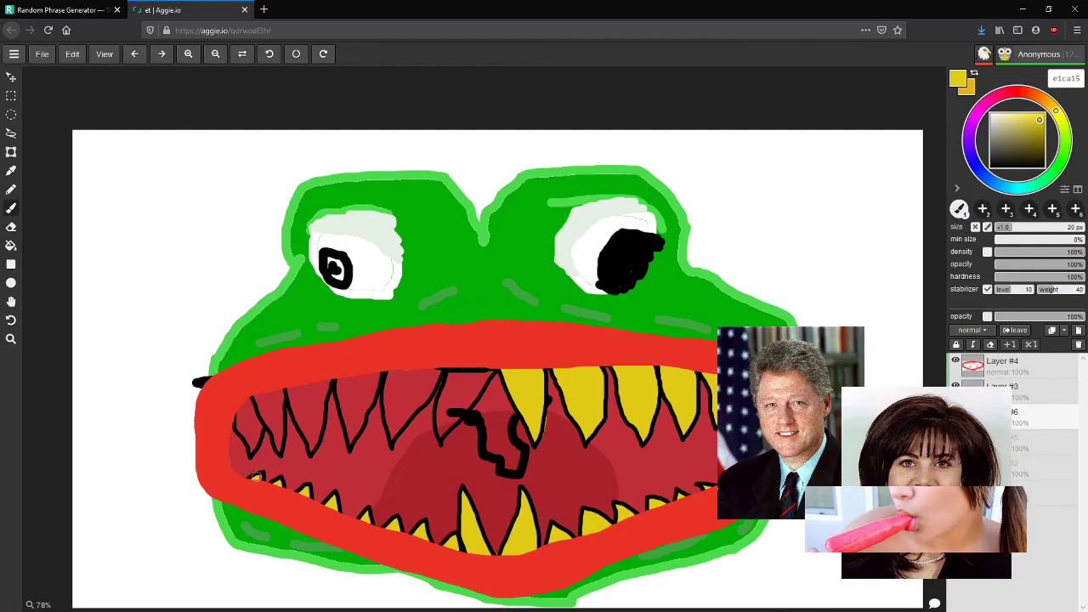
Step: Color the five outer upper teeth on the left side of the mouth yellow
mouse_move(241, 408)
mouse_down()
mouse_move(251, 448)
mouse_move(260, 426)
mouse_move(247, 396)
mouse_move(406, 374)
mouse_up()
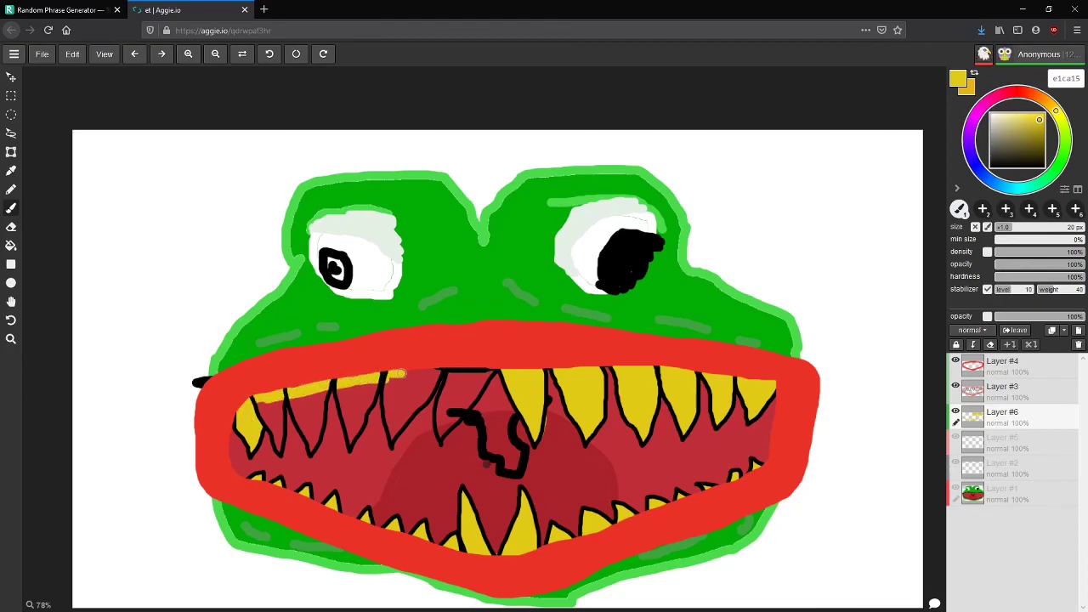
drag(263, 416, 282, 447)
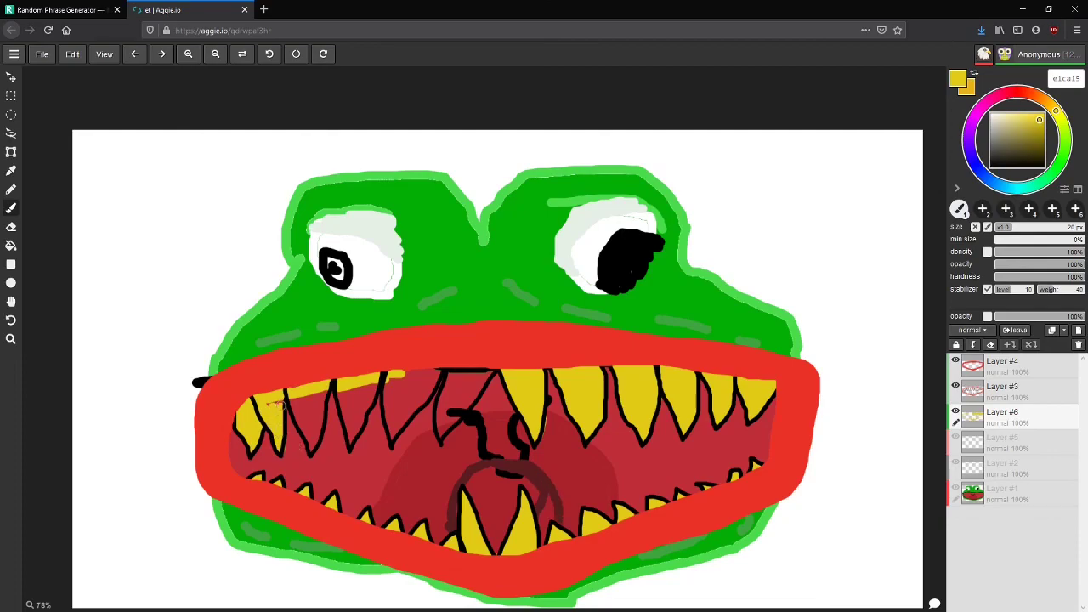
mouse_move(291, 399)
mouse_down()
mouse_move(314, 454)
mouse_move(315, 426)
mouse_up()
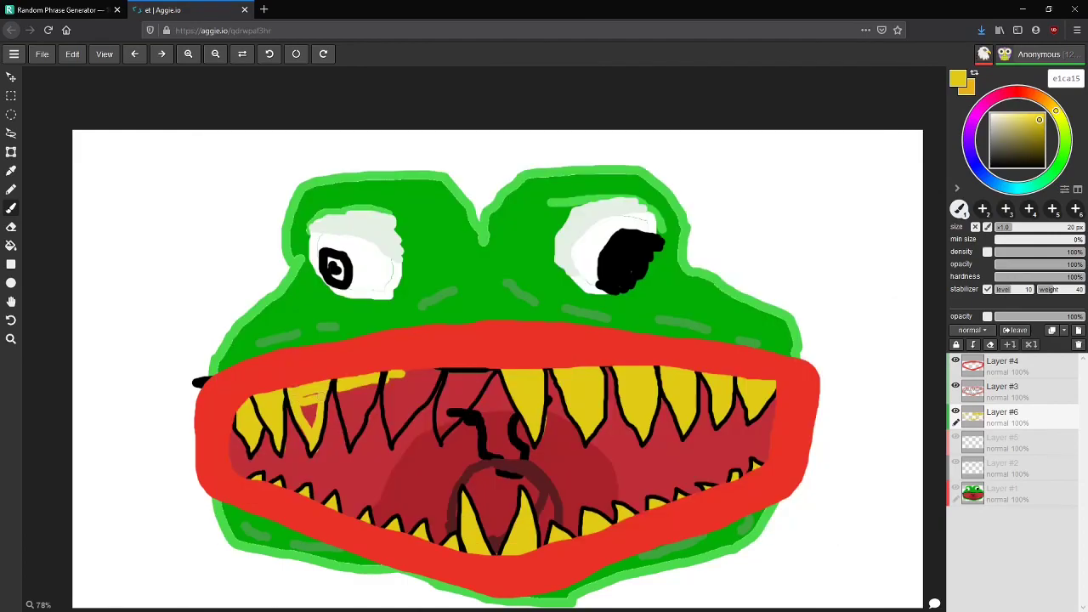
drag(307, 397, 309, 415)
mouse_move(333, 384)
mouse_down()
mouse_move(351, 439)
mouse_move(366, 404)
mouse_up()
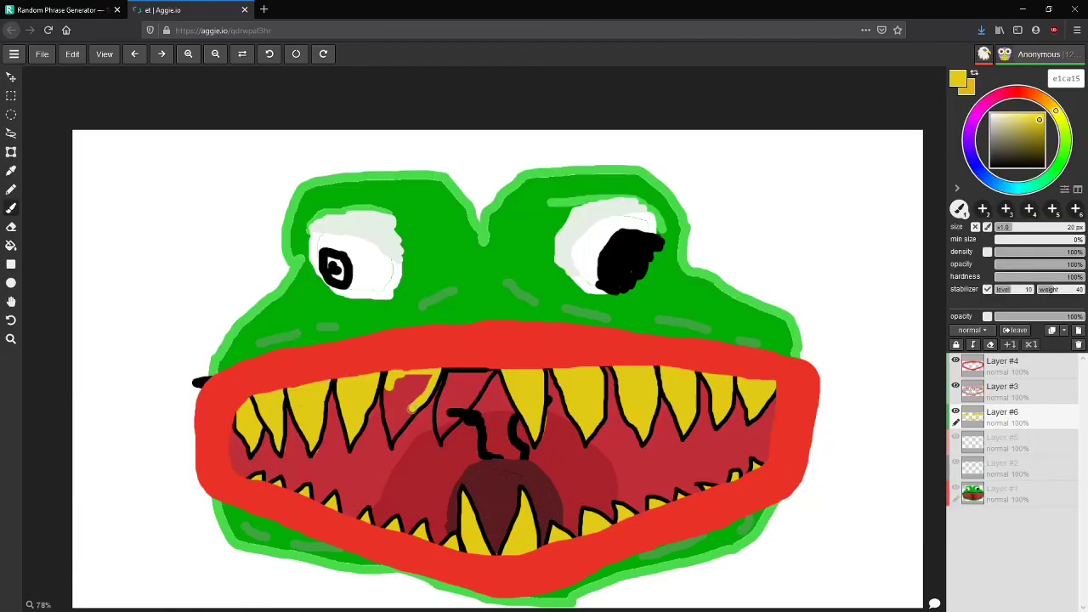
mouse_move(394, 431)
mouse_down()
mouse_move(389, 399)
mouse_move(399, 395)
mouse_move(401, 418)
mouse_move(427, 377)
mouse_move(412, 377)
mouse_up()
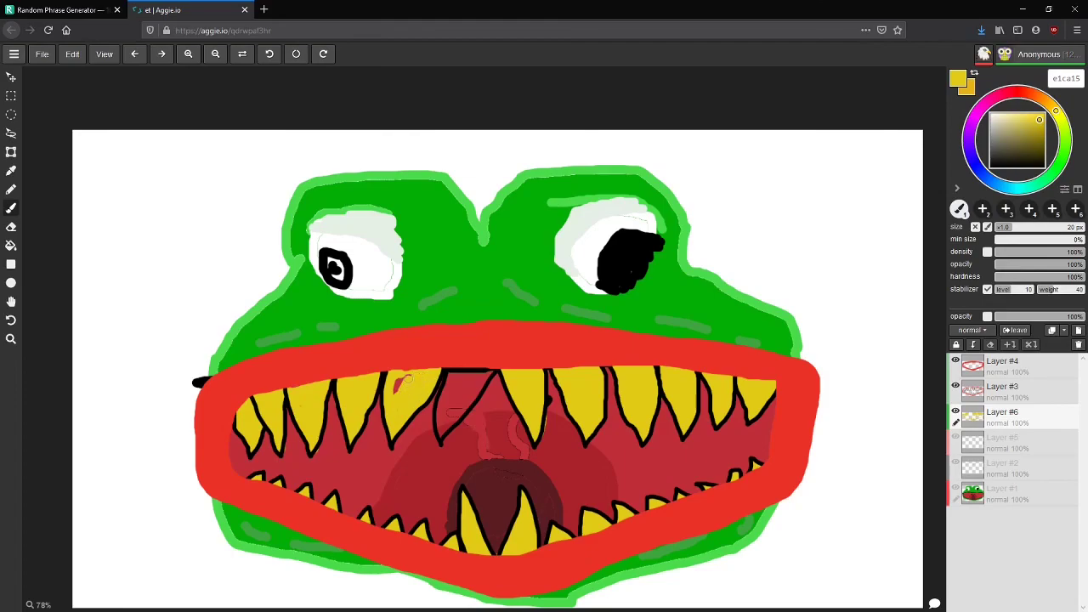
drag(406, 380, 399, 389)
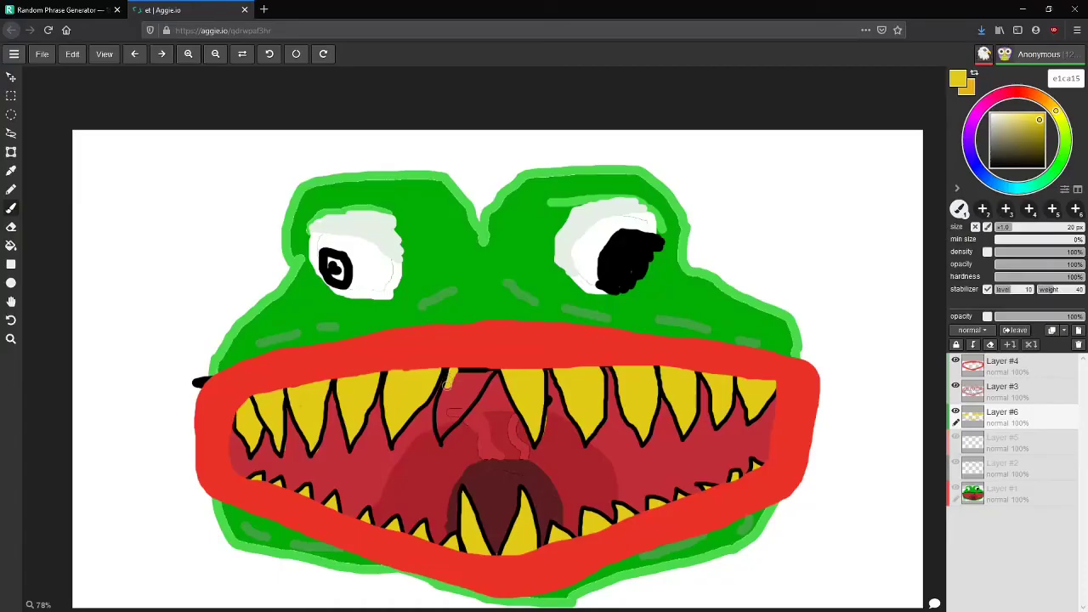
Step: Color the remaining upper tooth just left of the mouth's center completely yellow
drag(450, 387, 466, 367)
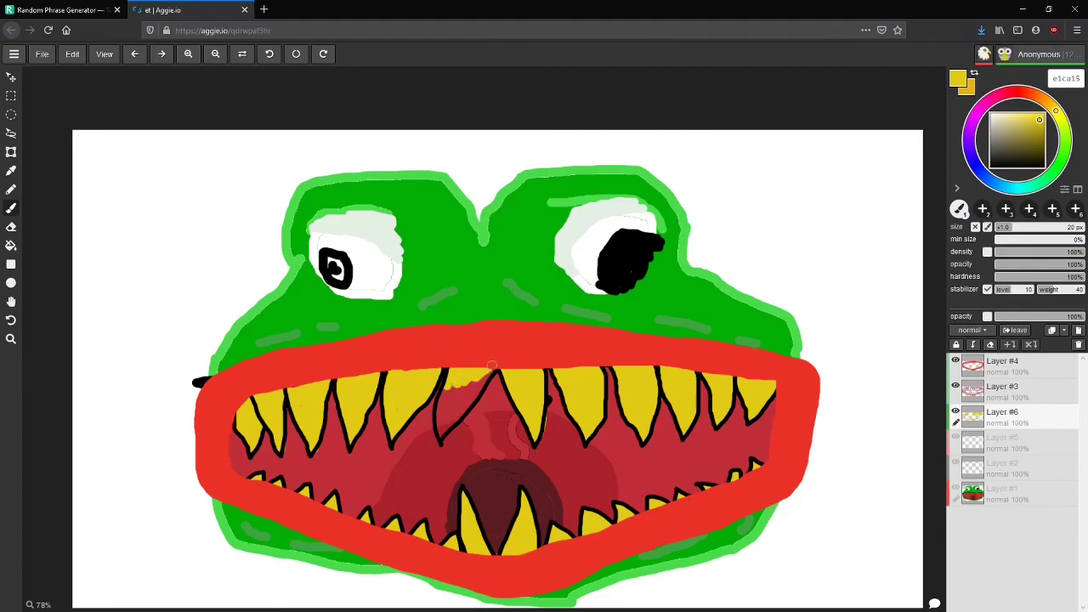
key(ctrl+z)
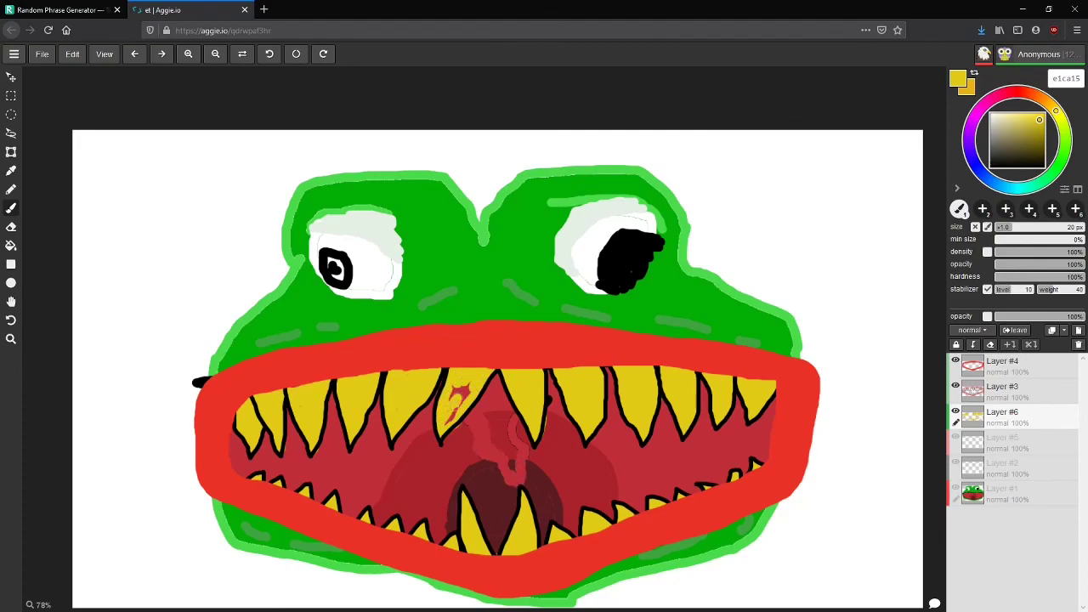
key(ctrl+y)
drag(451, 401, 458, 380)
Step: Draw thin orange streaks on the yellow teeth with color ffc023 and a 7 px brush, undoing the last stroke
click(1053, 107)
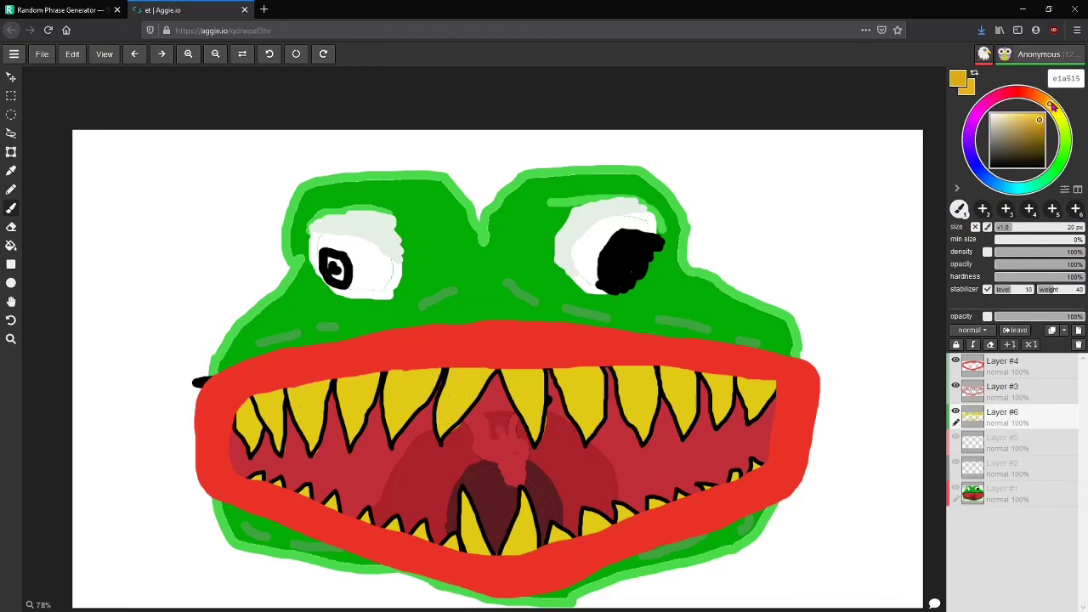
click(1037, 113)
drag(1014, 228, 1005, 230)
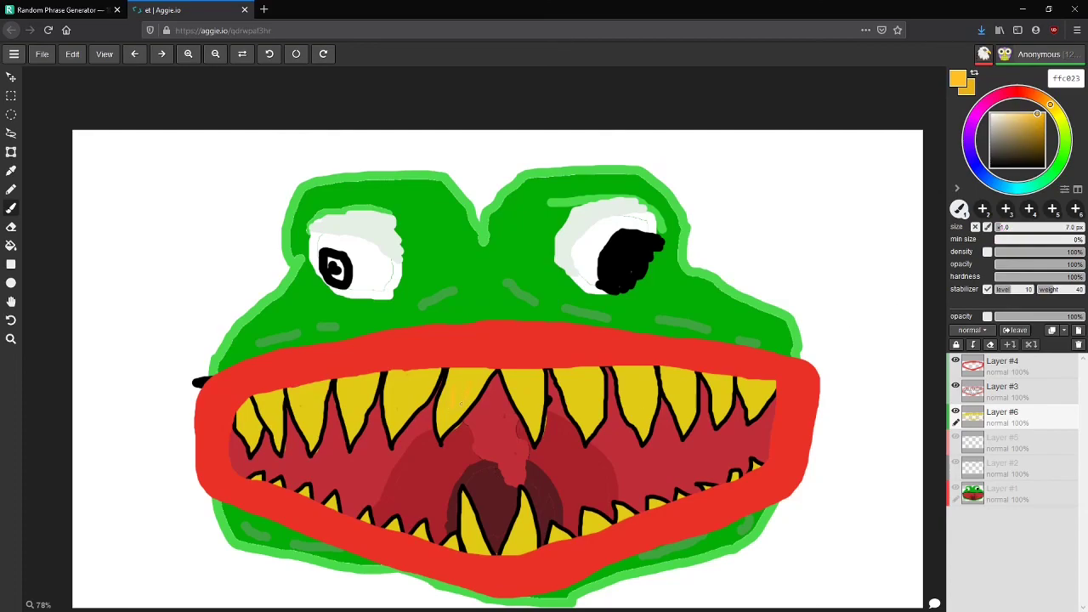
drag(547, 399, 635, 408)
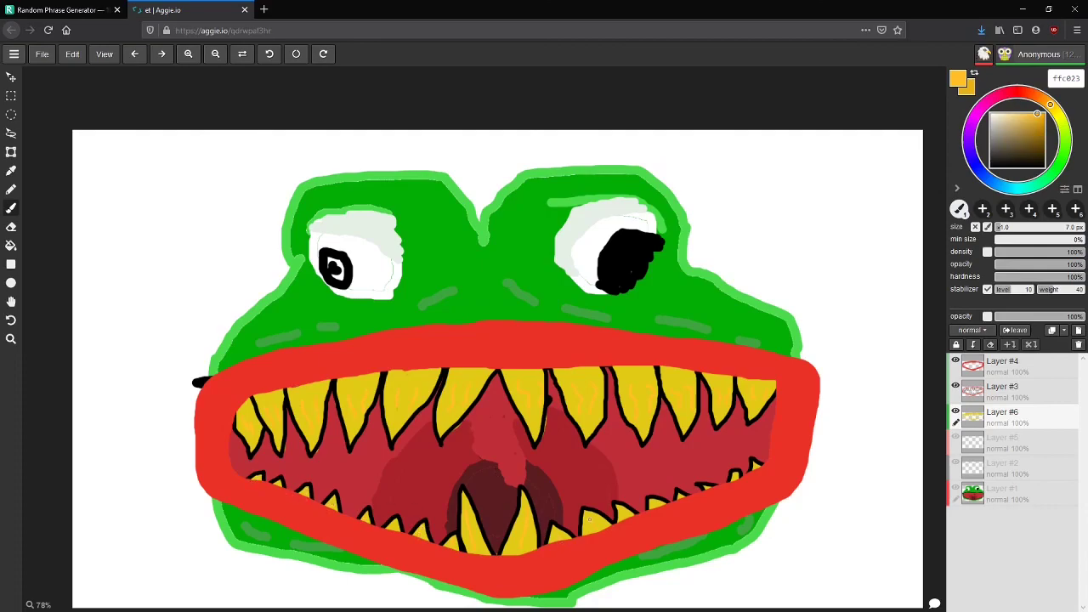
key(ctrl+z)
Step: Set the color to red ff232a and the brush to 3 px, and draw small blood vessels in the right eye
click(1026, 91)
drag(1026, 92, 1015, 91)
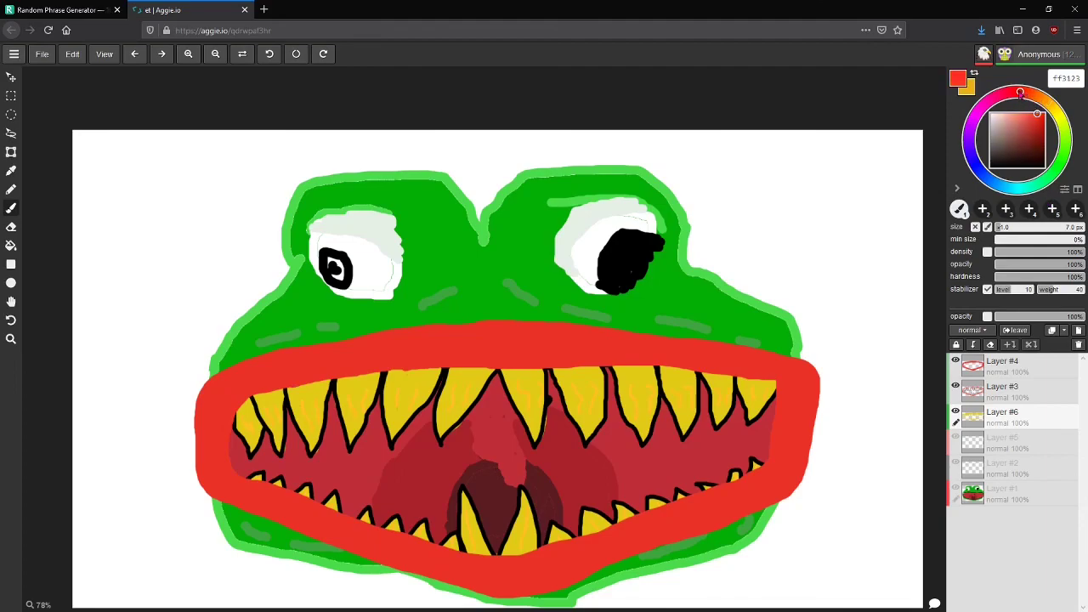
click(1000, 228)
click(1000, 230)
drag(580, 245, 595, 246)
drag(594, 235, 641, 228)
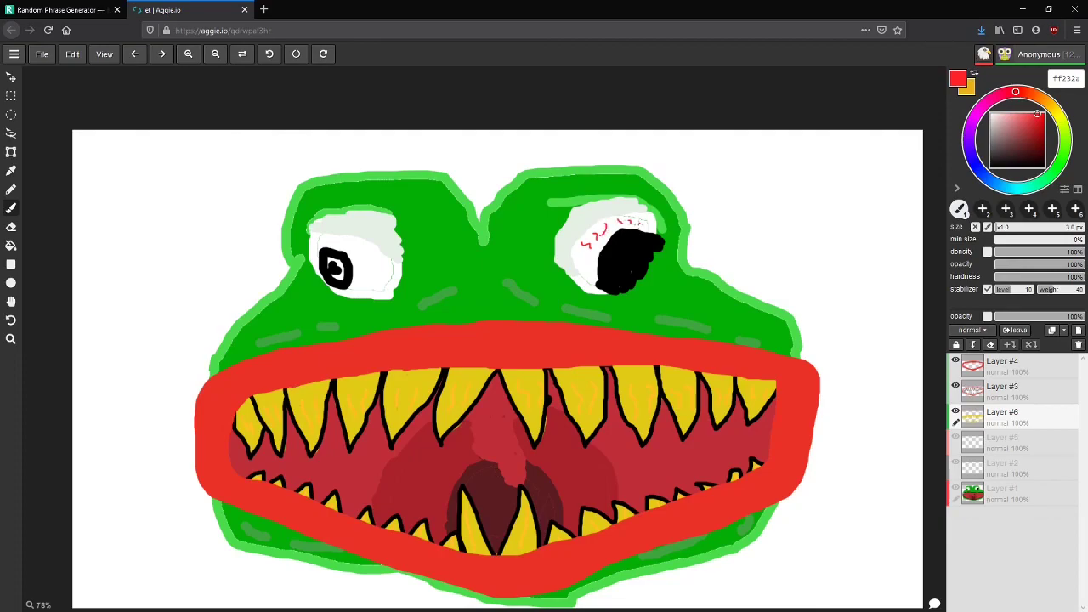
drag(579, 256, 594, 265)
drag(589, 268, 600, 277)
Step: Draw jagged red blood vessels across the left eye and extend the vessels in the right eye toward its outer edge
drag(389, 223, 359, 254)
drag(386, 252, 383, 275)
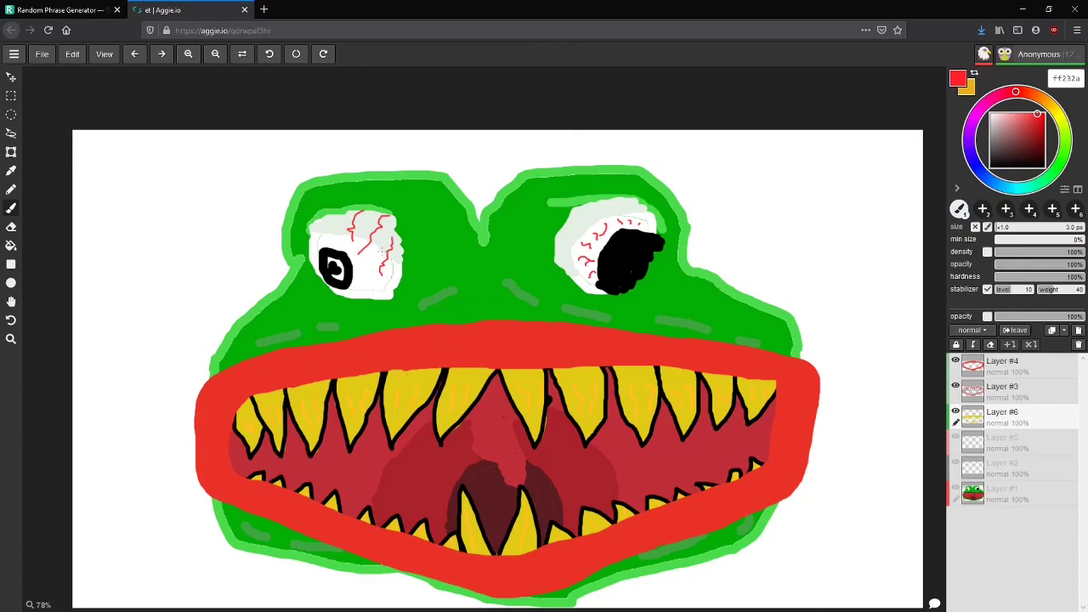
key(ctrl+z)
key(ctrl+z)
mouse_move(599, 234)
mouse_down()
mouse_move(585, 236)
mouse_move(573, 273)
mouse_up()
key(ctrl+y)
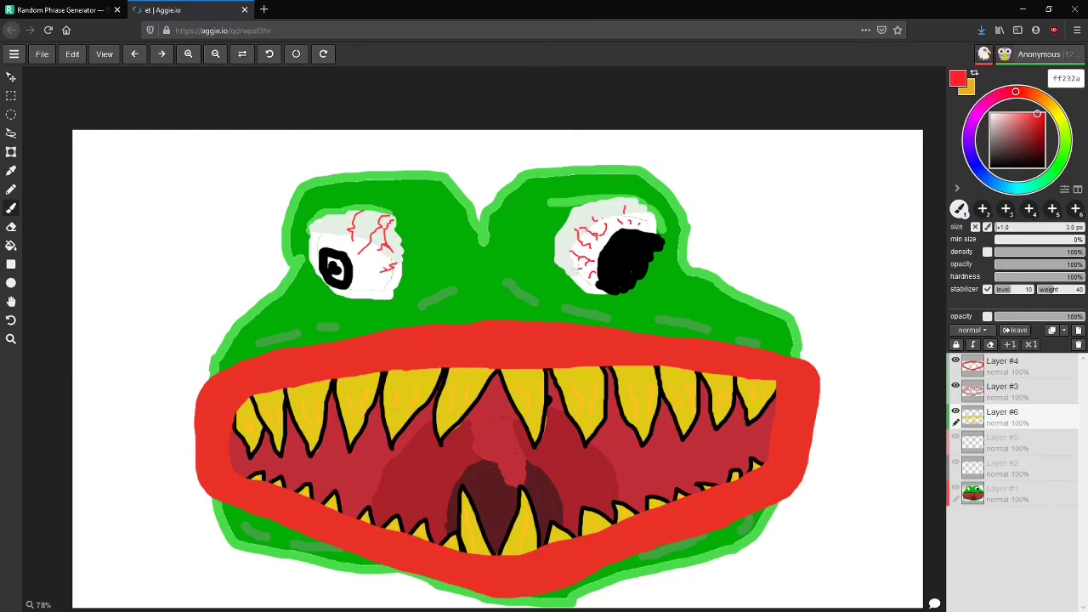
mouse_move(607, 213)
mouse_down()
mouse_move(614, 226)
mouse_move(638, 220)
mouse_up()
Step: Add a new layer beneath all the others and fill it with black 000000 as the background
click(1078, 330)
click(11, 246)
drag(1001, 167, 960, 192)
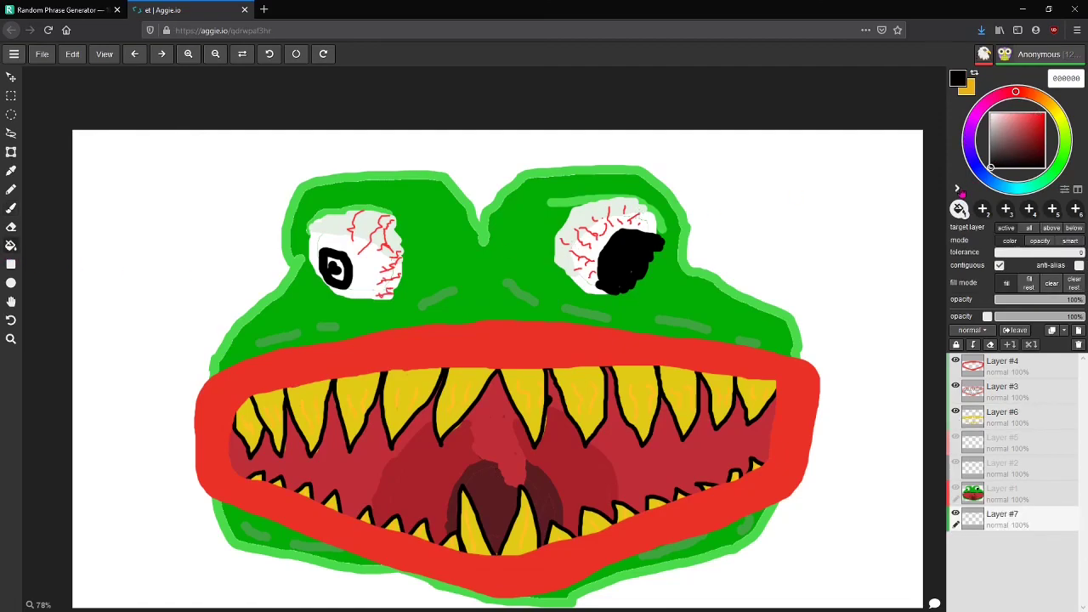
click(904, 365)
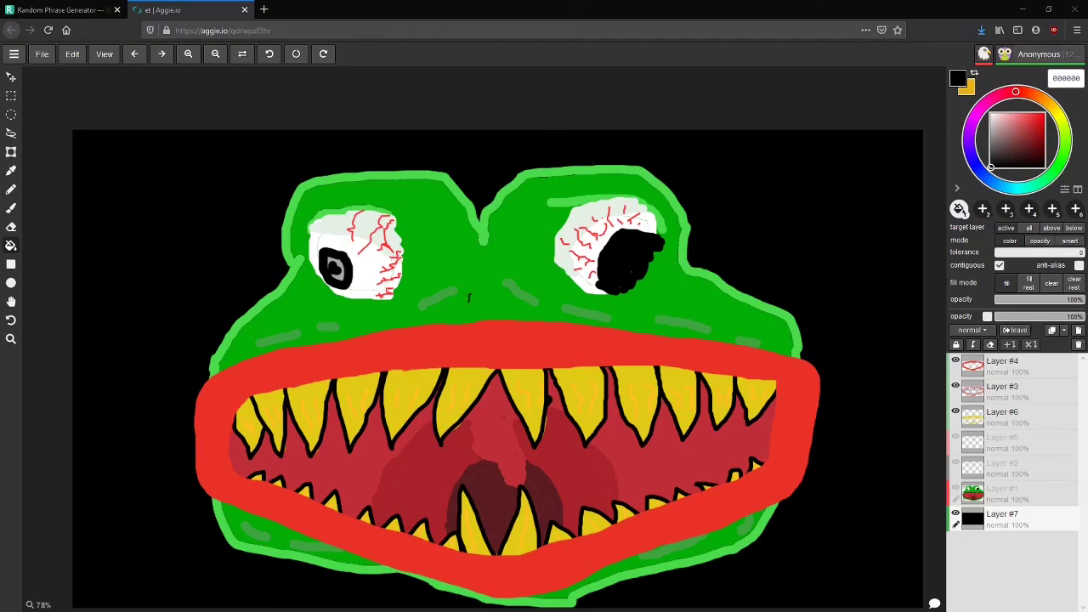
drag(498, 296, 501, 304)
Step: Add a new layer between Layer #3 and Layer #6 and switch to a 29 px brush in red ff0000
key(ctrl+shift+n)
drag(1015, 522, 1013, 418)
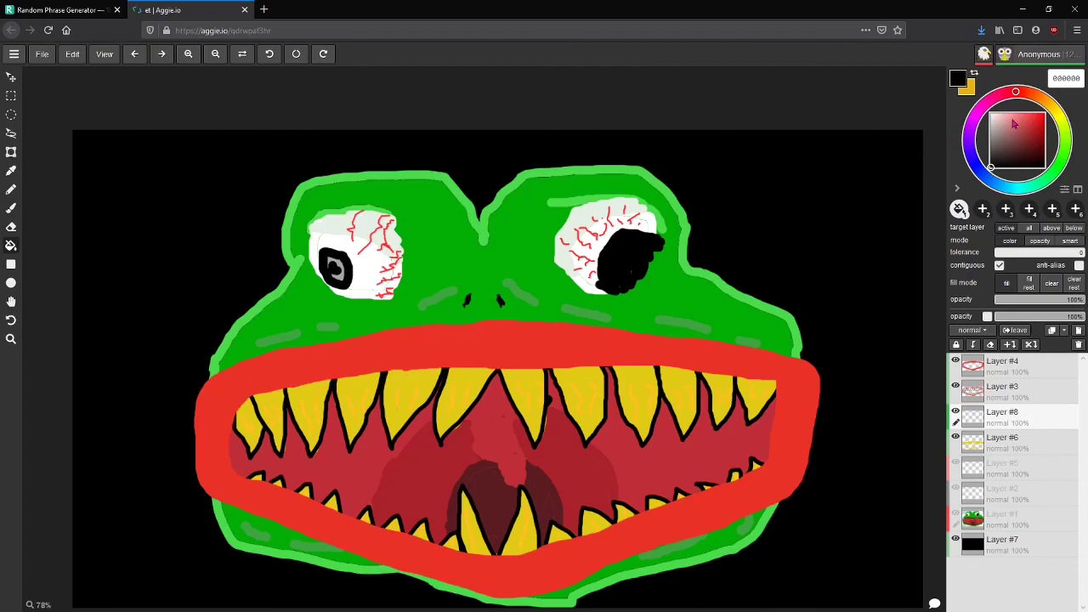
drag(1014, 92, 998, 96)
key(b)
Step: Try a red blood drip over each of the two central upper teeth with Layer #8 above Layer #3, and undo both strokes
drag(449, 394, 439, 470)
drag(536, 393, 553, 467)
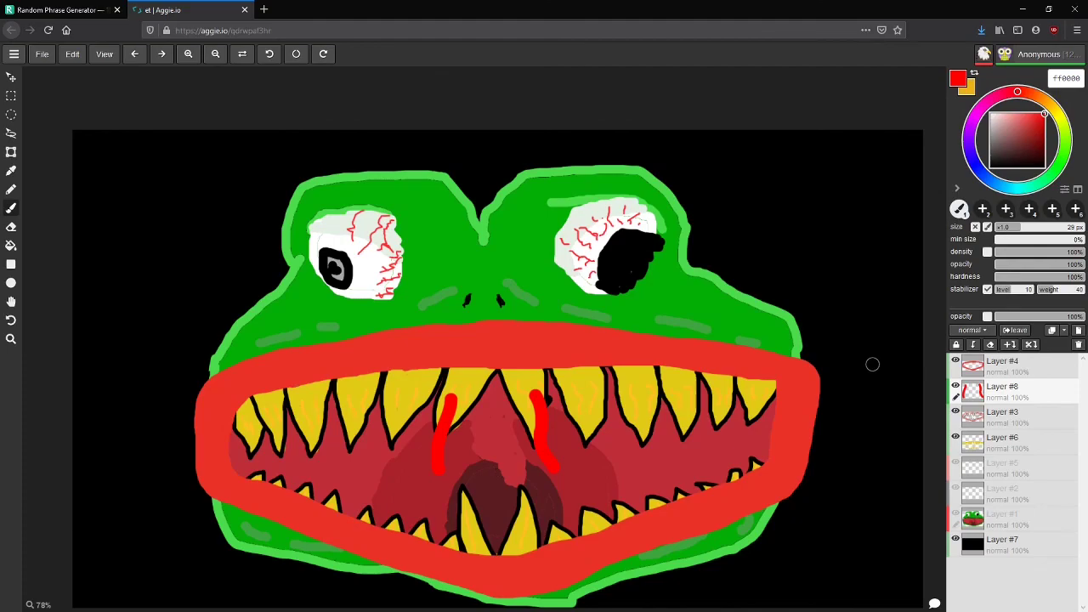
key(ctrl+z)
key(ctrl+z)
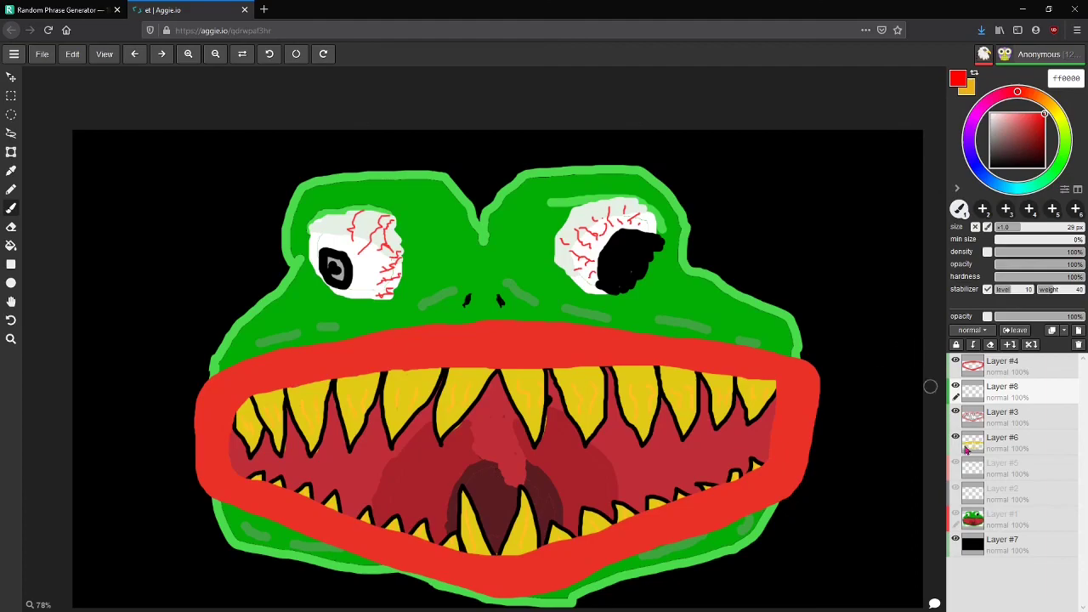
Step: Paint red blood drips on the two central upper teeth and the next one to the right, keeping Layer #8 directly below Layer #3
mouse_move(1027, 396)
mouse_down()
mouse_move(1030, 521)
mouse_move(1024, 413)
mouse_up()
drag(443, 394, 442, 472)
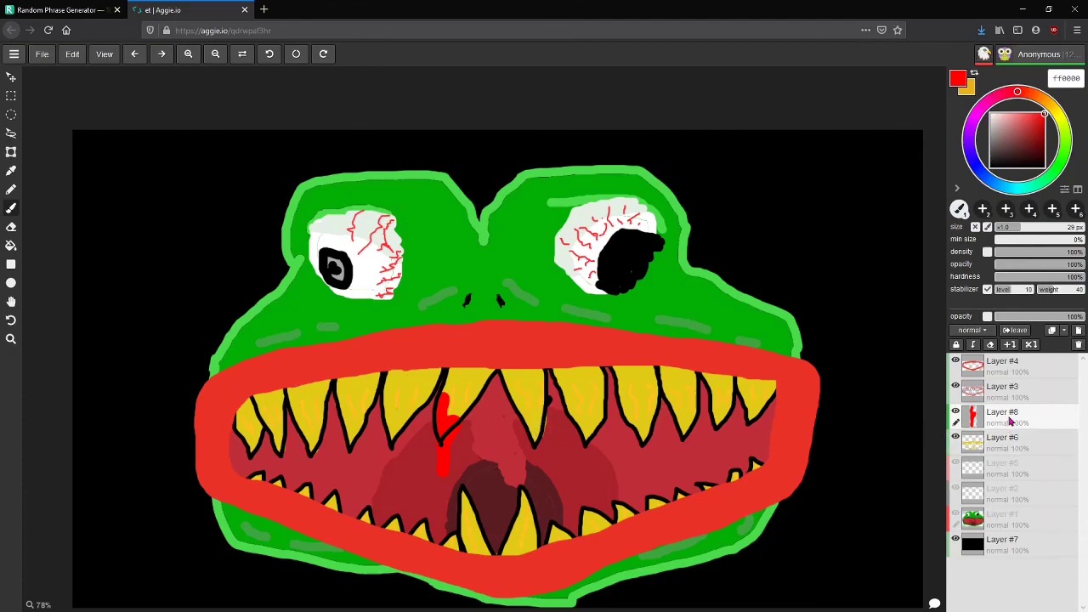
drag(1011, 417, 1009, 387)
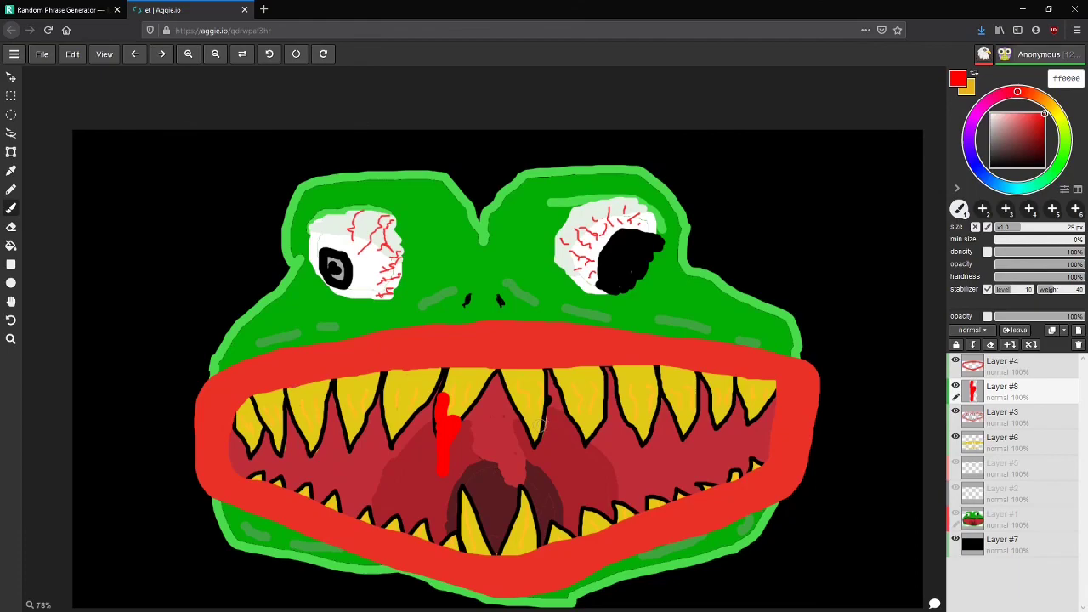
mouse_move(542, 396)
mouse_down()
mouse_move(528, 419)
mouse_move(533, 472)
mouse_up()
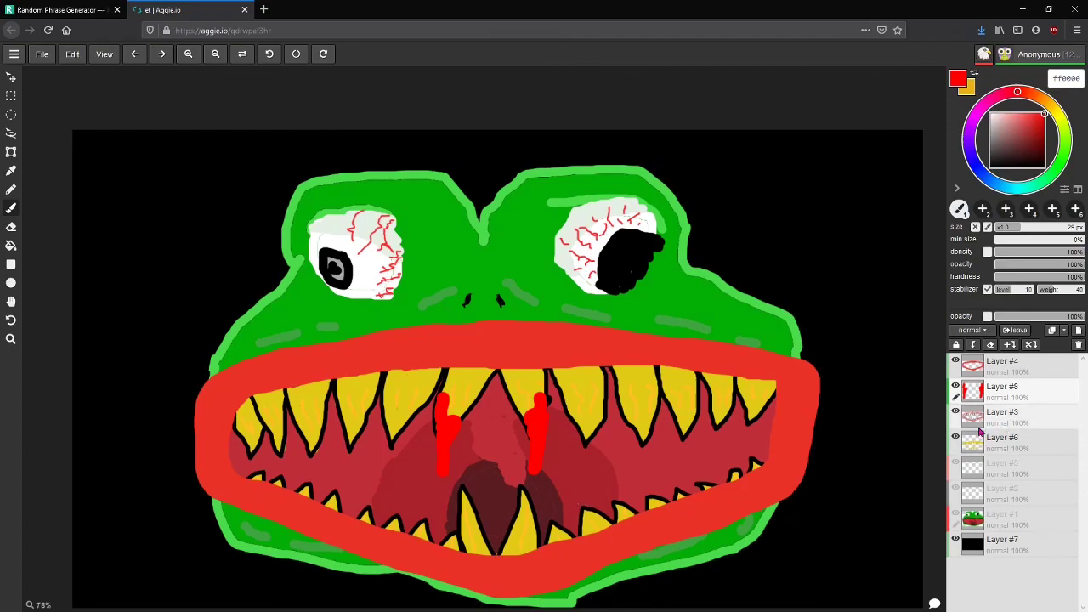
mouse_move(996, 393)
mouse_down()
mouse_move(999, 419)
mouse_move(974, 435)
mouse_up()
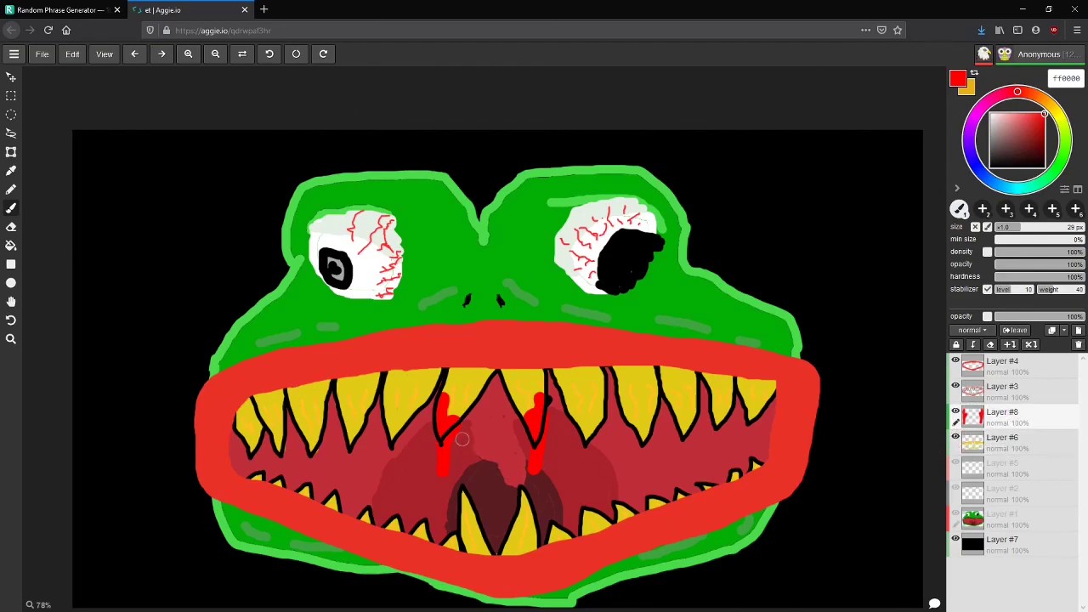
mouse_move(579, 413)
mouse_down()
mouse_move(591, 459)
mouse_move(595, 418)
mouse_move(583, 429)
mouse_up()
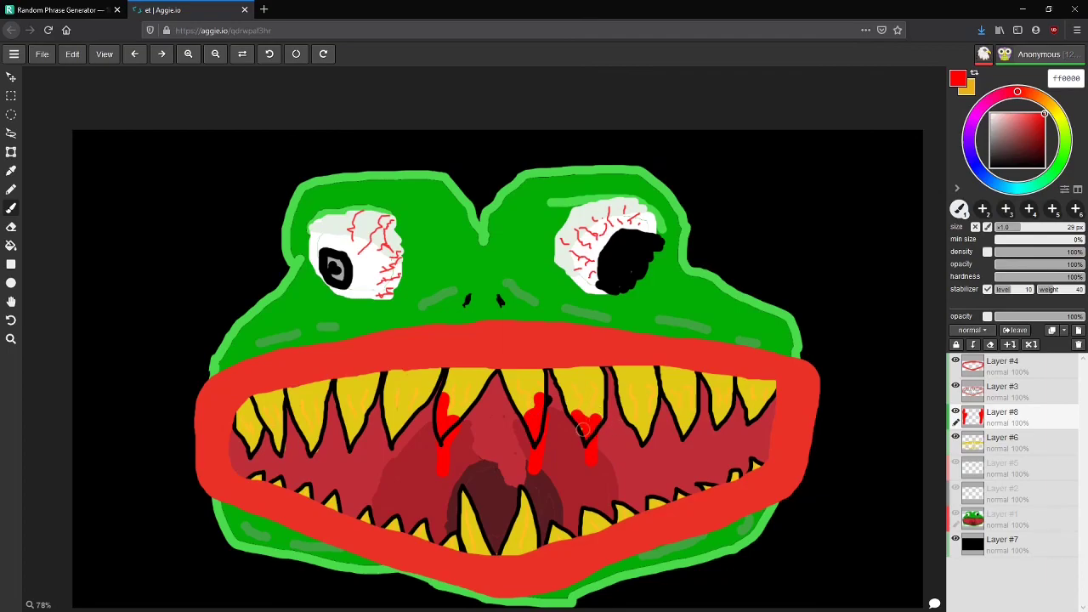
Step: Paint red blood on the tips of the remaining upper teeth, with drips hanging below them
drag(395, 415, 396, 459)
drag(346, 425, 348, 464)
mouse_move(310, 433)
mouse_down()
mouse_move(311, 459)
mouse_move(250, 449)
mouse_move(251, 460)
mouse_up()
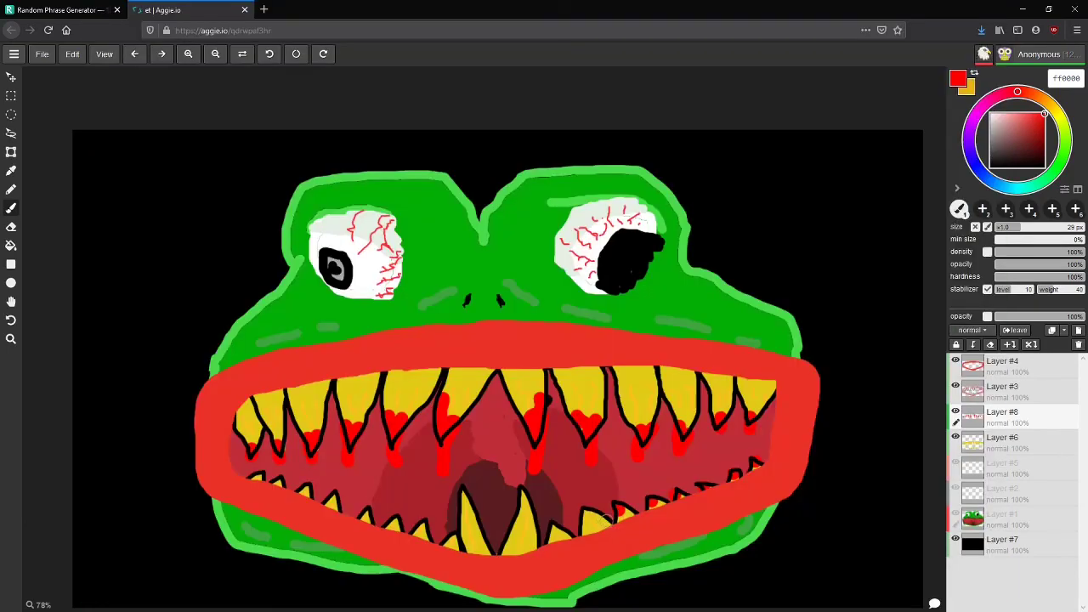
Step: Dab red blood spots on the lower teeth, including the two large central fangs
mouse_move(591, 517)
mouse_down()
mouse_move(584, 531)
mouse_move(548, 535)
mouse_up()
click(525, 524)
click(519, 546)
click(469, 531)
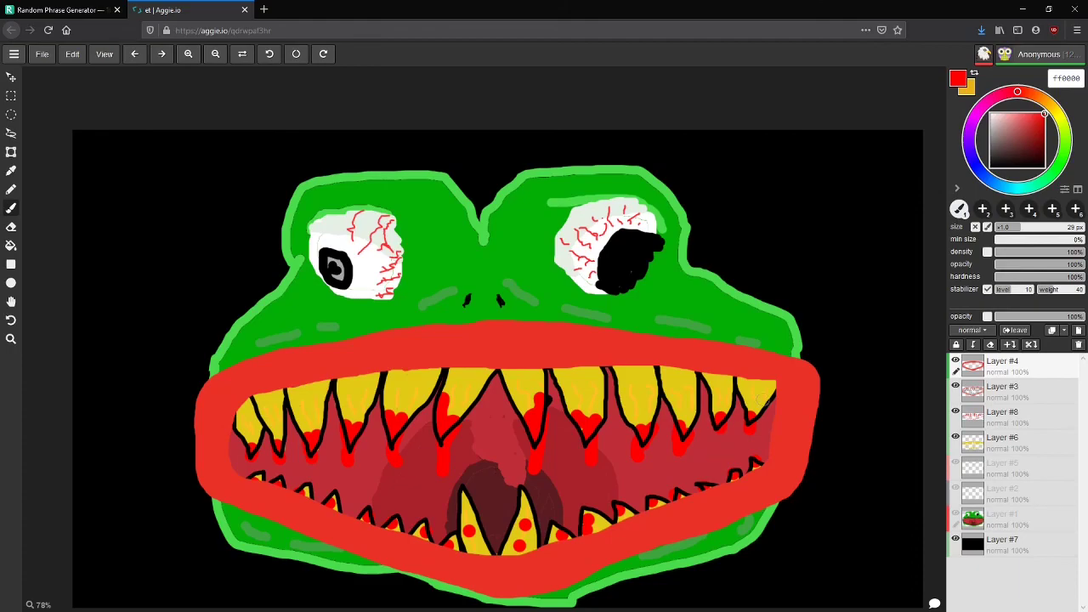
scroll(904, 405, down, 2)
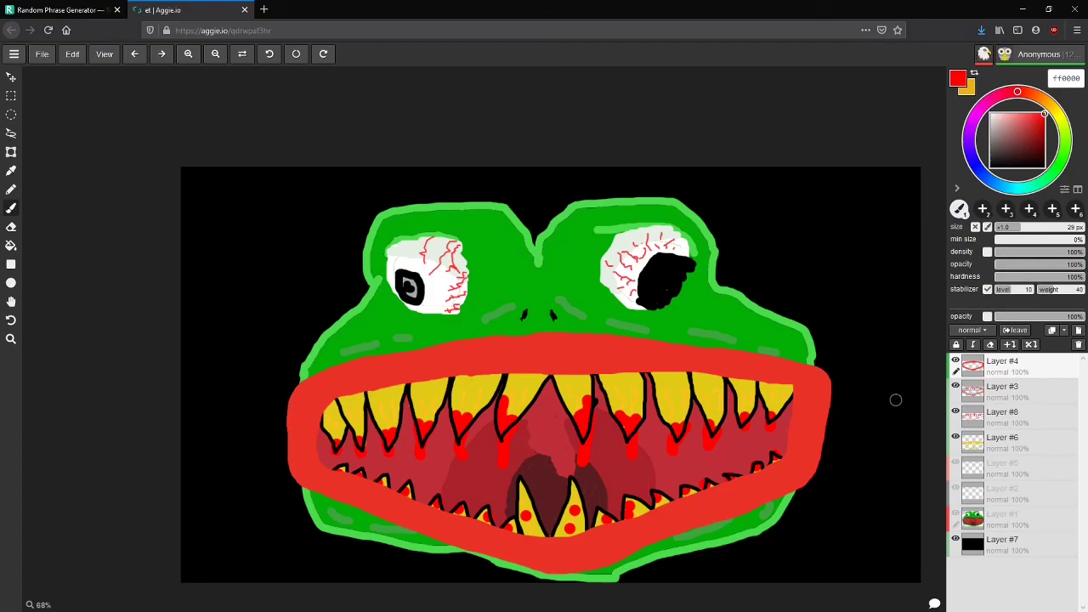
scroll(895, 399, up, 1)
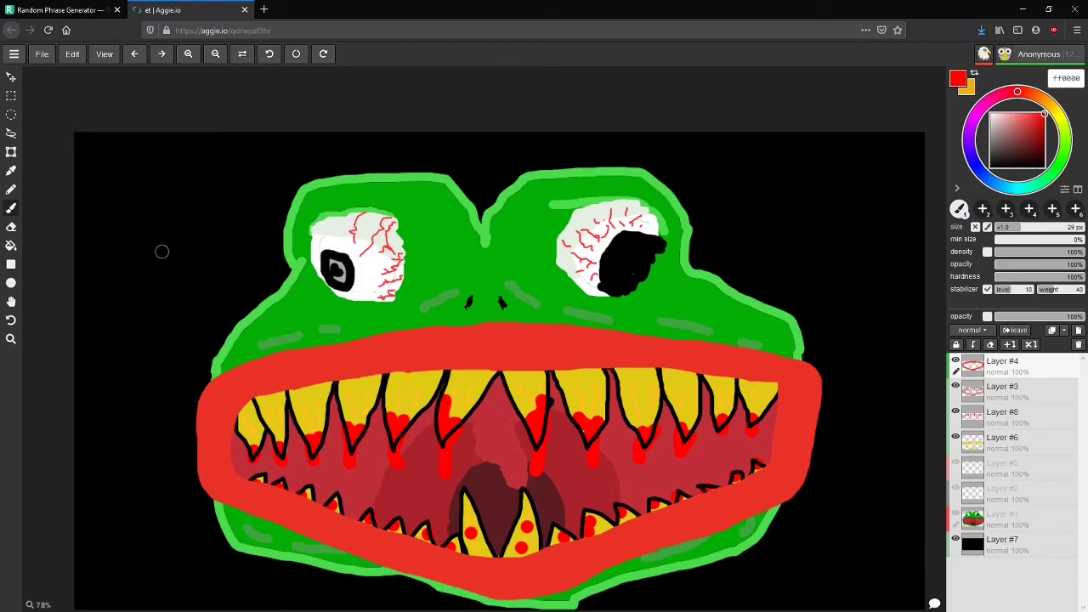
Step: Brush a red cap outline on Layer #7 as an arc between the eye bumps, with two curved inner seams
click(11, 301)
drag(586, 468, 566, 437)
click(11, 209)
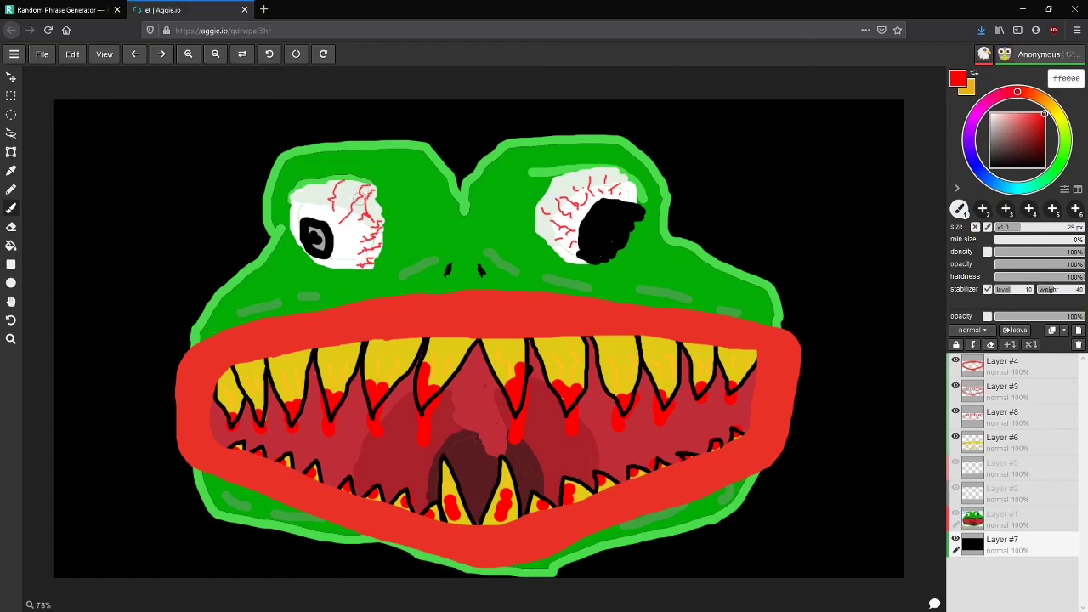
mouse_move(379, 138)
mouse_down()
mouse_move(522, 123)
mouse_move(544, 136)
mouse_up()
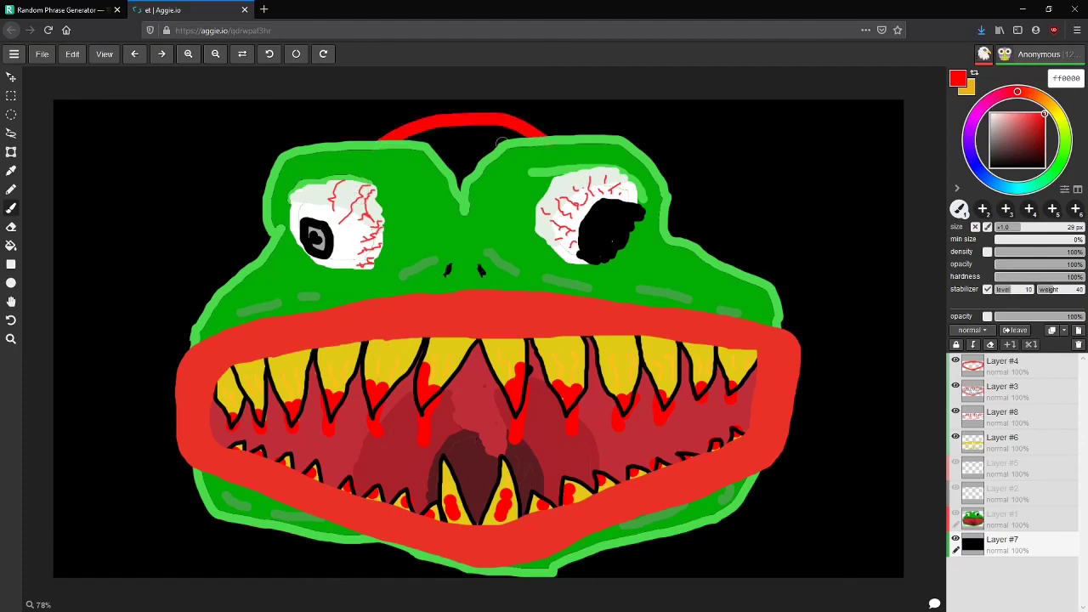
mouse_move(443, 125)
mouse_down()
mouse_move(427, 142)
mouse_move(463, 129)
mouse_move(485, 148)
mouse_up()
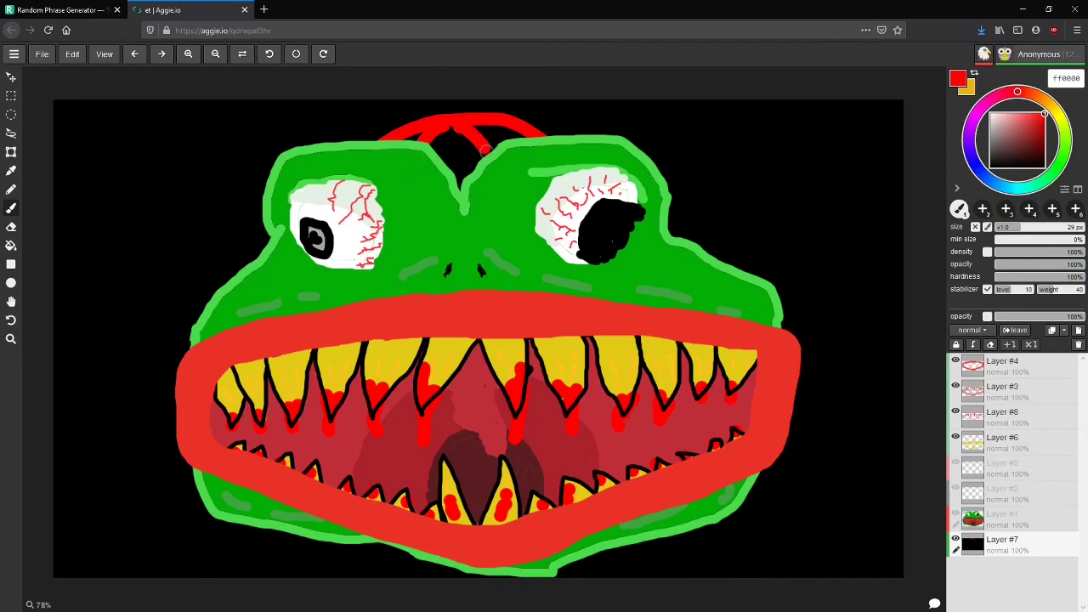
Step: Undo the stray stroke beside the mouth and paint a propeller in blue 0009ff on top of the cap
drag(799, 367, 931, 382)
key(ctrl+z)
drag(449, 105, 451, 128)
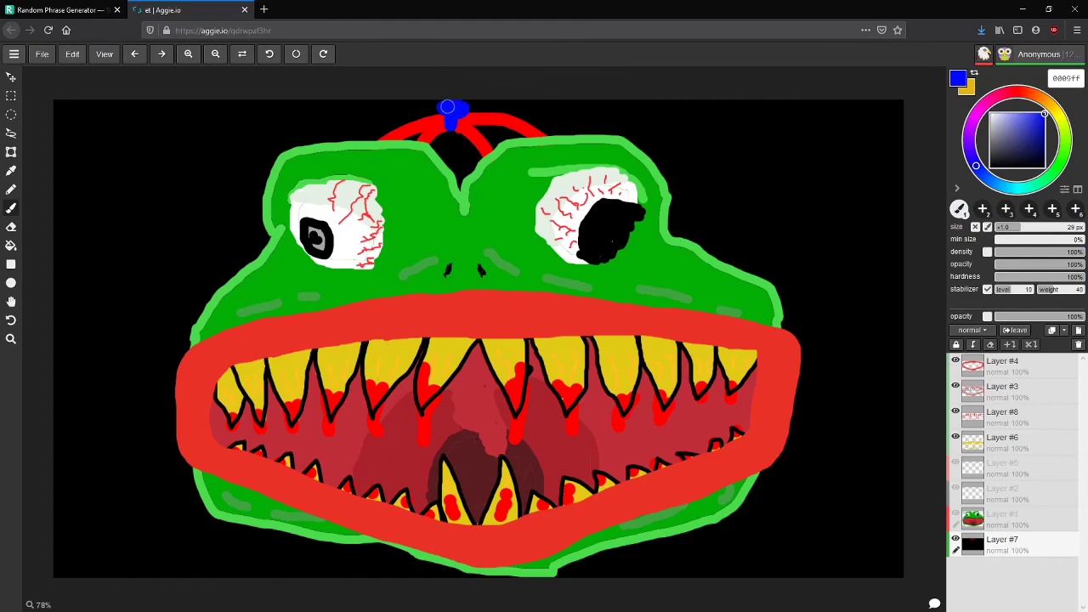
mouse_move(444, 106)
mouse_down()
mouse_move(284, 100)
mouse_move(611, 117)
mouse_move(459, 106)
mouse_up()
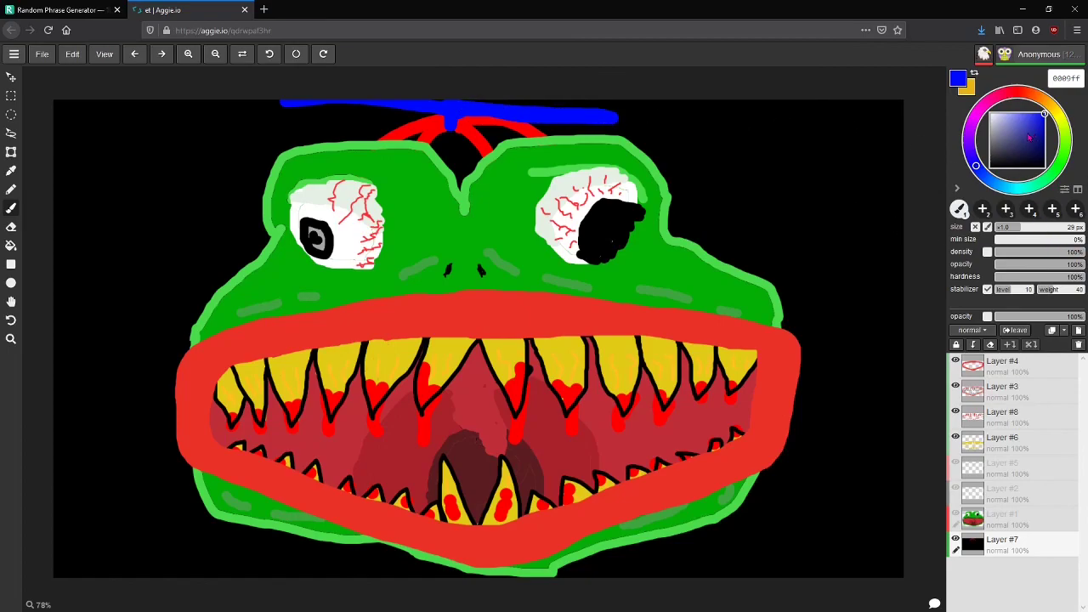
Step: Add a new layer beneath Layer #7 and brush a patch of yellow ffde00 on it
key(ctrl+shift+n)
key(x)
mouse_move(523, 219)
mouse_down()
mouse_move(423, 164)
mouse_move(802, 219)
mouse_up()
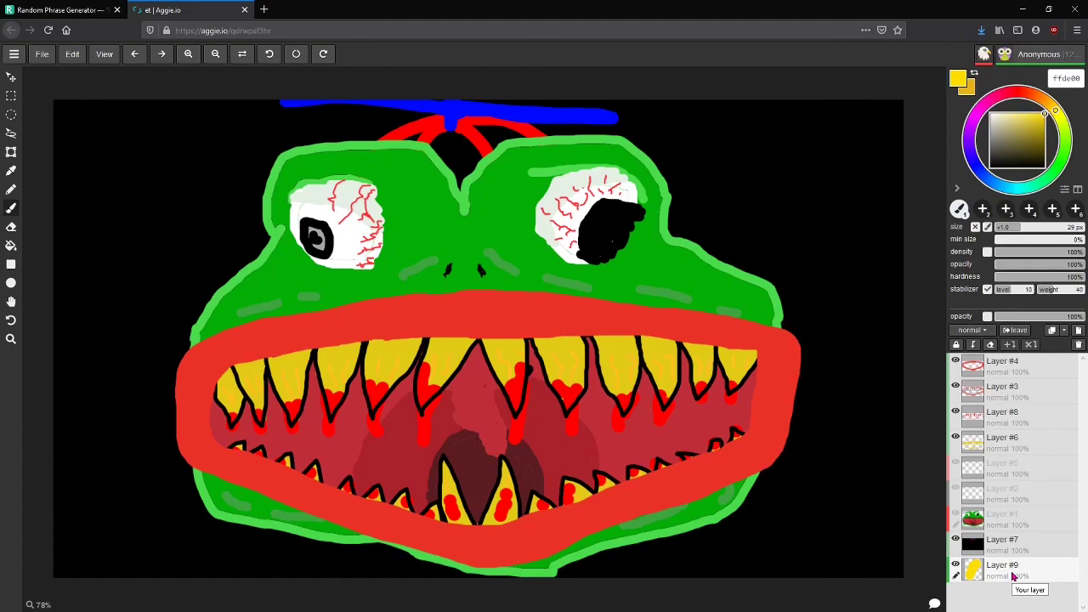
Step: Fill the cap on Layer #7 with a yellow ffde00 middle panel, a lime green one right of it and a blue 0060ff one left
click(1012, 543)
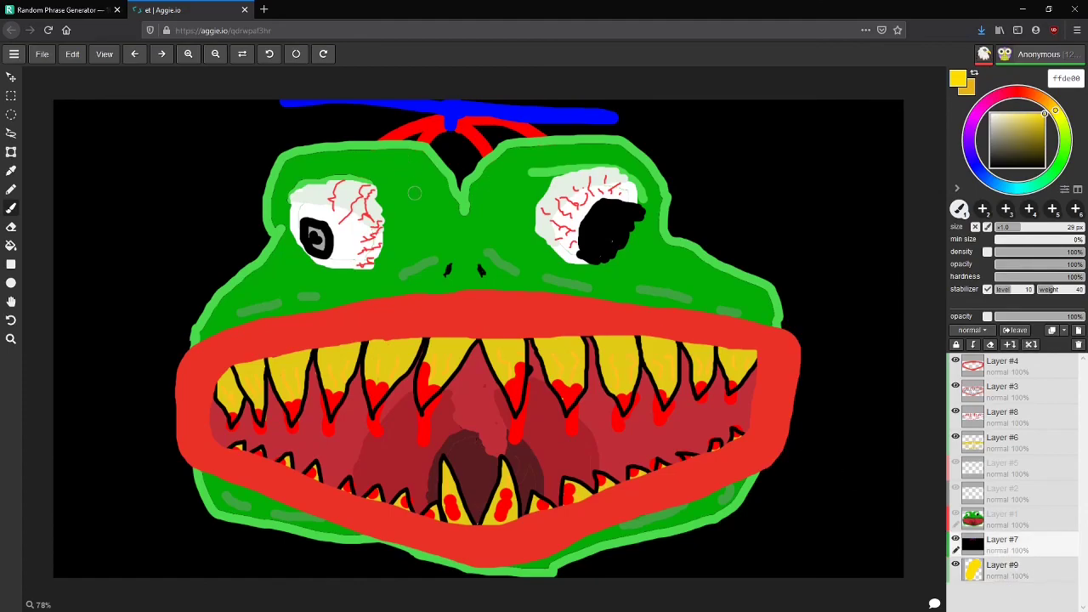
mouse_move(454, 158)
mouse_down()
mouse_move(436, 143)
mouse_move(465, 143)
mouse_move(451, 139)
mouse_move(456, 149)
mouse_move(463, 132)
mouse_up()
drag(1063, 147, 1065, 140)
mouse_move(481, 132)
mouse_down()
mouse_move(514, 147)
mouse_move(518, 136)
mouse_move(481, 130)
mouse_up()
click(988, 178)
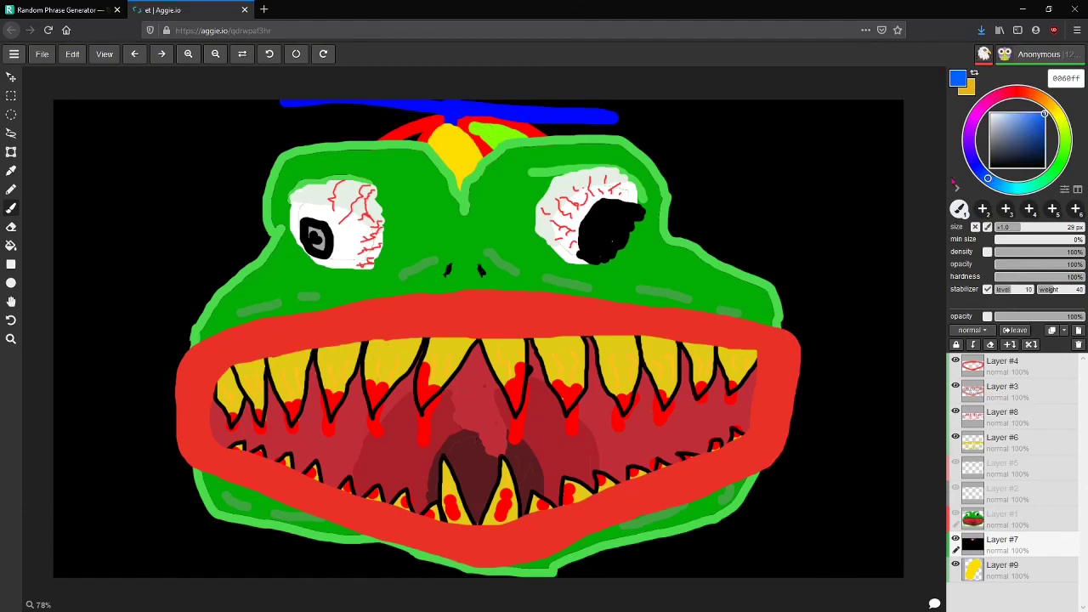
drag(405, 137, 422, 134)
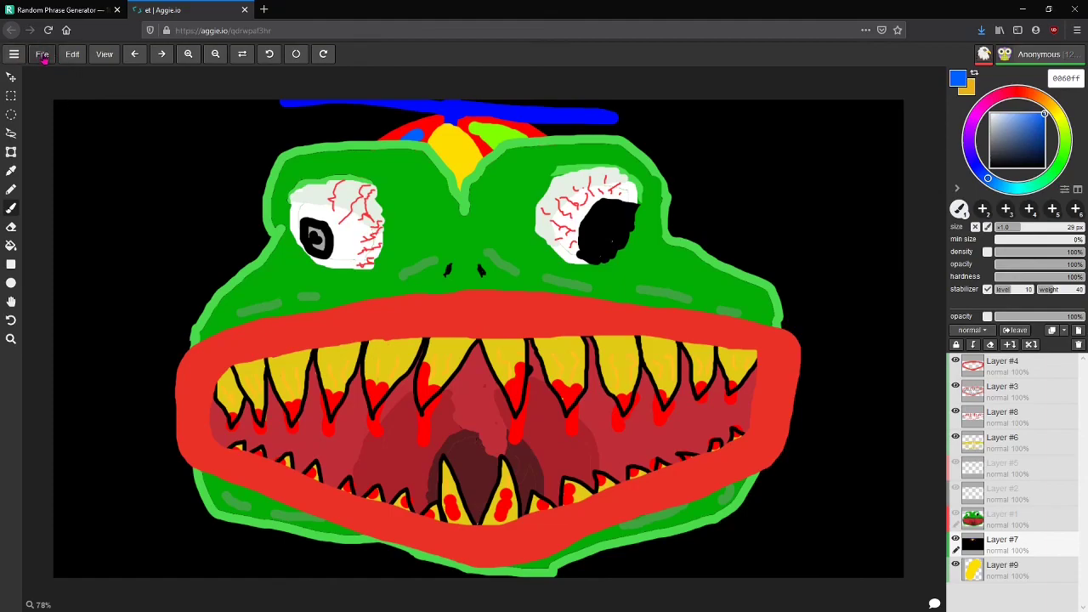
Step: Open the drawing as a shared PNG image, view it and close the image
click(42, 54)
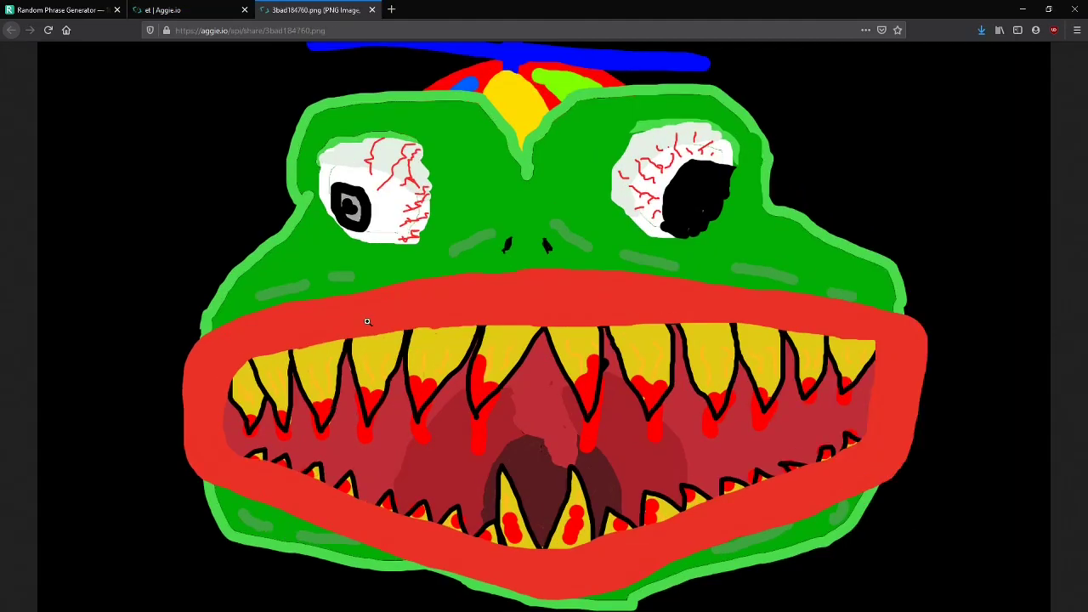
click(371, 9)
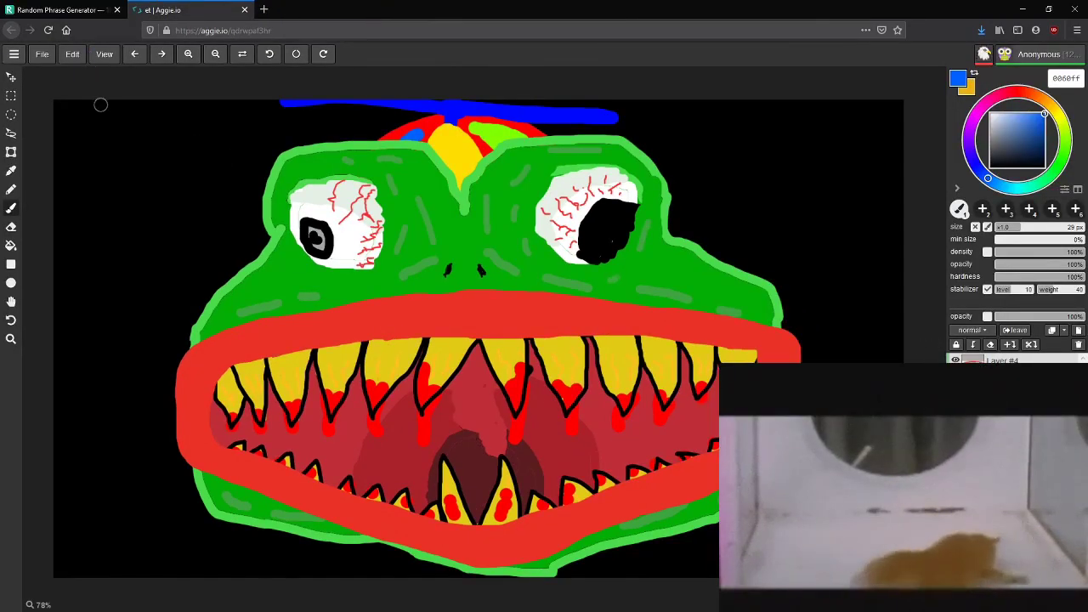
Step: Check the phrase on the Random Phrase Generator page and return to the Aggie.io drawing
click(99, 15)
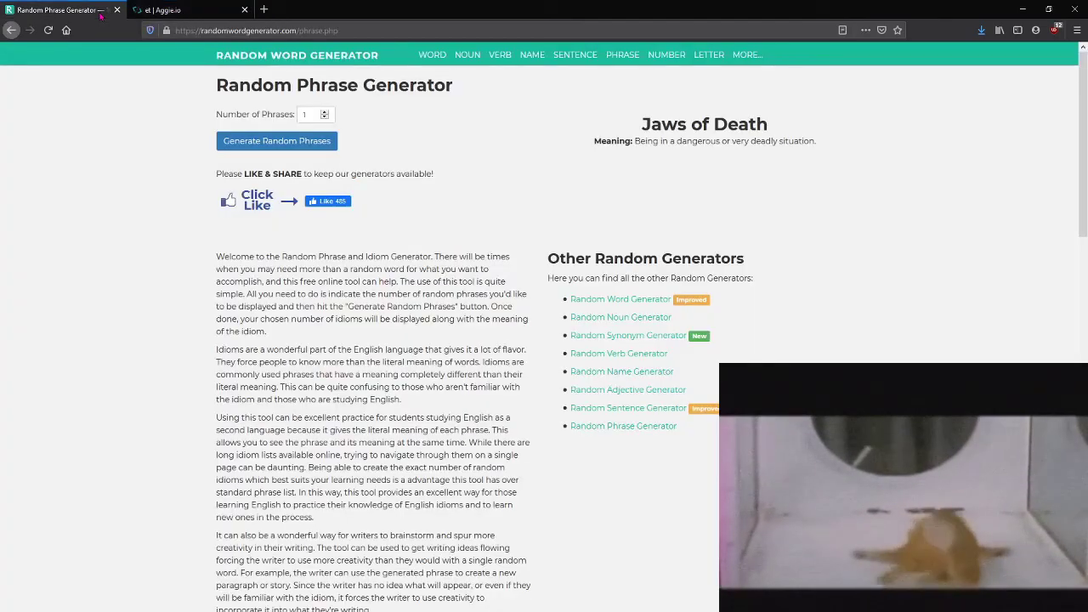
click(186, 12)
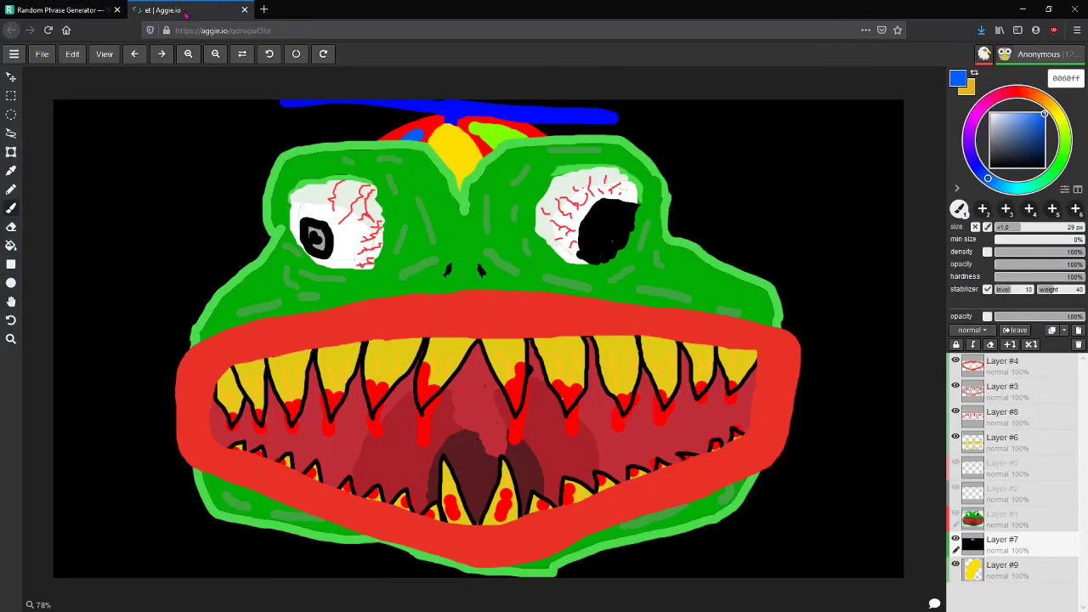
click(48, 15)
click(153, 16)
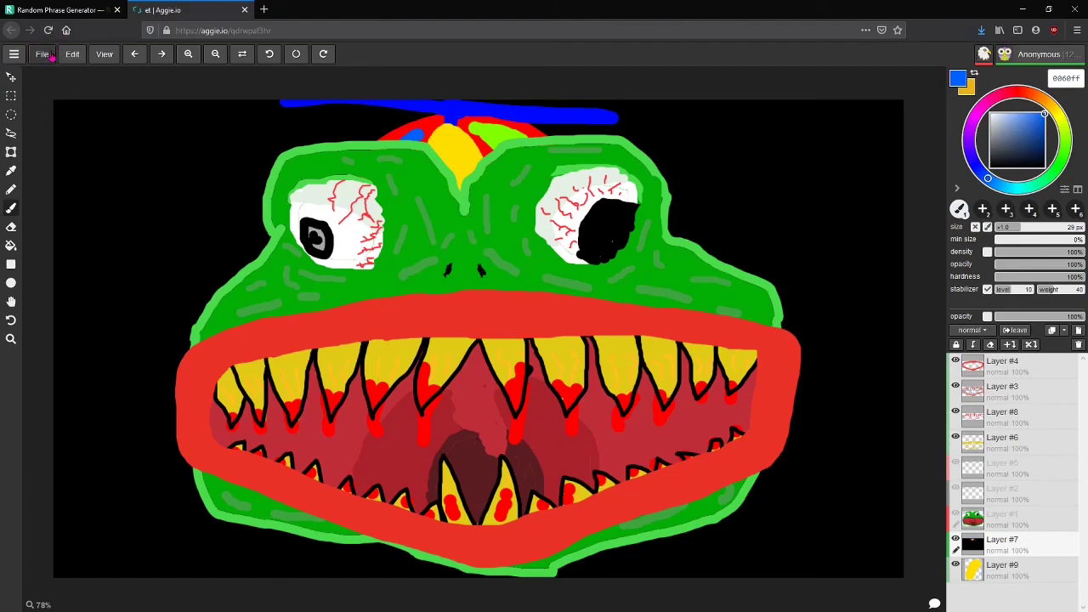
Step: Hide and show Layer #6 and Layer #3 repeatedly to compare the drawing with and without each, leaving both visible
click(955, 438)
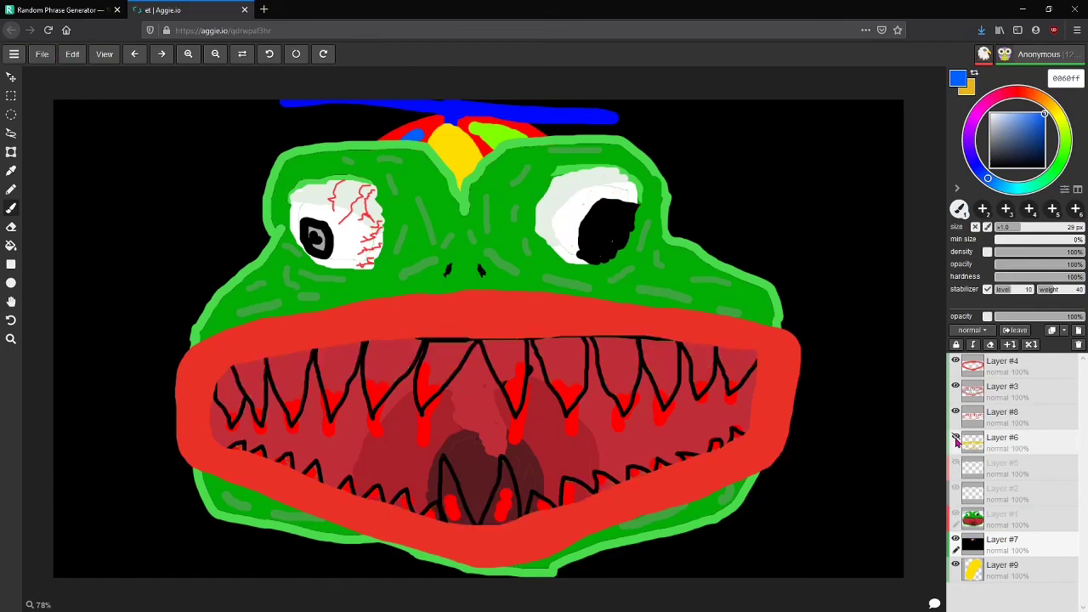
click(955, 437)
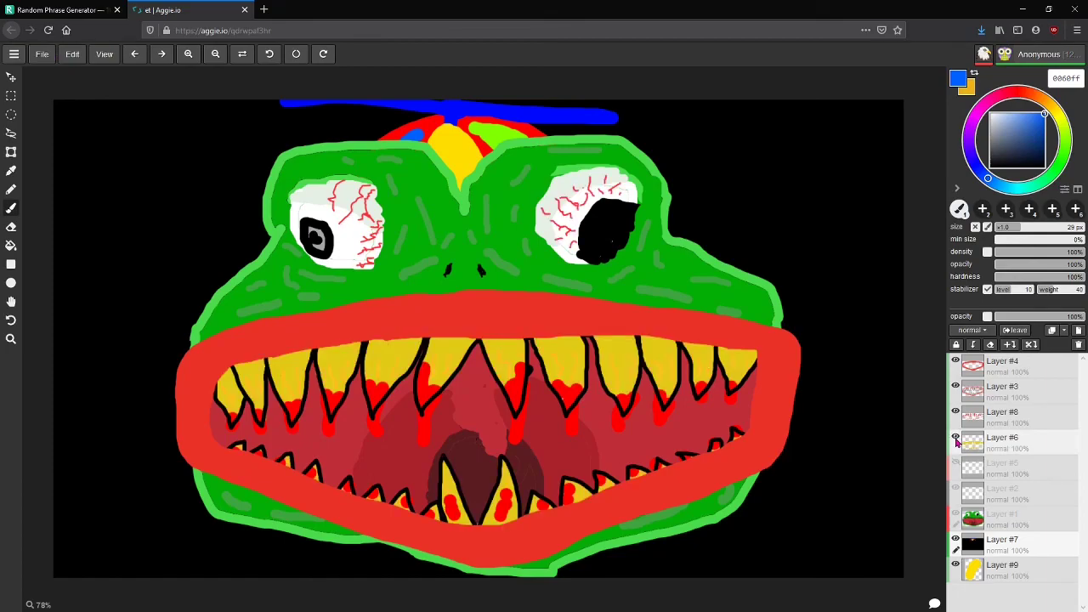
click(955, 438)
click(955, 438)
click(955, 438)
click(955, 437)
click(956, 438)
click(956, 438)
click(955, 386)
click(955, 387)
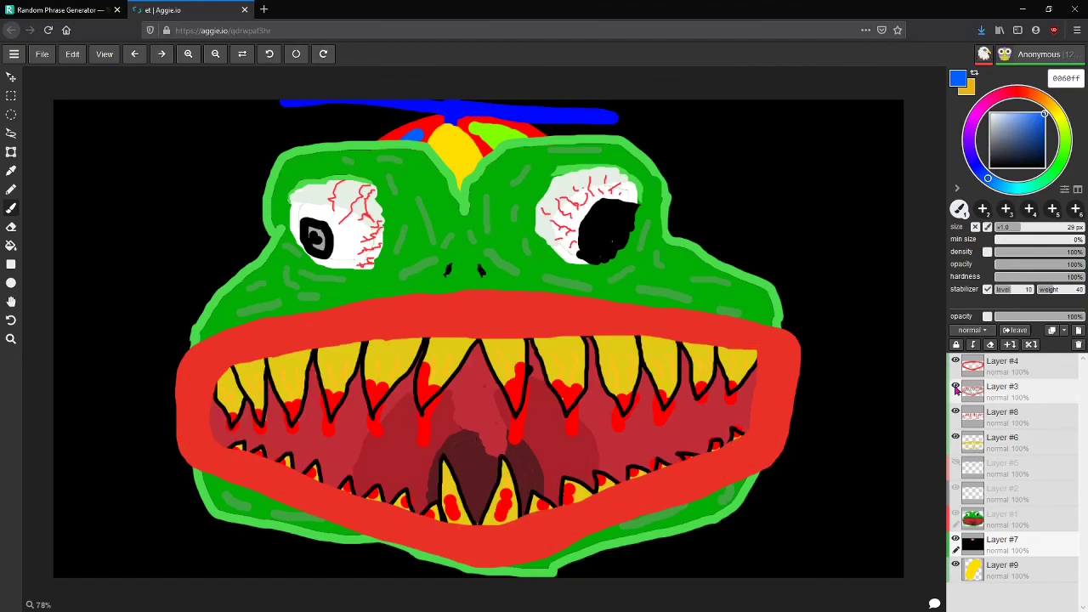
click(955, 387)
click(956, 388)
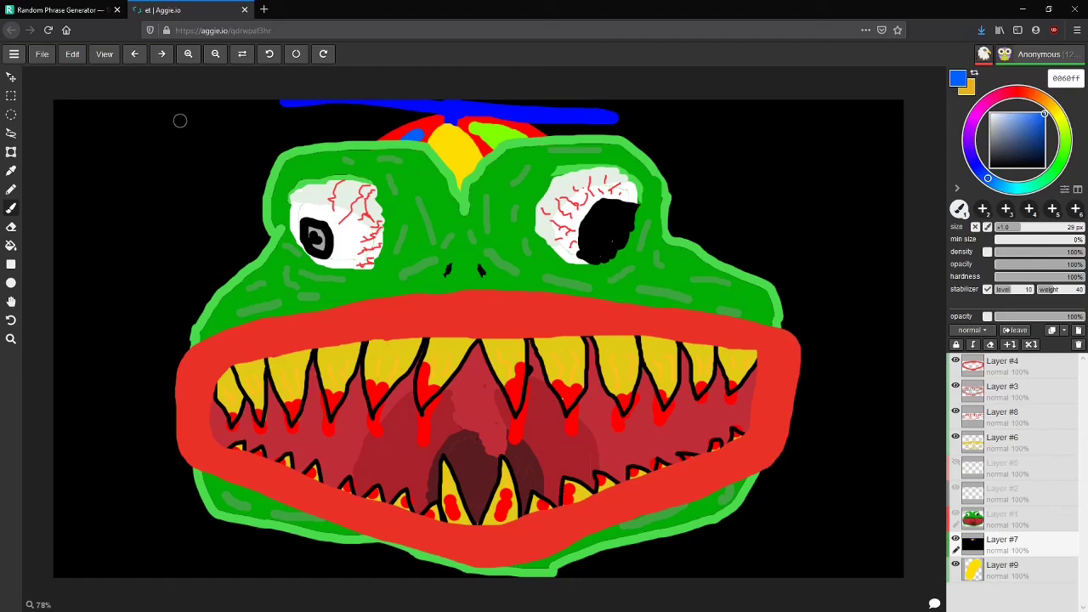
Step: Switch to the Random Phrase Generator page, reload it for a new phrase and return to the Aggie.io drawing
click(36, 10)
click(48, 30)
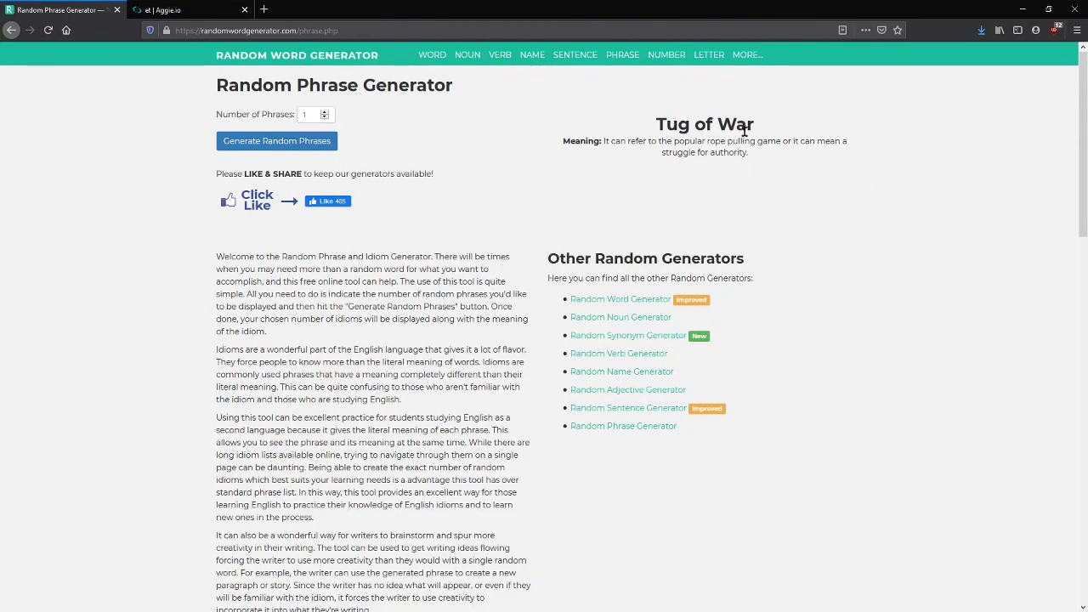
click(189, 15)
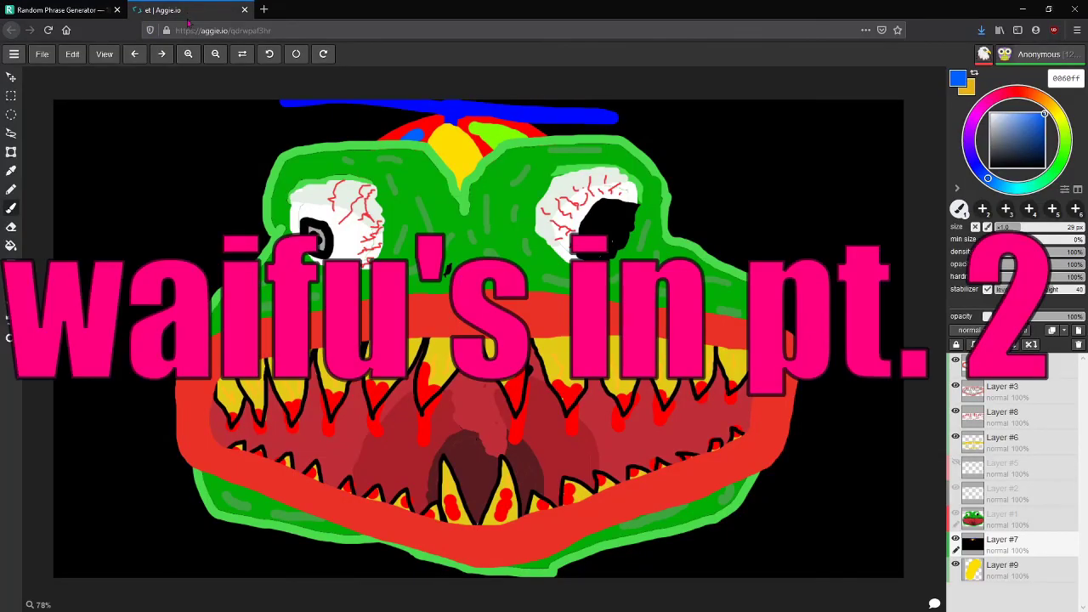